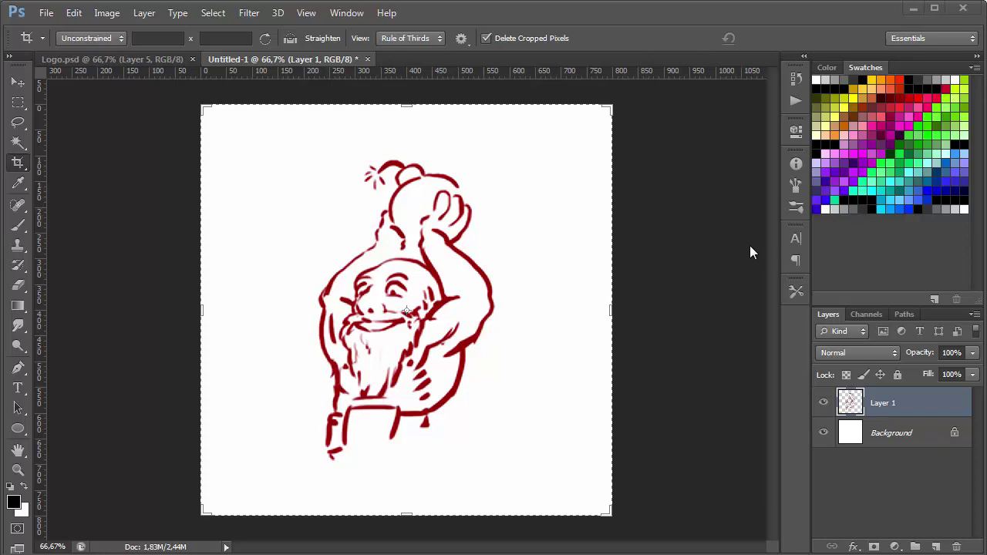
# Back in the dwarf sketch, darken the red lines to black with Hue/Saturation Lightness -100.
pyautogui.press('v')
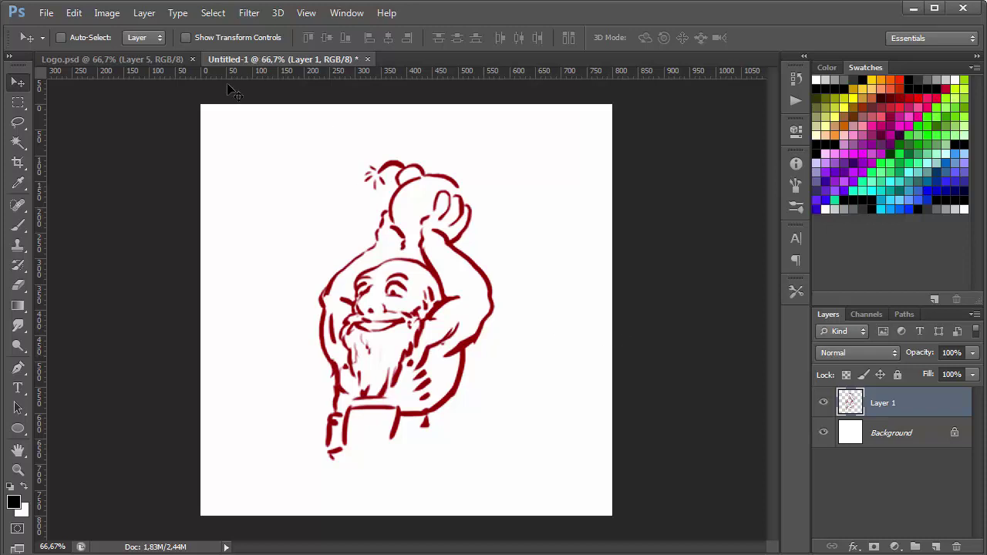
pyautogui.click(155, 60)
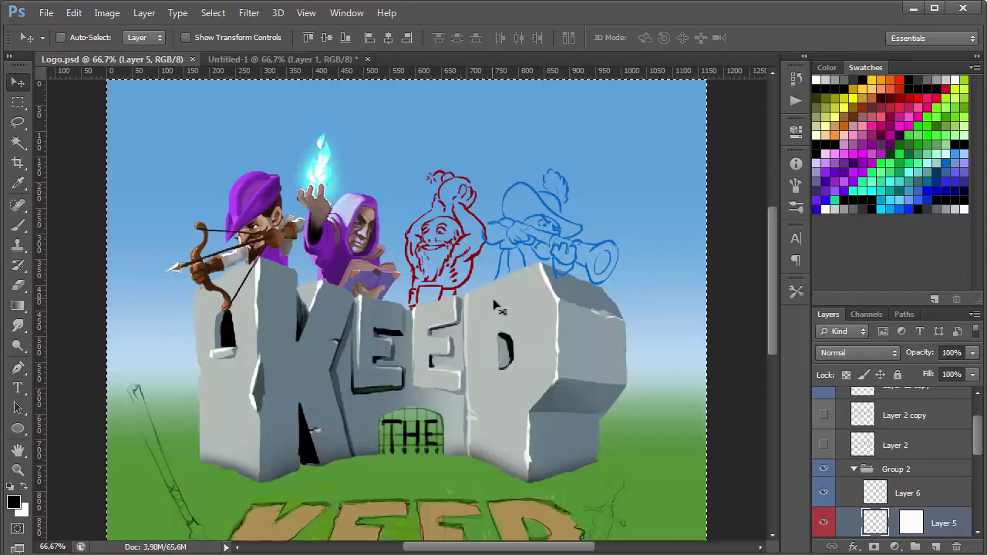
pyautogui.click(286, 59)
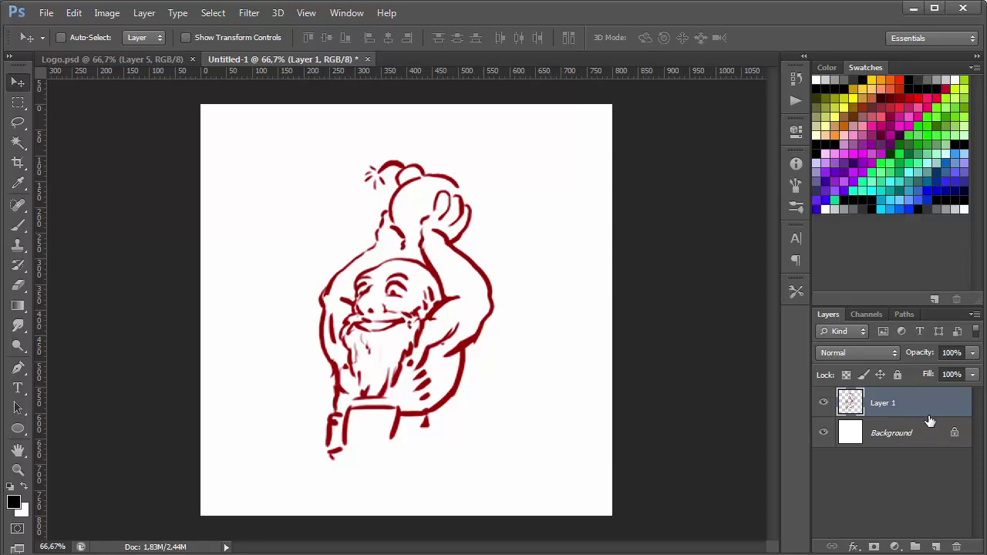
pyautogui.hotkey('ctrl', 'u')
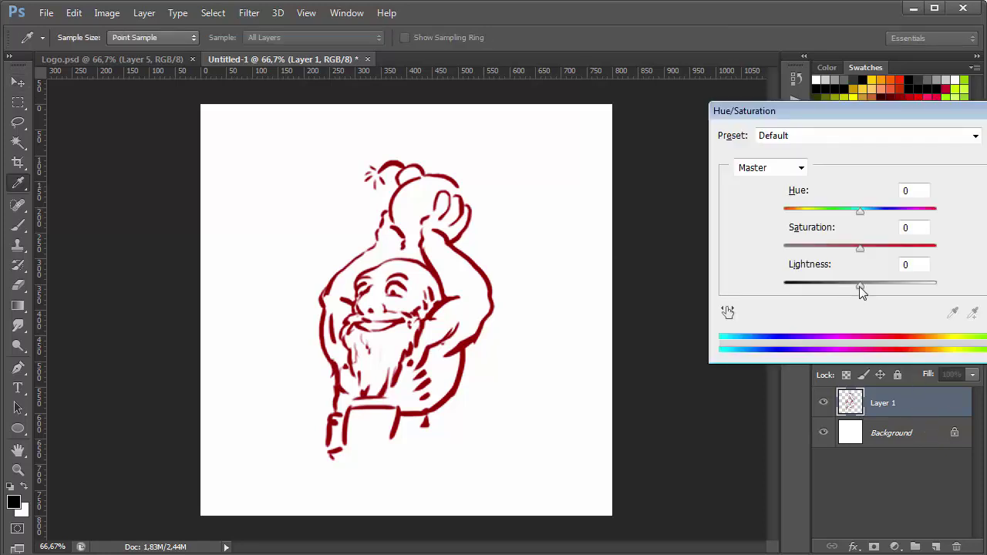
pyautogui.moveTo(862, 289); pyautogui.dragTo(677, 349)
pyautogui.press('Return')
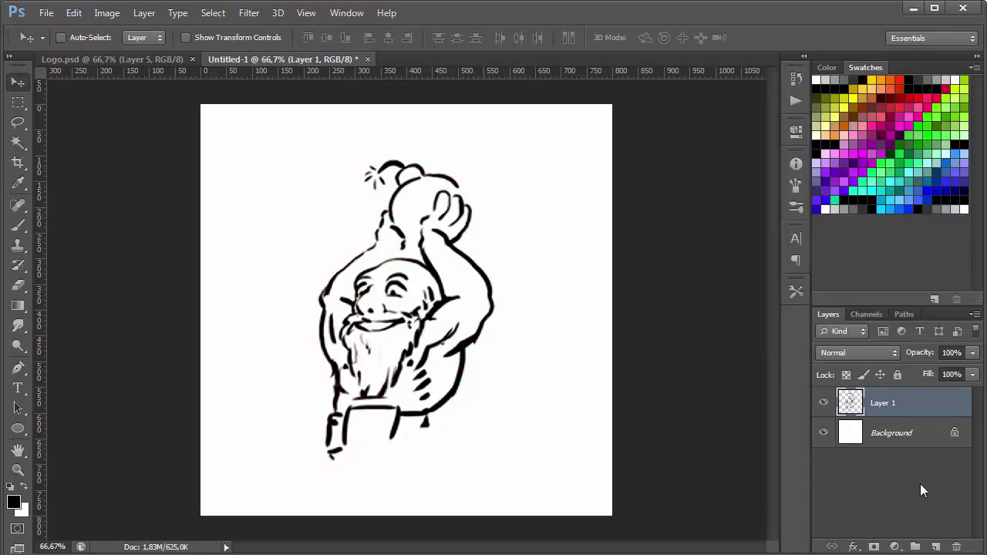
# Duplicate the line art as Layer 1 copy and hide the original Layer 1.
pyautogui.hotkey('ctrl', 'j')
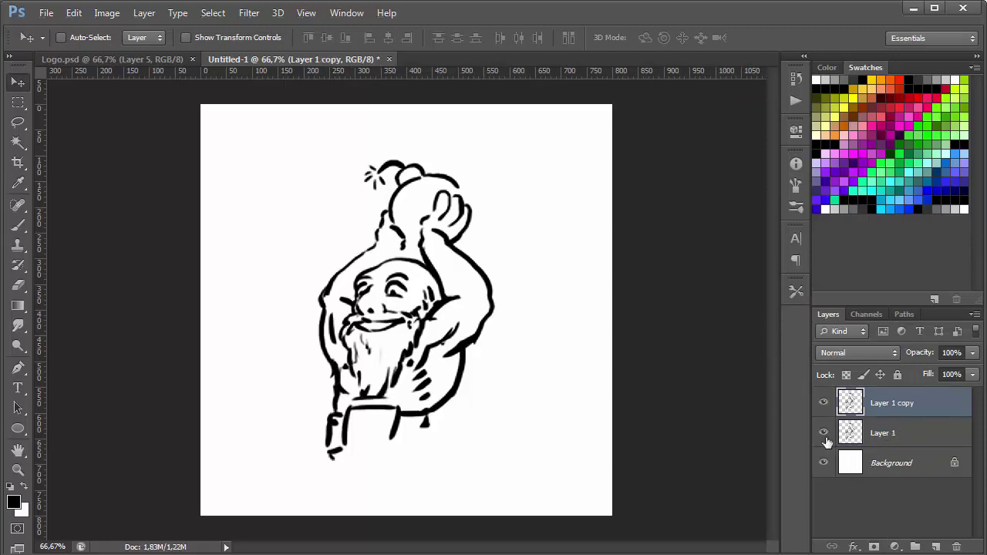
pyautogui.click(824, 432)
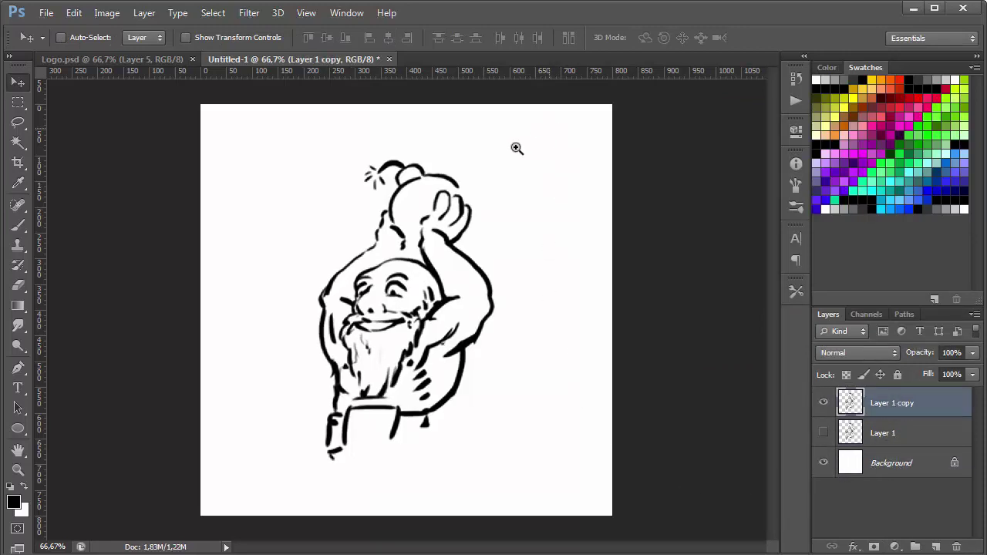
pyautogui.moveTo(517, 148); pyautogui.dragTo(540, 148)
# With a hard round brush, paint thick black over the bomb, head and left outline.
pyautogui.press('b')
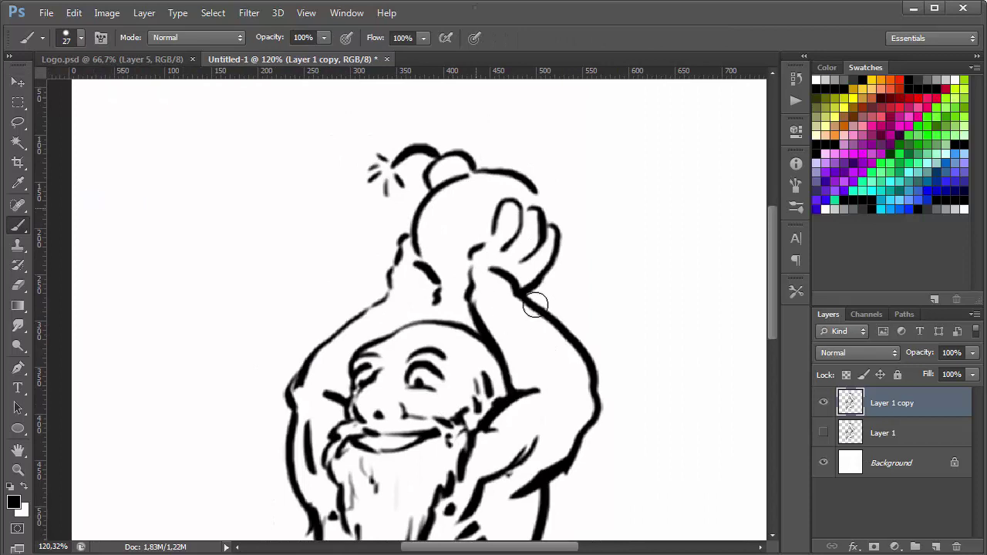
pyautogui.rightClick(535, 306)
pyautogui.click(546, 237)
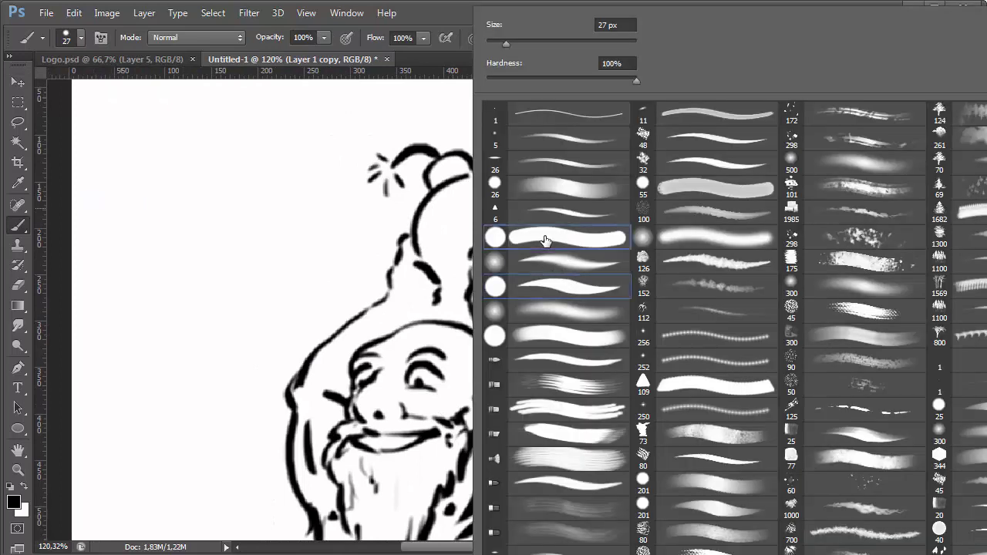
pyautogui.moveTo(441, 228); pyautogui.dragTo(438, 202)
pyautogui.moveTo(431, 257); pyautogui.dragTo(463, 191)
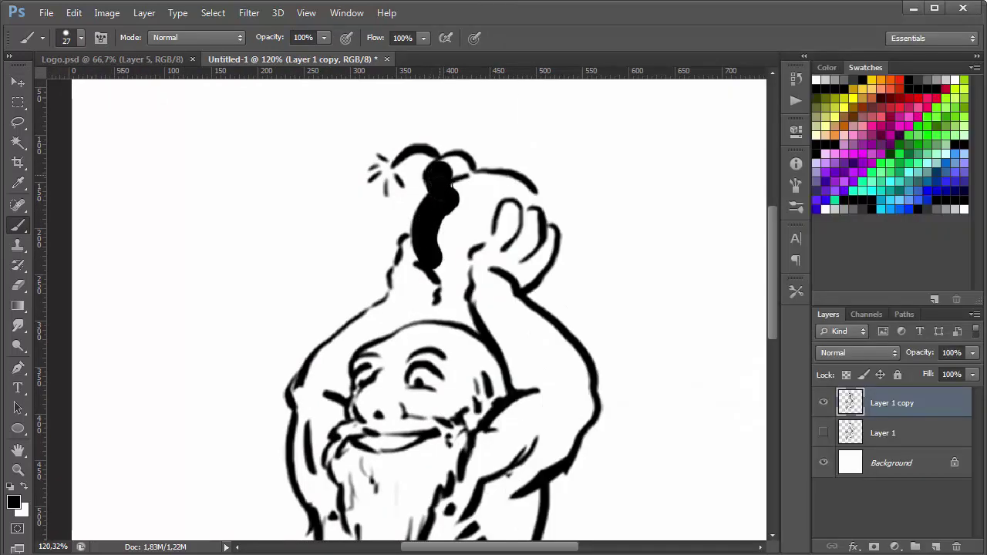
pyautogui.moveTo(439, 251)
pyautogui.mouseDown()
pyautogui.moveTo(403, 322)
pyautogui.moveTo(576, 232)
pyautogui.mouseUp()
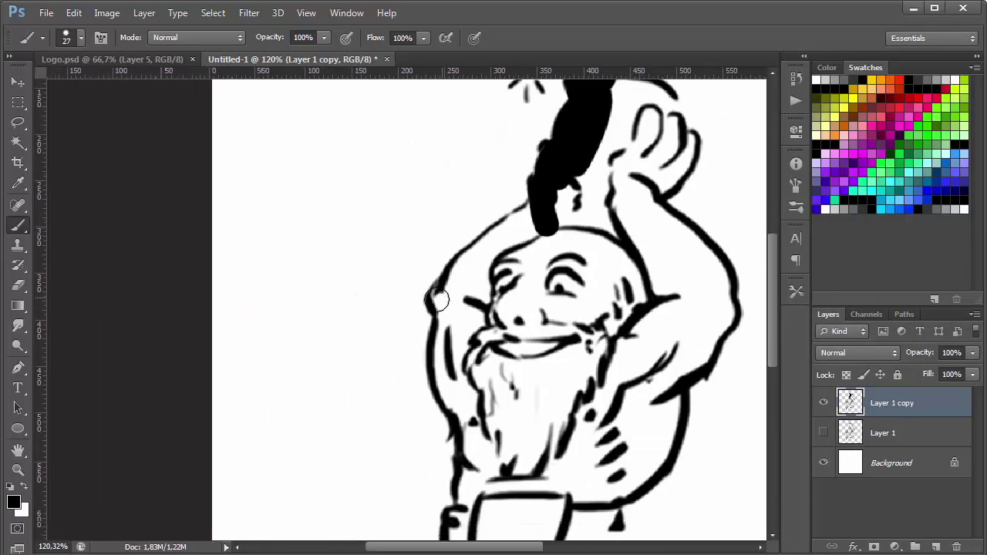
pyautogui.moveTo(436, 299); pyautogui.dragTo(563, 203)
pyautogui.moveTo(497, 241)
pyautogui.mouseDown()
pyautogui.moveTo(520, 223)
pyautogui.moveTo(537, 139)
pyautogui.mouseUp()
pyautogui.moveTo(454, 199)
pyautogui.mouseDown()
pyautogui.moveTo(465, 232)
pyautogui.moveTo(461, 303)
pyautogui.moveTo(481, 330)
pyautogui.moveTo(489, 397)
pyautogui.moveTo(471, 486)
pyautogui.moveTo(555, 413)
pyautogui.mouseUp()
# Paint black along the right arm, torso edges, bottom and top of the figure.
pyautogui.moveTo(680, 311); pyautogui.dragTo(518, 399)
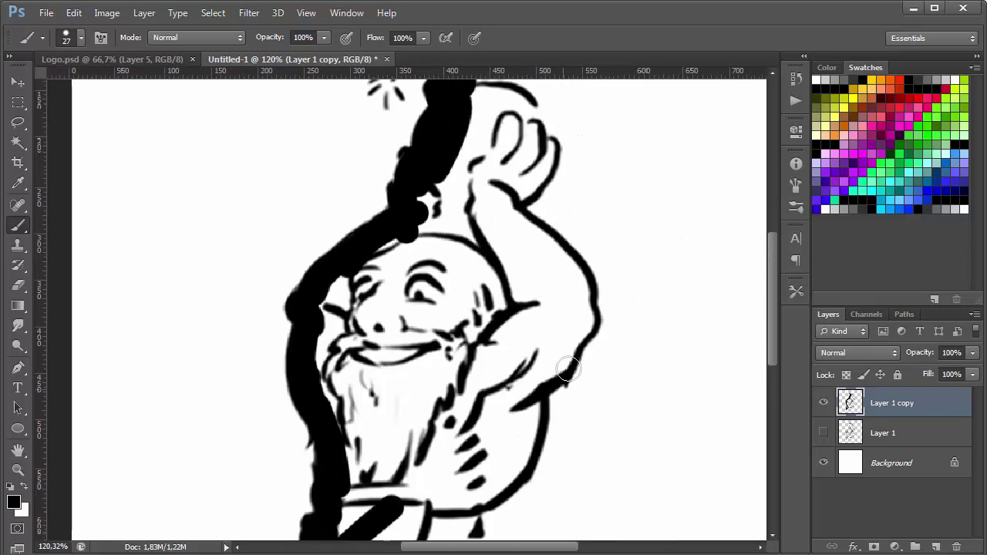
pyautogui.moveTo(578, 272)
pyautogui.mouseDown()
pyautogui.moveTo(586, 321)
pyautogui.moveTo(538, 420)
pyautogui.moveTo(482, 490)
pyautogui.moveTo(506, 474)
pyautogui.moveTo(590, 299)
pyautogui.mouseUp()
pyautogui.moveTo(534, 358)
pyautogui.mouseDown()
pyautogui.moveTo(520, 425)
pyautogui.moveTo(415, 451)
pyautogui.moveTo(522, 440)
pyautogui.moveTo(390, 459)
pyautogui.mouseUp()
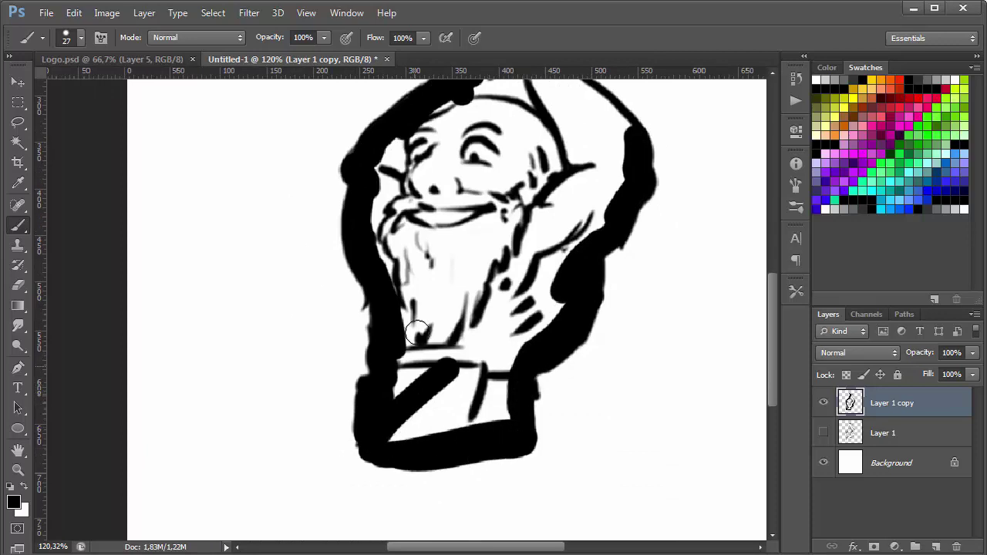
pyautogui.moveTo(417, 304); pyautogui.dragTo(409, 436)
pyautogui.keyDown('ctrl'); pyautogui.click(515, 353); pyautogui.keyUp('ctrl')
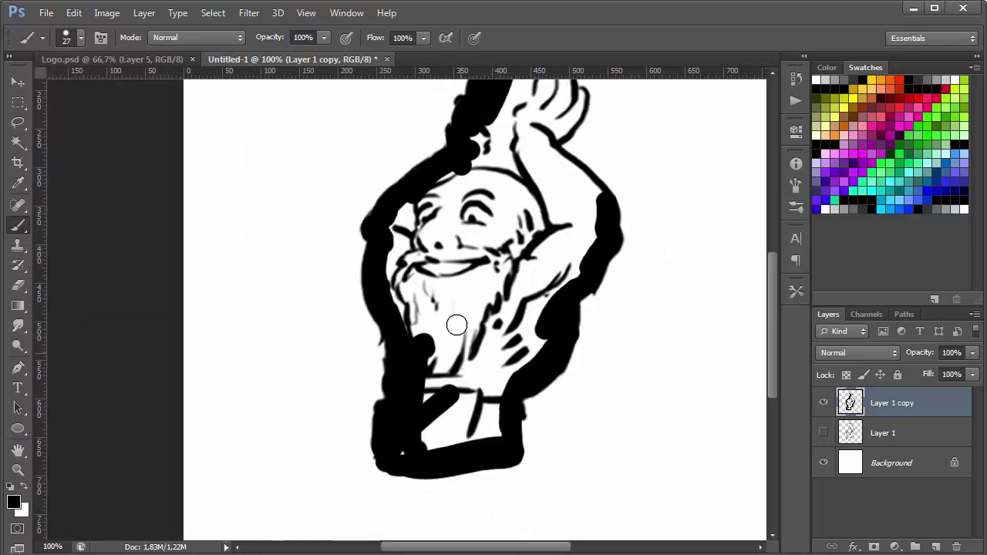
pyautogui.moveTo(554, 263); pyautogui.dragTo(538, 418)
pyautogui.moveTo(525, 189)
pyautogui.mouseDown()
pyautogui.moveTo(549, 226)
pyautogui.moveTo(530, 207)
pyautogui.moveTo(536, 266)
pyautogui.moveTo(567, 231)
pyautogui.moveTo(525, 286)
pyautogui.moveTo(544, 292)
pyautogui.moveTo(572, 345)
pyautogui.moveTo(579, 390)
pyautogui.mouseUp()
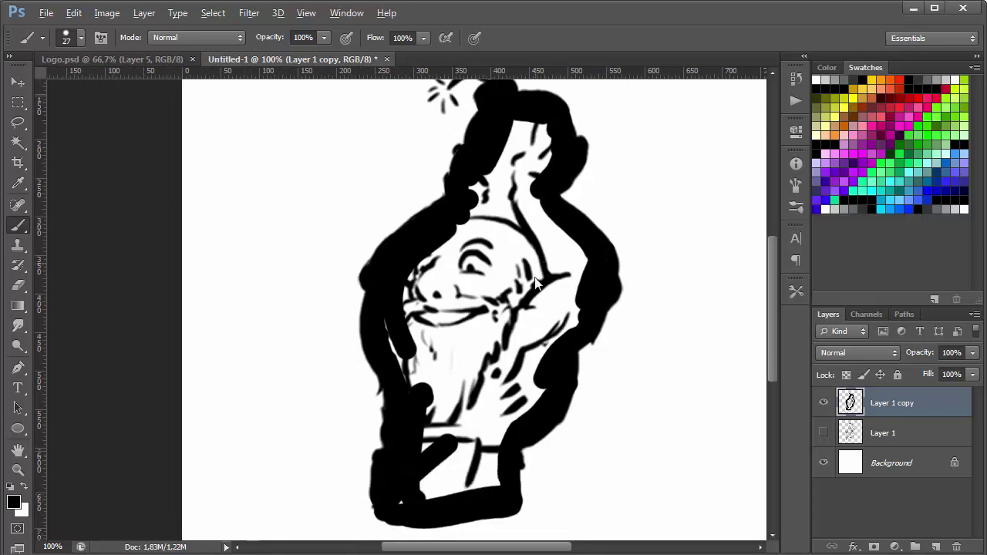
# Enlarge the brush and fill the head and body solid black.
pyautogui.press(']')
pyautogui.press(']')
pyautogui.press(']')
pyautogui.moveTo(537, 284)
pyautogui.mouseDown()
pyautogui.moveTo(525, 139)
pyautogui.moveTo(479, 255)
pyautogui.moveTo(502, 278)
pyautogui.moveTo(570, 275)
pyautogui.moveTo(489, 463)
pyautogui.moveTo(414, 494)
pyautogui.moveTo(403, 303)
pyautogui.moveTo(434, 415)
pyautogui.moveTo(525, 278)
pyautogui.moveTo(548, 275)
pyautogui.mouseUp()
pyautogui.moveTo(536, 490); pyautogui.dragTo(578, 496)
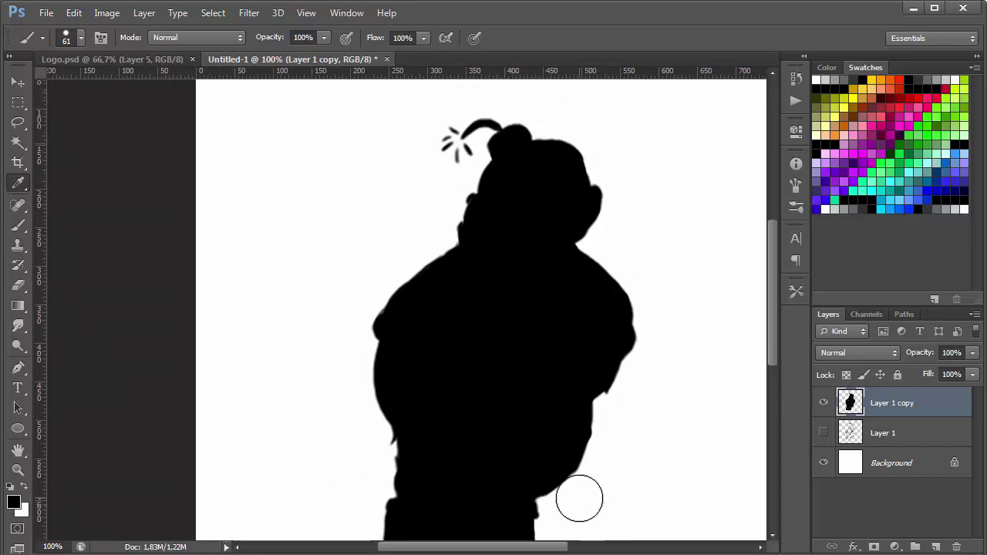
pyautogui.hotkey('ctrl', 'u')
# Lighten the silhouette to grey with Lightness +51 and move Layer 1 above it.
pyautogui.moveTo(867, 286); pyautogui.dragTo(897, 286)
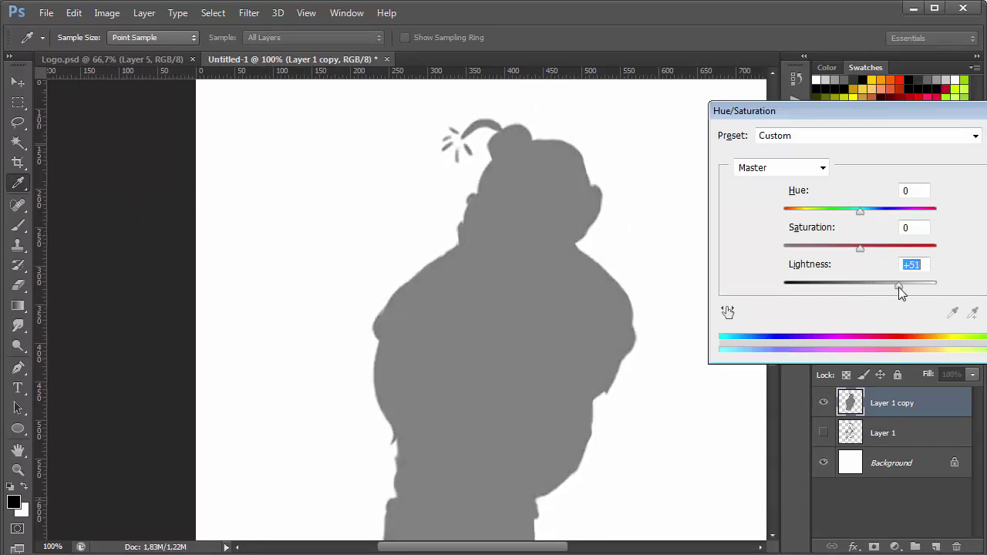
pyautogui.press('Return')
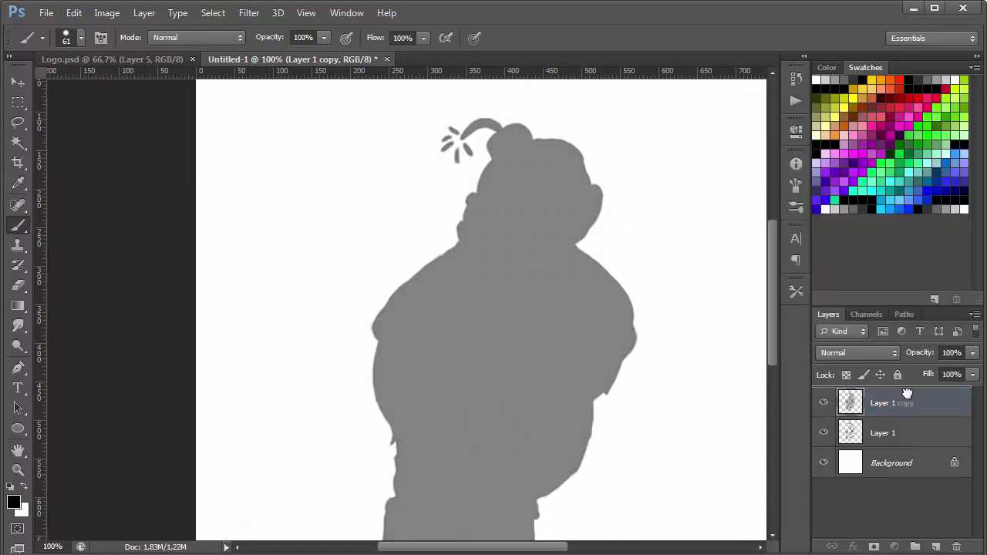
pyautogui.moveTo(860, 434); pyautogui.dragTo(938, 398)
pyautogui.moveTo(680, 402); pyautogui.dragTo(610, 364)
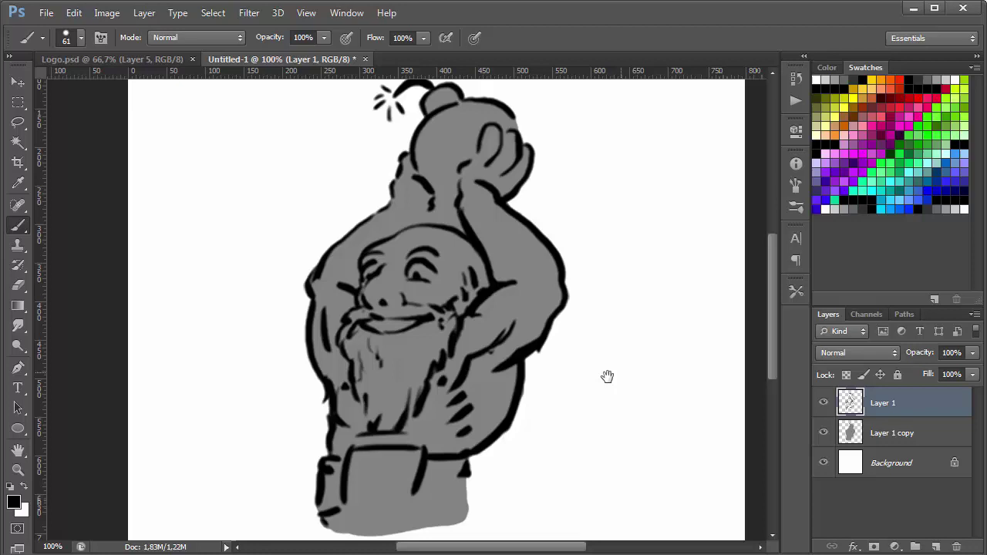
# Clip Layer 1 to the grey Layer 1 copy as a clipping mask.
pyautogui.rightClick(895, 407)
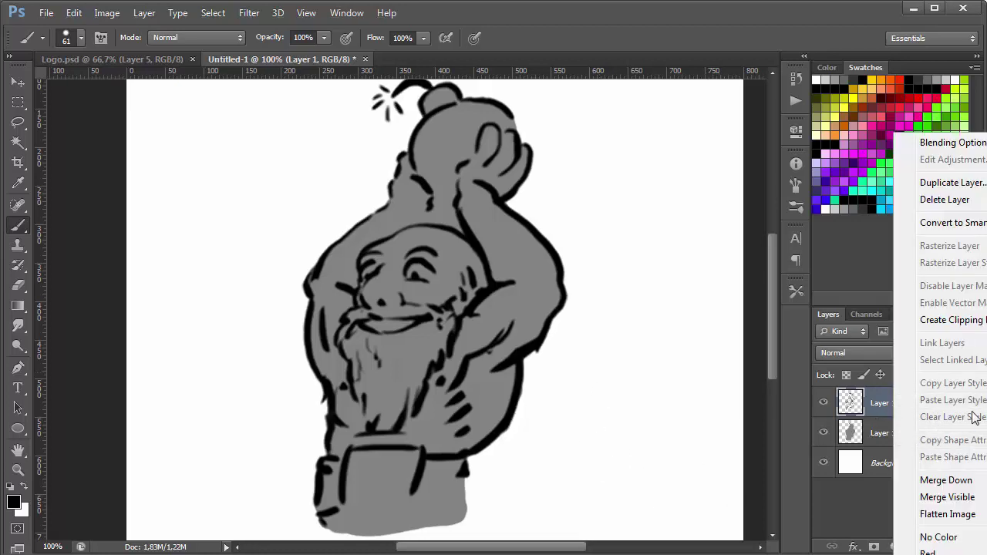
pyautogui.click(937, 321)
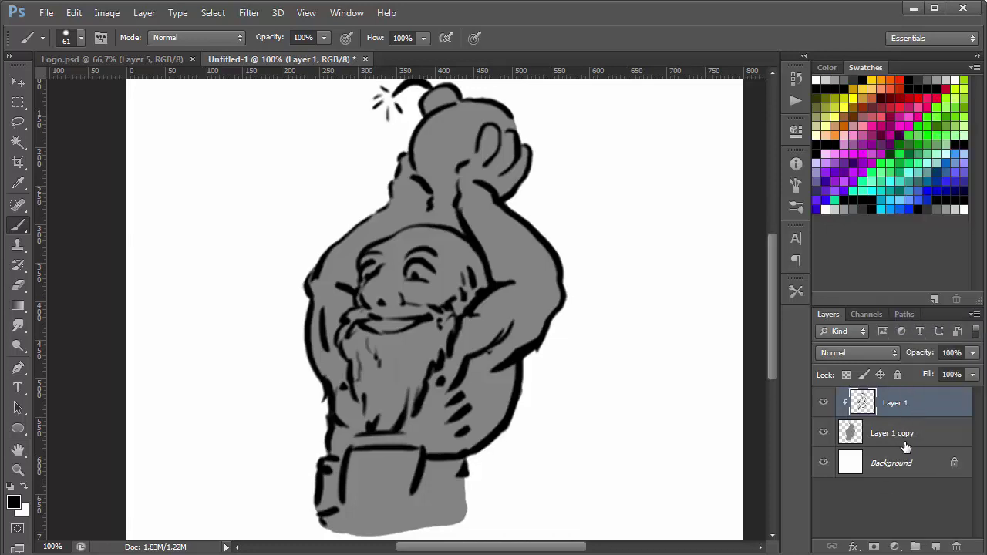
pyautogui.click(914, 444)
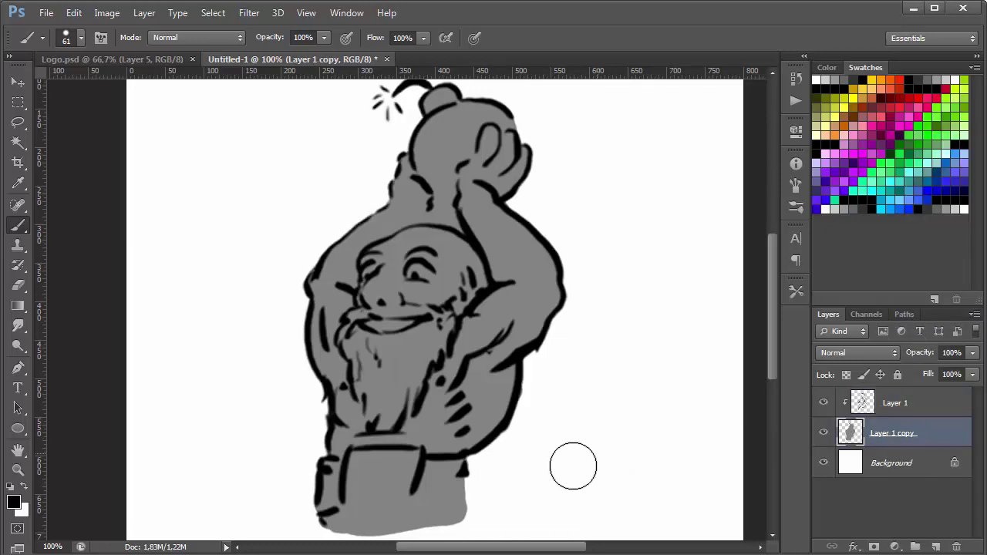
# Try trimming the arm edge with a 6 px eraser, then undo it.
pyautogui.press('e')
pyautogui.rightClick(564, 378)
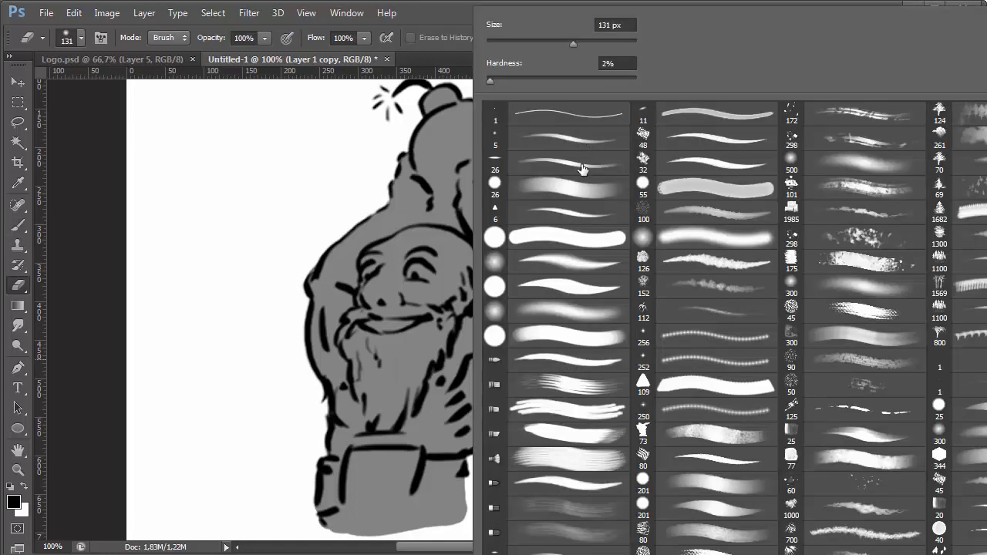
pyautogui.click(578, 221)
pyautogui.press('Return')
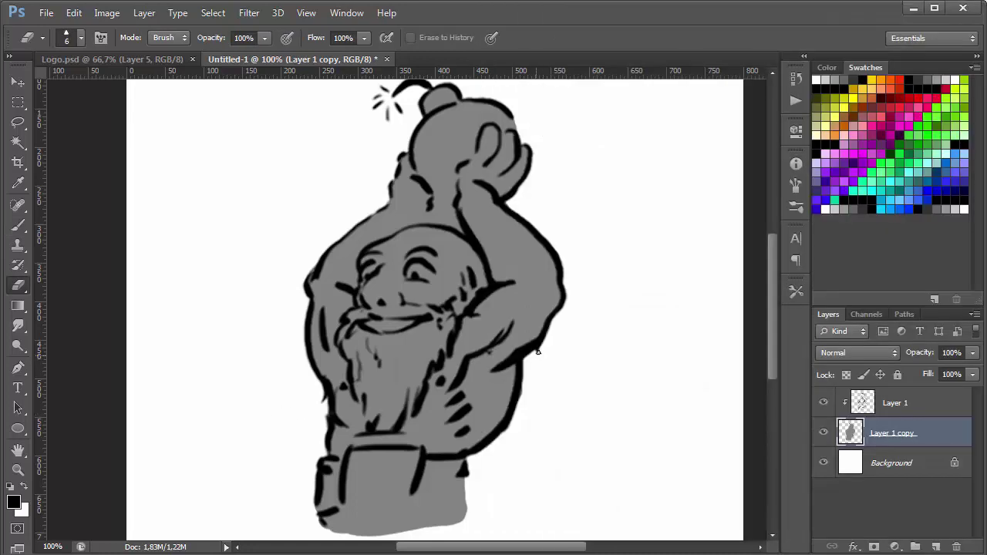
pyautogui.moveTo(528, 360); pyautogui.dragTo(532, 349)
pyautogui.hotkey('ctrl', 'z')
pyautogui.scroll(-2, 570, 491)
# Fade Layer 1 to 24% opacity and brush out the silhouette's arm edge on Layer 1 copy.
pyautogui.click(918, 403)
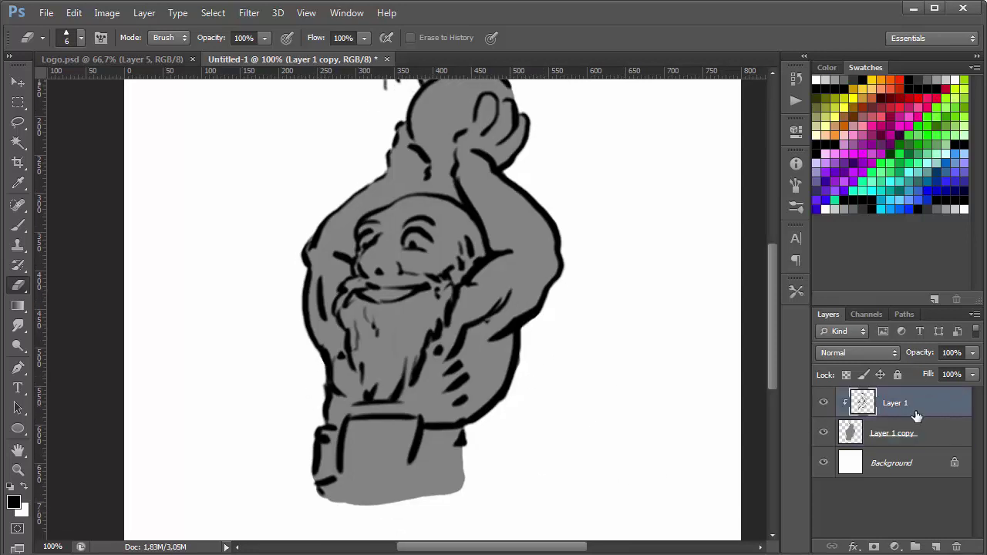
pyautogui.moveTo(972, 352); pyautogui.dragTo(914, 372)
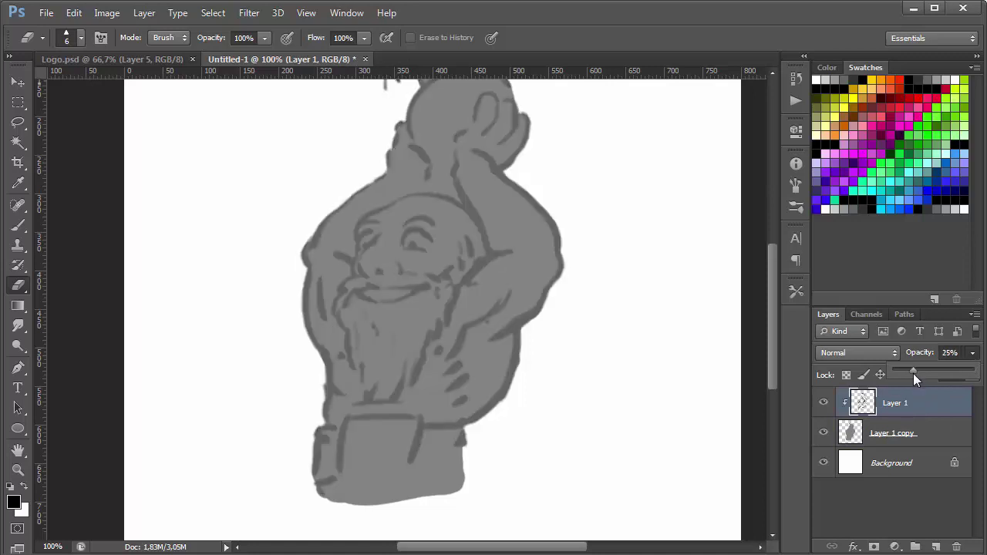
pyautogui.click(926, 433)
pyautogui.press('b')
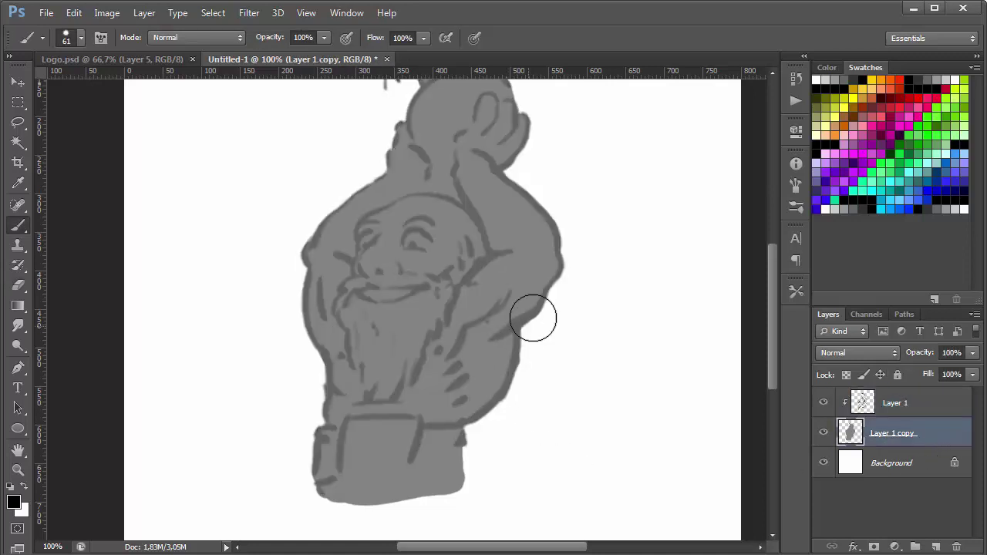
pyautogui.moveTo(533, 318); pyautogui.dragTo(518, 332)
pyautogui.click(845, 409)
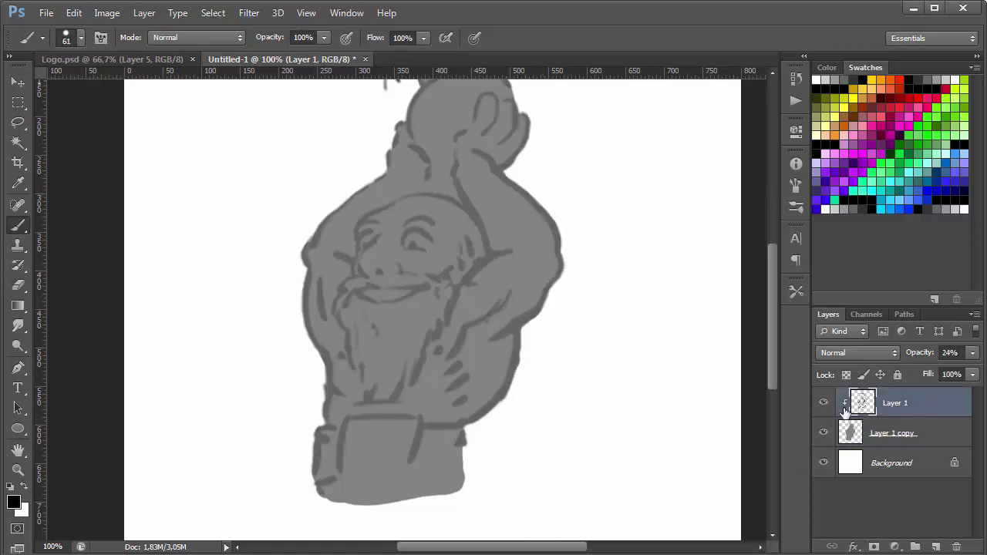
pyautogui.click(926, 429)
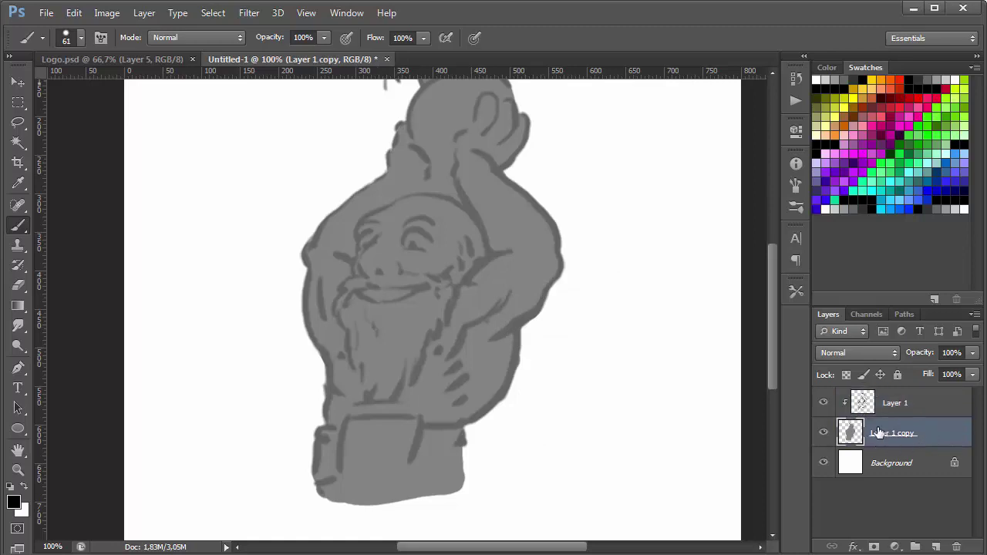
# Fill the grey silhouette with tan skin colour c9a17e.
pyautogui.click(14, 500)
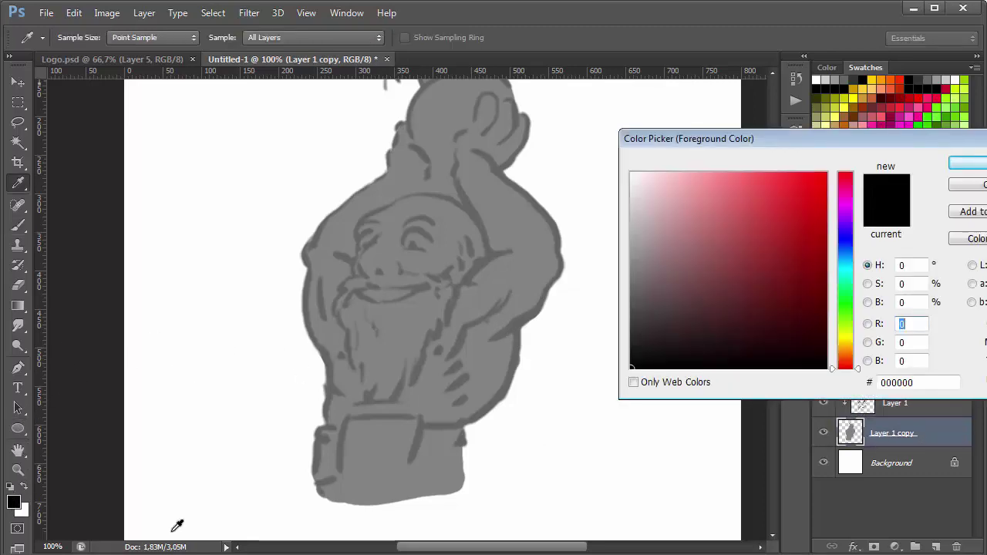
pyautogui.click(672, 203)
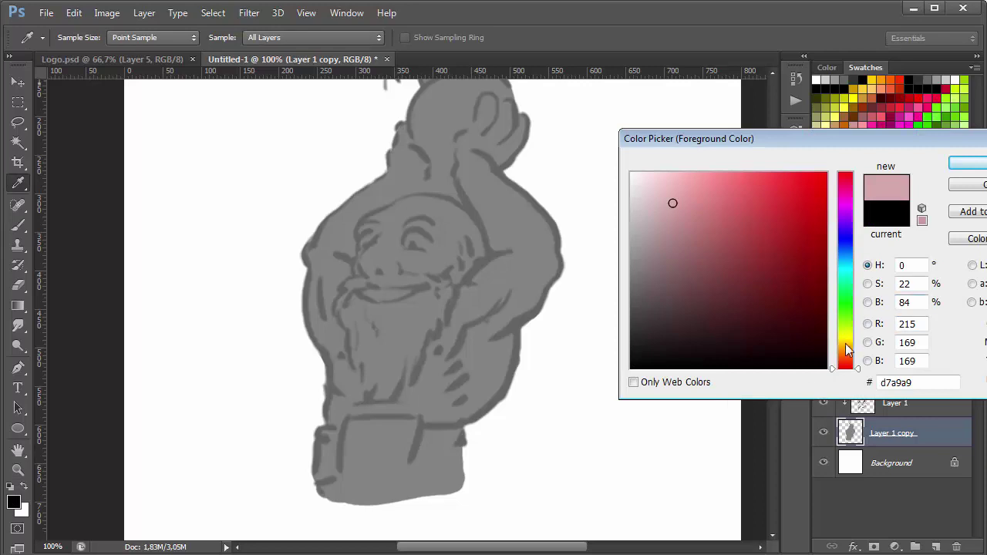
pyautogui.click(846, 353)
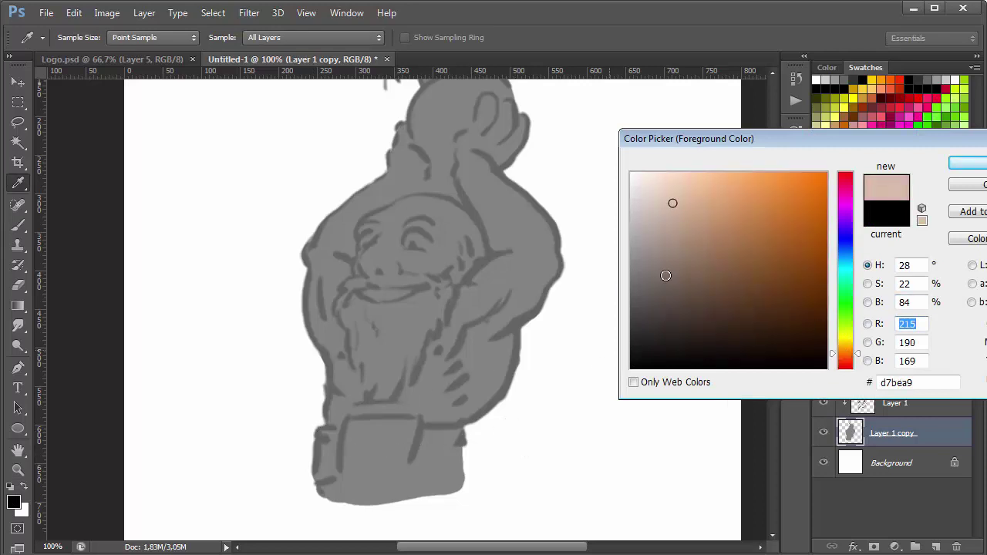
pyautogui.moveTo(672, 212); pyautogui.dragTo(704, 213)
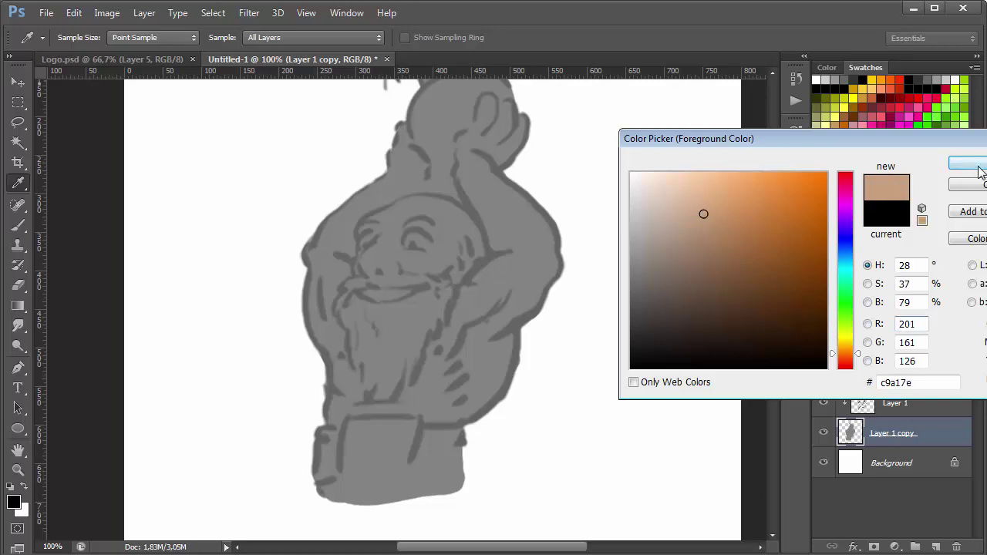
pyautogui.click(967, 164)
pyautogui.press('b')
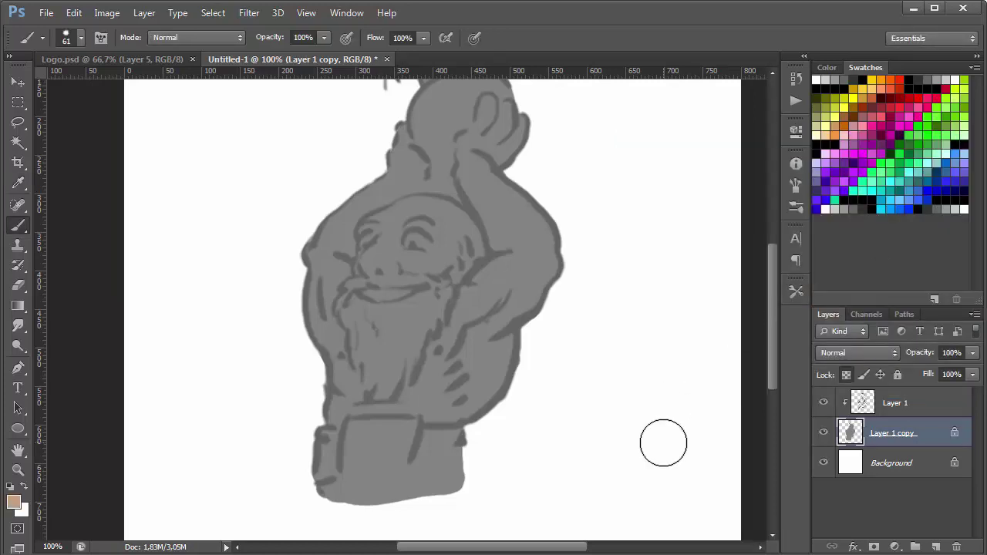
pyautogui.hotkey('alt', 'BackSpace')
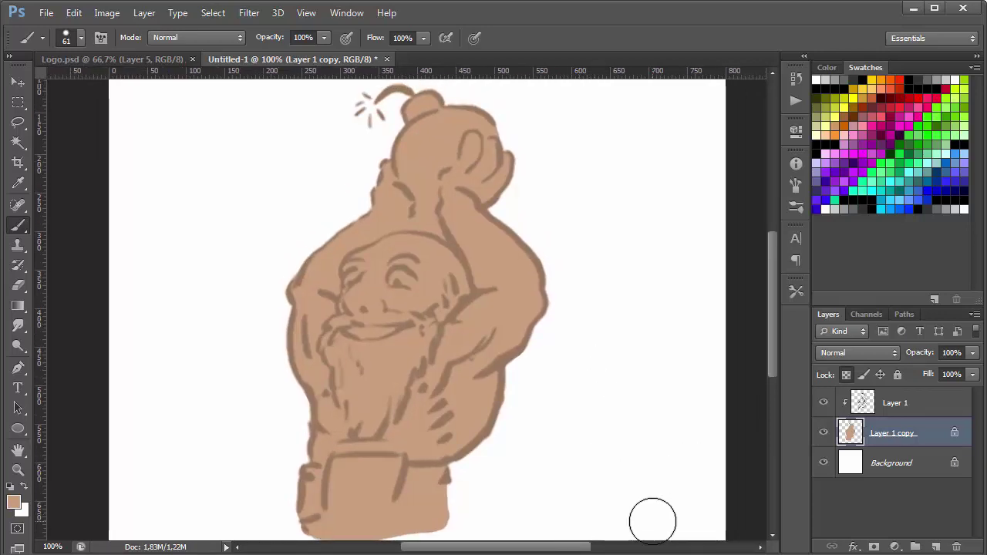
# Shrink the brush and mix a darker reddish-brown, 9e6348, for shading.
pyautogui.moveTo(509, 355); pyautogui.dragTo(494, 354)
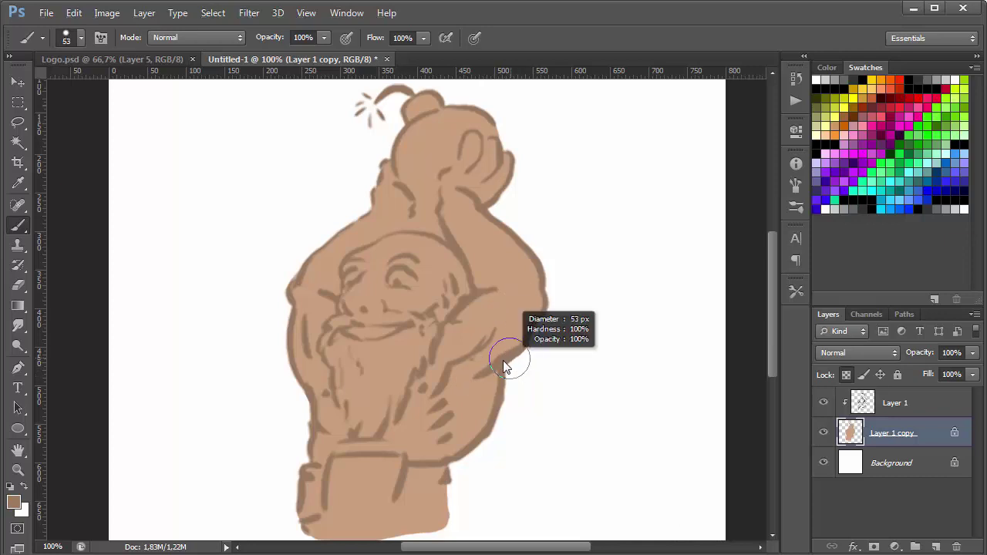
pyautogui.click(13, 504)
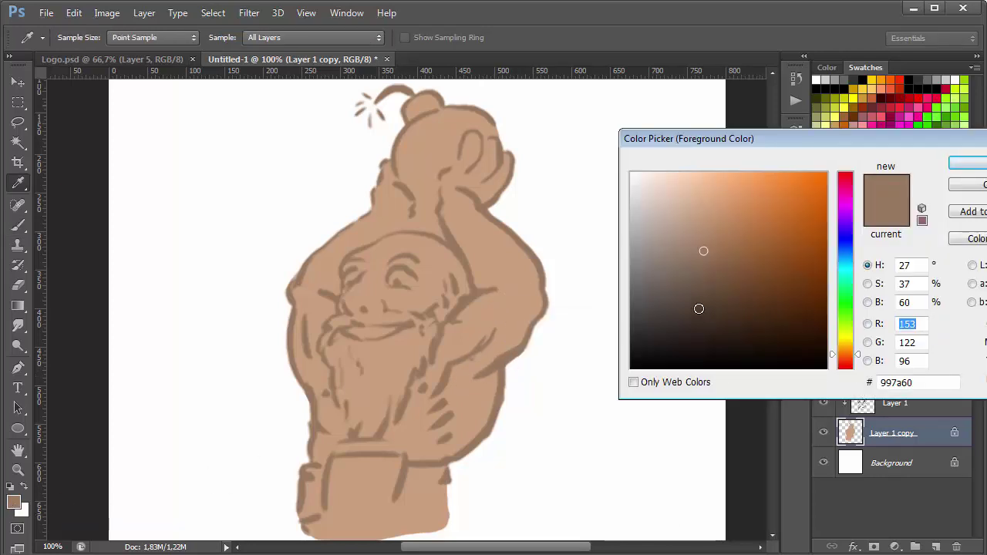
pyautogui.click(513, 386)
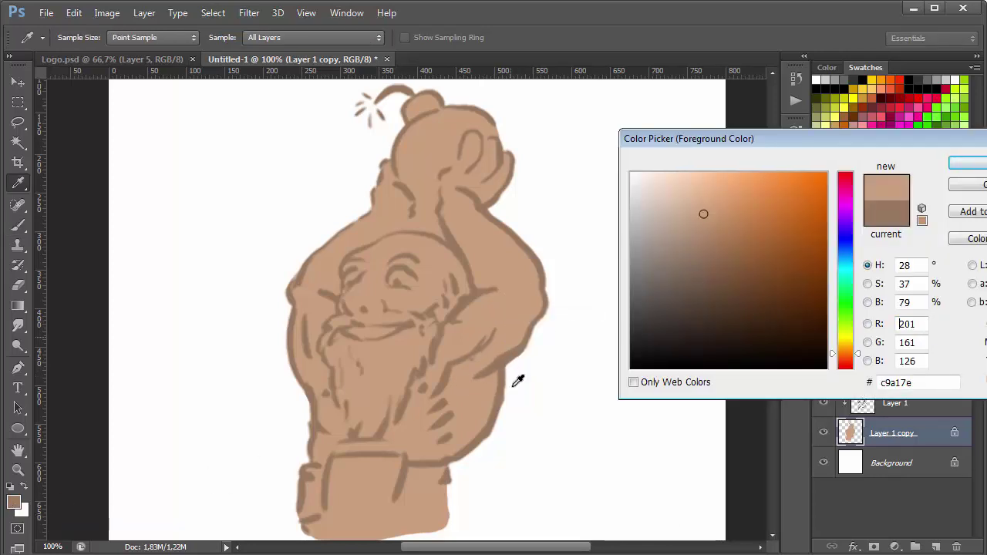
pyautogui.moveTo(711, 235); pyautogui.dragTo(737, 246)
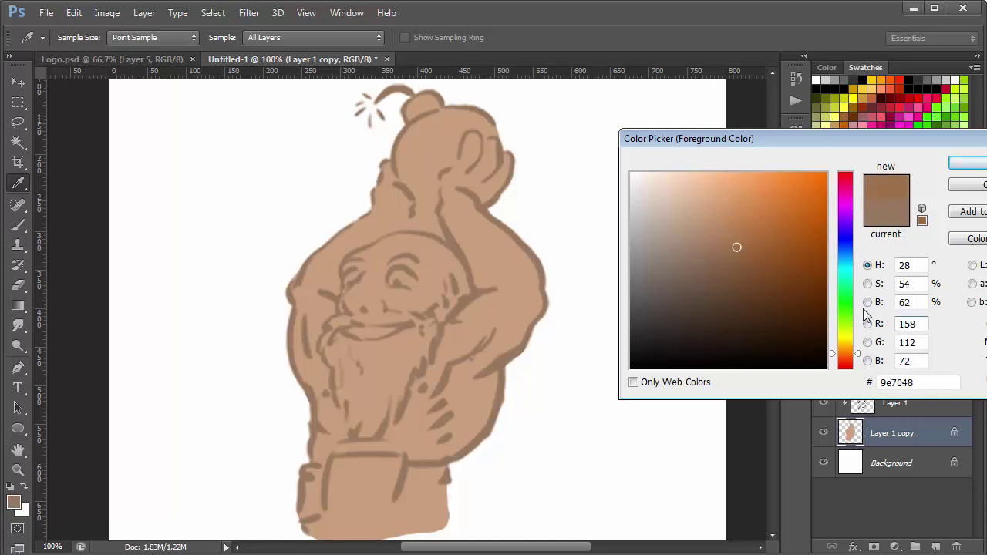
pyautogui.click(850, 359)
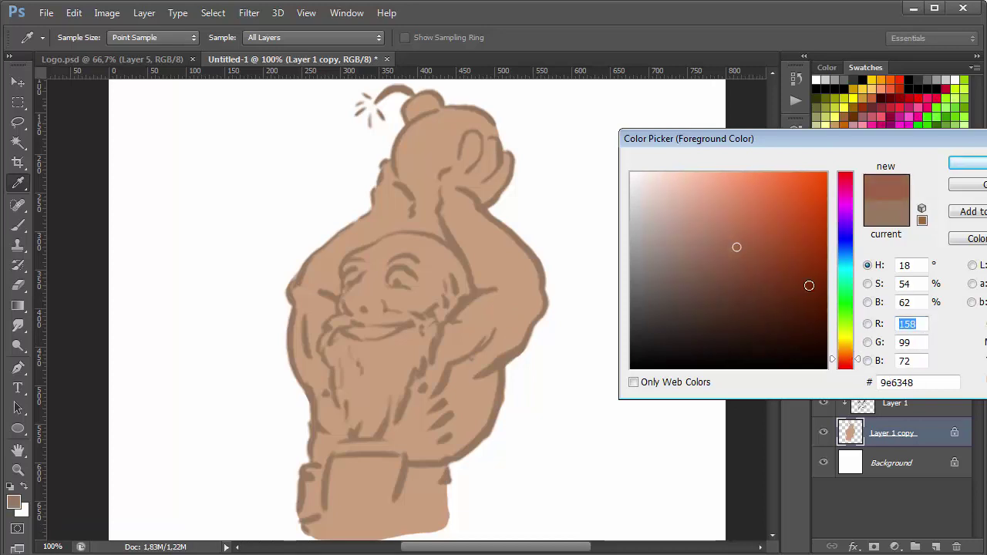
# With a 26 px soft round brush, shade reddish-brown beneath the raised arm.
pyautogui.click(966, 165)
pyautogui.press('b')
pyautogui.moveTo(463, 363)
pyautogui.mouseDown()
pyautogui.moveTo(452, 385)
pyautogui.moveTo(466, 399)
pyautogui.mouseUp()
pyautogui.rightClick(511, 367)
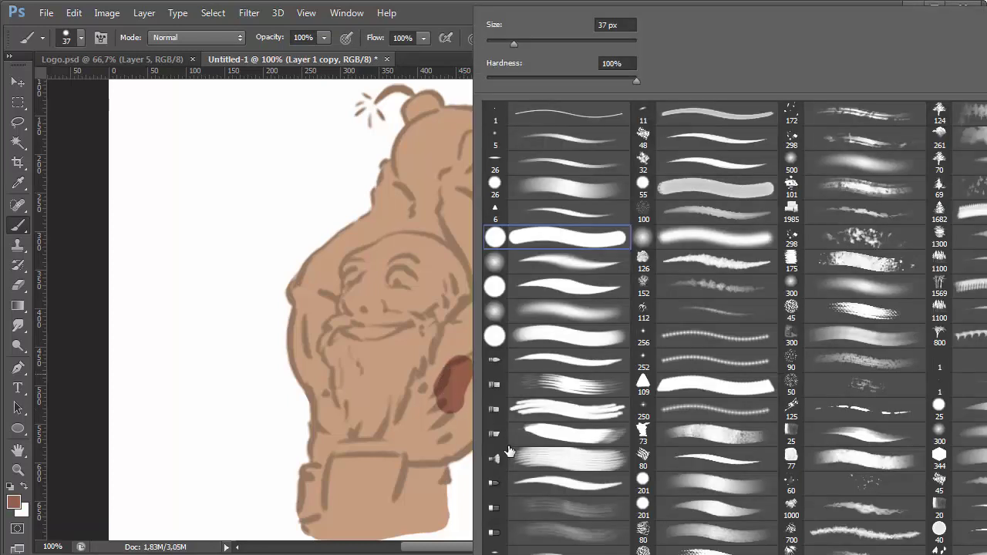
pyautogui.doubleClick(588, 188)
pyautogui.moveTo(429, 419)
pyautogui.mouseDown()
pyautogui.moveTo(436, 414)
pyautogui.moveTo(419, 404)
pyautogui.moveTo(439, 395)
pyautogui.moveTo(456, 322)
pyautogui.moveTo(458, 403)
pyautogui.moveTo(474, 368)
pyautogui.moveTo(518, 331)
pyautogui.moveTo(481, 308)
pyautogui.moveTo(463, 340)
pyautogui.mouseUp()
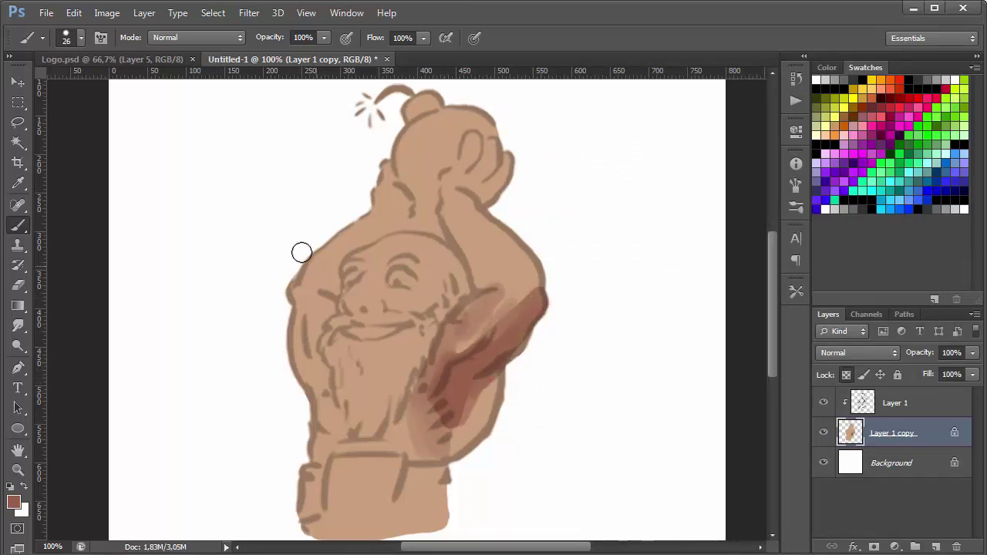
pyautogui.moveTo(302, 252)
pyautogui.mouseDown()
pyautogui.moveTo(359, 324)
pyautogui.moveTo(362, 357)
pyautogui.moveTo(374, 251)
pyautogui.moveTo(400, 206)
pyautogui.moveTo(395, 196)
pyautogui.moveTo(390, 228)
pyautogui.mouseUp()
pyautogui.hotkey('ctrl', 'alt', 'z')
pyautogui.hotkey('ctrl', 'alt', 'z')
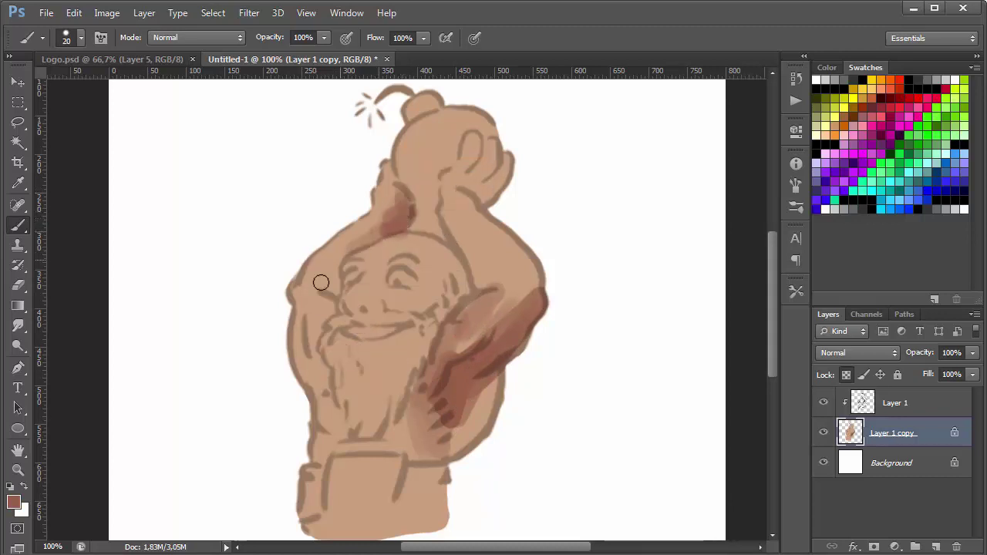
# Shade the left side of the face, the lower arm and the upper arm's right edge.
pyautogui.moveTo(338, 264); pyautogui.dragTo(330, 292)
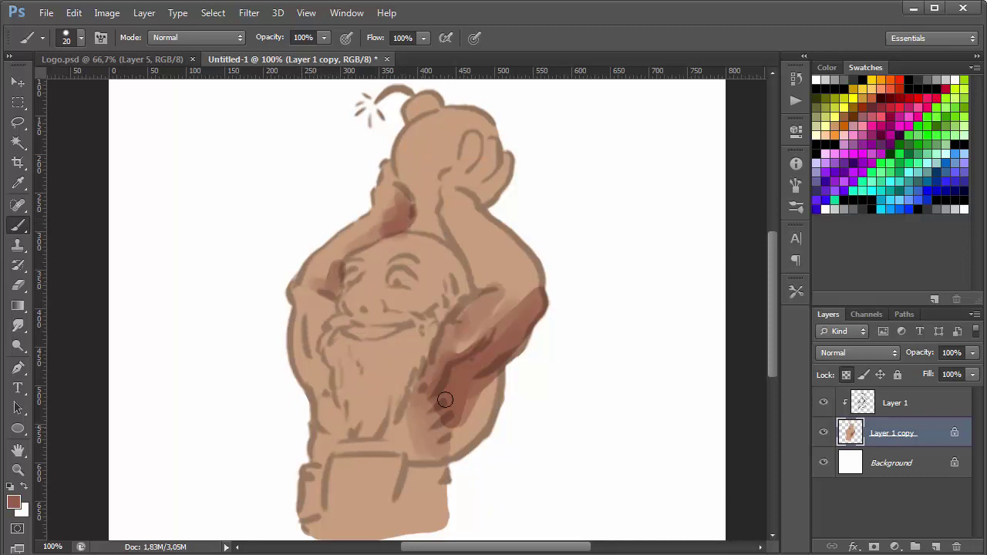
pyautogui.moveTo(423, 377)
pyautogui.mouseDown()
pyautogui.moveTo(392, 423)
pyautogui.moveTo(440, 351)
pyautogui.moveTo(378, 436)
pyautogui.mouseUp()
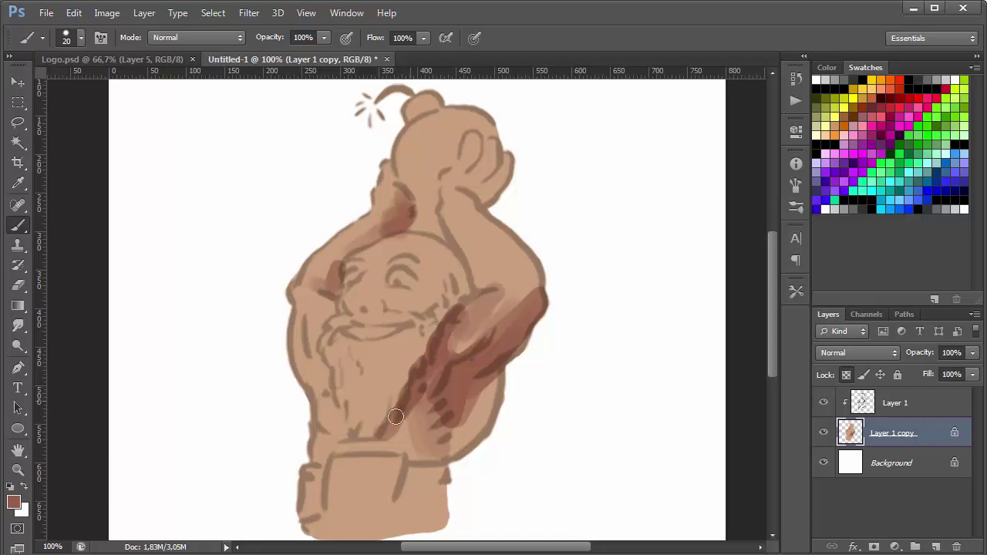
pyautogui.moveTo(437, 395)
pyautogui.mouseDown()
pyautogui.moveTo(414, 440)
pyautogui.moveTo(434, 448)
pyautogui.moveTo(450, 425)
pyautogui.moveTo(487, 407)
pyautogui.moveTo(466, 411)
pyautogui.moveTo(474, 400)
pyautogui.moveTo(463, 392)
pyautogui.moveTo(458, 410)
pyautogui.moveTo(494, 416)
pyautogui.mouseUp()
pyautogui.keyDown('alt'); pyautogui.click(515, 279); pyautogui.keyUp('alt')
pyautogui.keyDown('alt'); pyautogui.click(474, 376); pyautogui.keyUp('alt')
pyautogui.moveTo(498, 378)
pyautogui.mouseDown()
pyautogui.moveTo(478, 432)
pyautogui.moveTo(499, 379)
pyautogui.moveTo(471, 409)
pyautogui.moveTo(451, 467)
pyautogui.mouseUp()
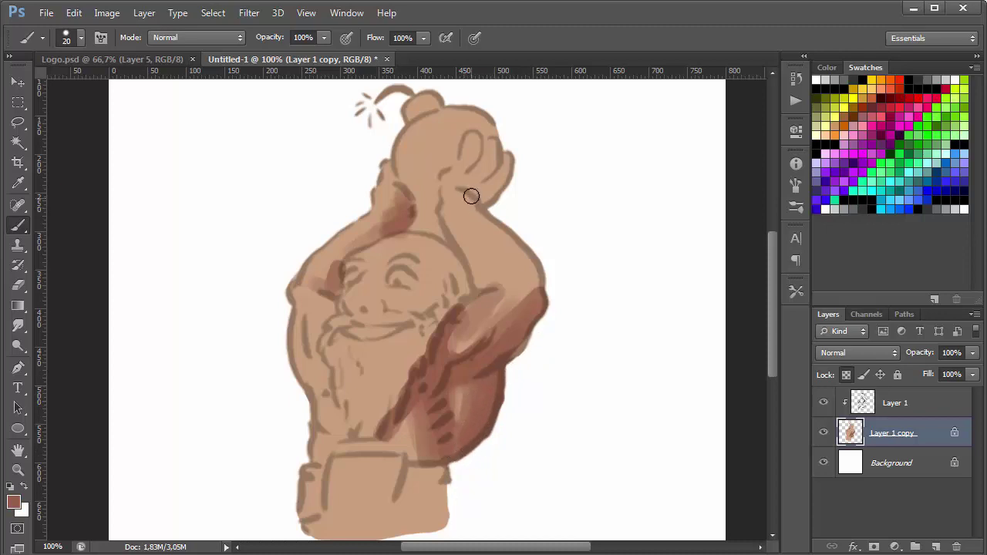
pyautogui.moveTo(472, 196)
pyautogui.mouseDown()
pyautogui.moveTo(525, 254)
pyautogui.moveTo(547, 308)
pyautogui.mouseUp()
pyautogui.moveTo(466, 199); pyautogui.dragTo(561, 327)
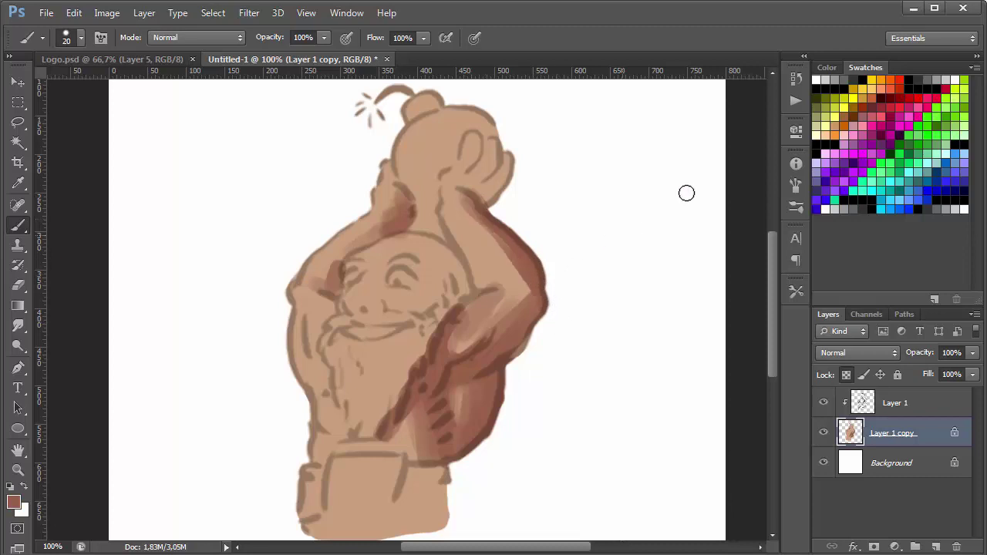
pyautogui.moveTo(463, 212); pyautogui.dragTo(538, 313)
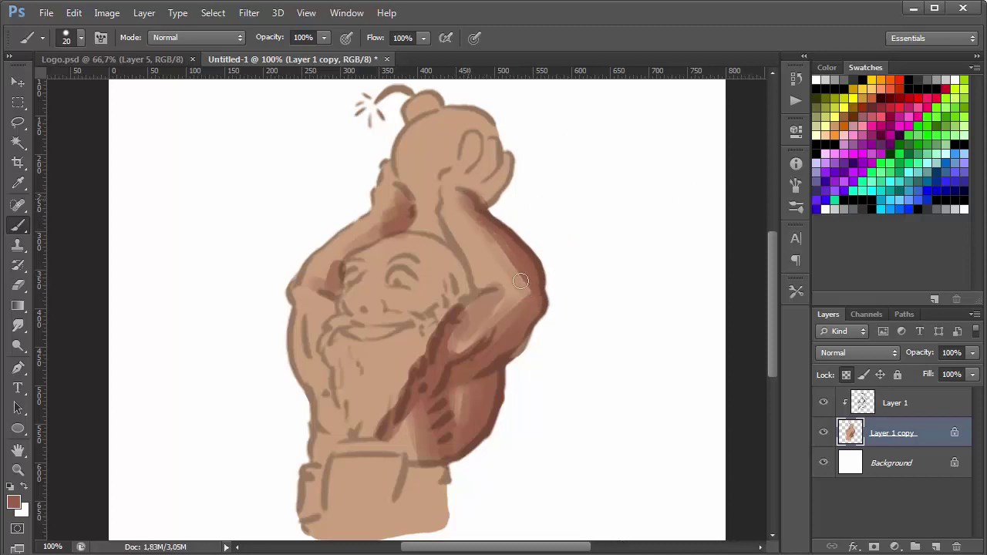
# Soften the arm's dark edge with sampled tan, checking colours with the line art hidden.
pyautogui.keyDown('alt'); pyautogui.click(500, 232); pyautogui.keyUp('alt')
pyautogui.moveTo(484, 218)
pyautogui.mouseDown()
pyautogui.moveTo(539, 297)
pyautogui.moveTo(540, 284)
pyautogui.moveTo(532, 307)
pyautogui.moveTo(520, 293)
pyautogui.moveTo(470, 324)
pyautogui.moveTo(483, 306)
pyautogui.moveTo(456, 344)
pyautogui.moveTo(465, 347)
pyautogui.moveTo(503, 295)
pyautogui.moveTo(476, 361)
pyautogui.mouseUp()
pyautogui.keyDown('alt'); pyautogui.click(516, 243); pyautogui.keyUp('alt')
pyautogui.keyDown('alt'); pyautogui.click(489, 260); pyautogui.keyUp('alt')
pyautogui.keyDown('alt'); pyautogui.click(465, 352); pyautogui.keyUp('alt')
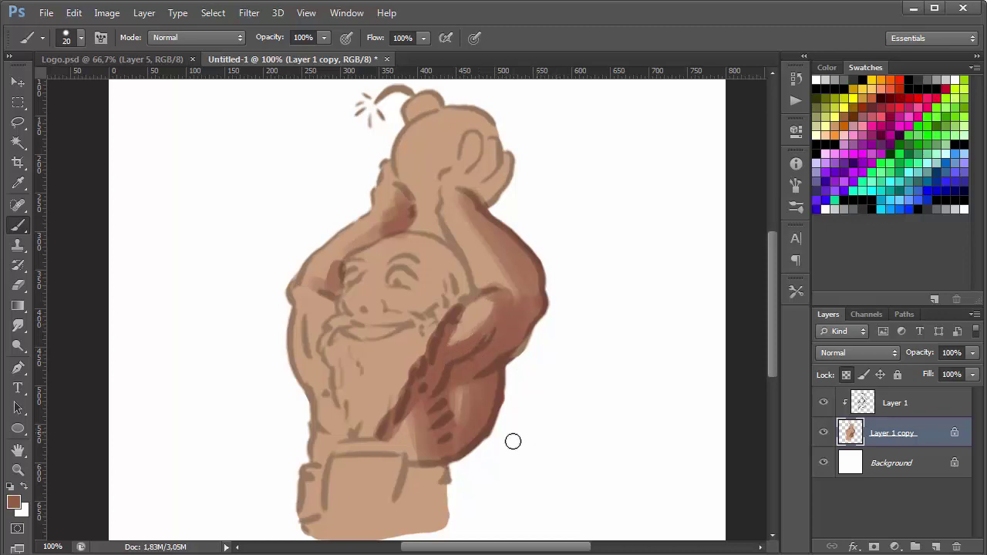
pyautogui.click(824, 402)
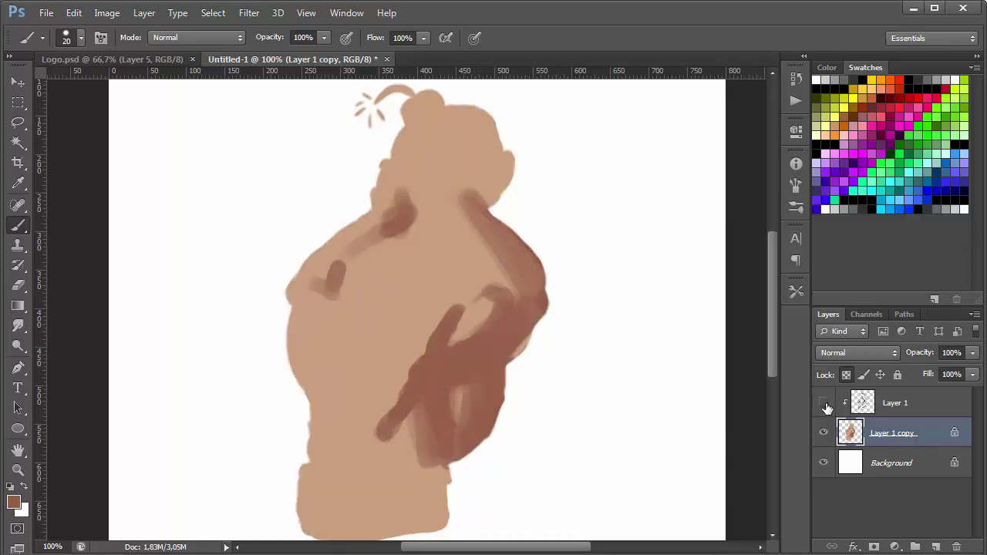
pyautogui.click(824, 402)
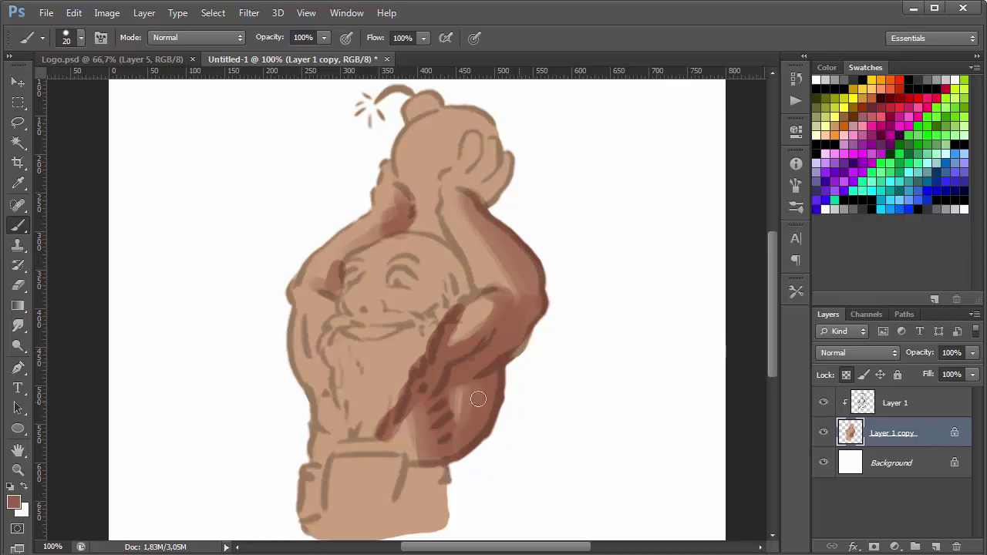
pyautogui.keyDown('alt'); pyautogui.click(345, 289); pyautogui.keyUp('alt')
pyautogui.keyDown('alt'); pyautogui.click(489, 320); pyautogui.keyUp('alt')
# Shade the nose and forehead line in reddish-brown.
pyautogui.moveTo(544, 199); pyautogui.dragTo(282, 375)
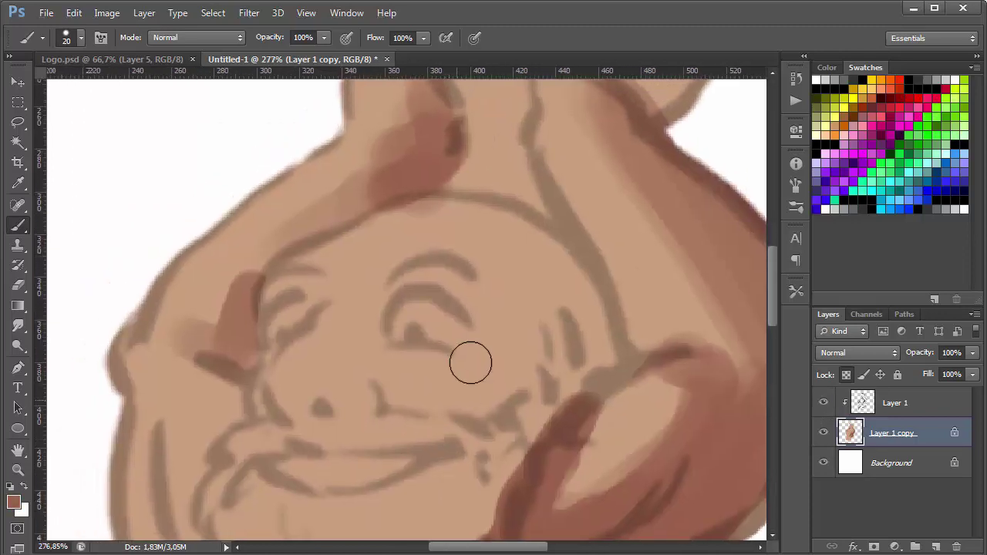
pyautogui.moveTo(364, 305)
pyautogui.mouseDown()
pyautogui.moveTo(359, 348)
pyautogui.moveTo(377, 376)
pyautogui.moveTo(380, 302)
pyautogui.mouseUp()
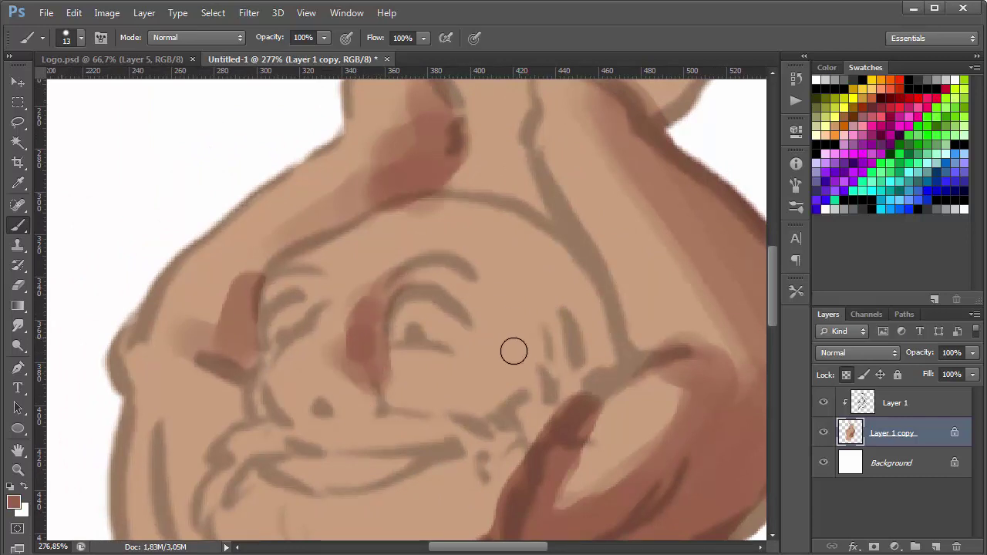
pyautogui.moveTo(312, 256); pyautogui.dragTo(384, 250)
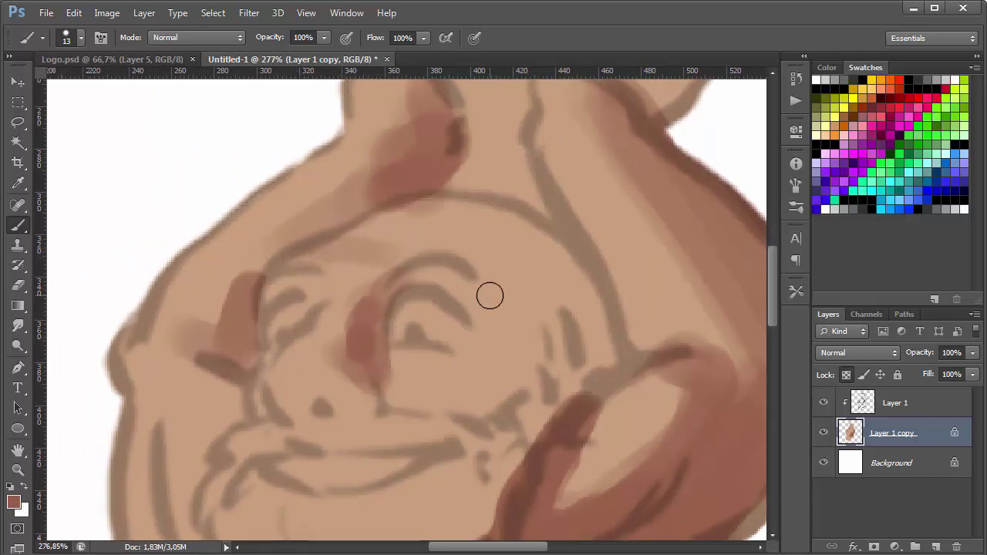
pyautogui.moveTo(281, 397); pyautogui.dragTo(372, 412)
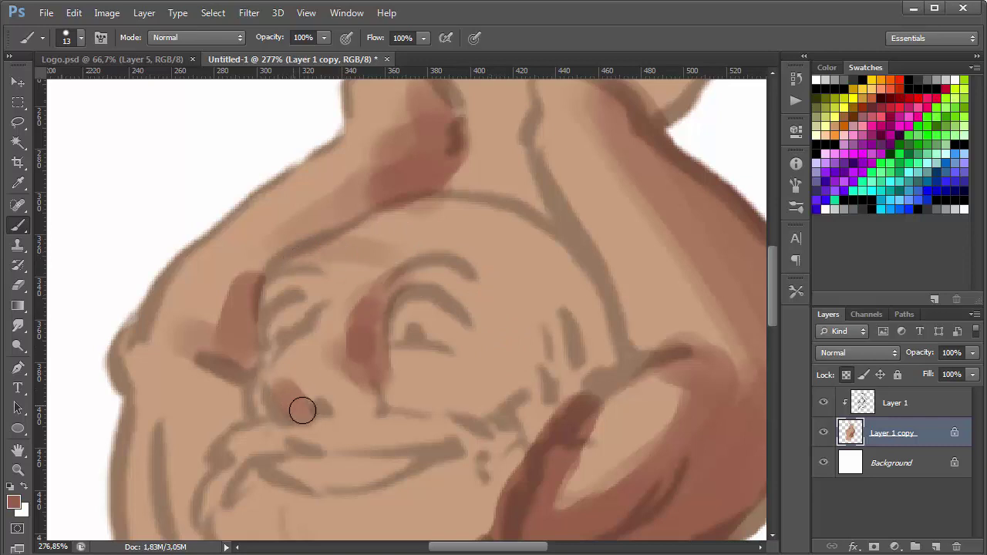
pyautogui.scroll(-5, 573, 381)
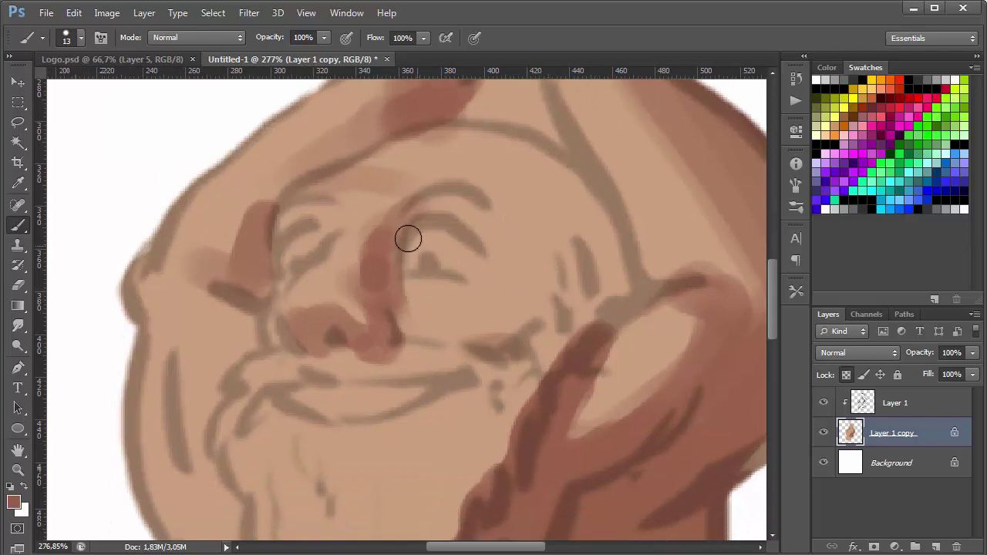
# Replace the eyebrow stroke with faint brown shading across the face and cheek.
pyautogui.moveTo(407, 236)
pyautogui.mouseDown()
pyautogui.moveTo(478, 231)
pyautogui.moveTo(505, 264)
pyautogui.mouseUp()
pyautogui.hotkey('ctrl', 'z')
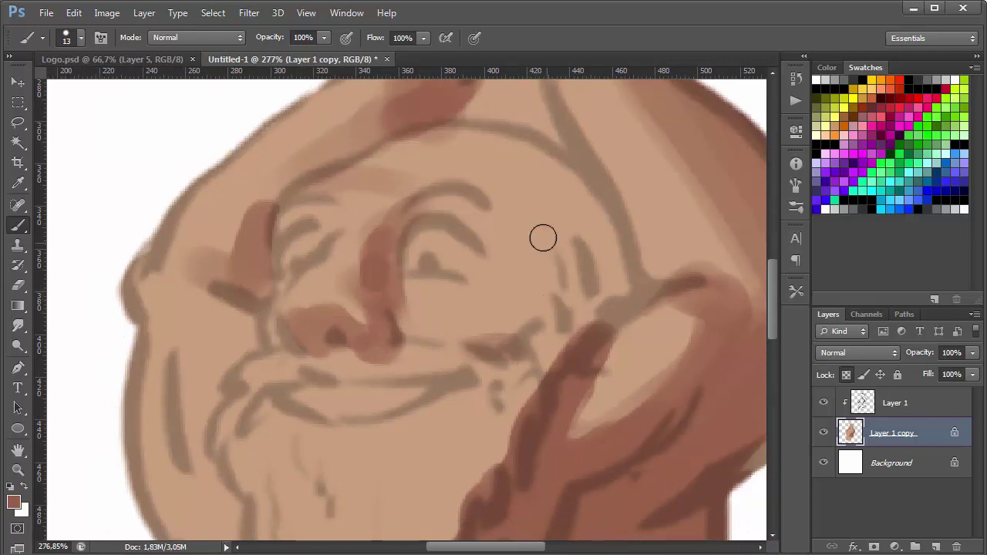
pyautogui.moveTo(516, 202)
pyautogui.mouseDown()
pyautogui.moveTo(535, 267)
pyautogui.moveTo(534, 212)
pyautogui.moveTo(563, 188)
pyautogui.moveTo(566, 236)
pyautogui.moveTo(540, 298)
pyautogui.moveTo(478, 286)
pyautogui.moveTo(504, 298)
pyautogui.moveTo(478, 344)
pyautogui.moveTo(508, 337)
pyautogui.moveTo(551, 298)
pyautogui.moveTo(587, 457)
pyautogui.mouseUp()
pyautogui.moveTo(555, 342)
pyautogui.mouseDown()
pyautogui.moveTo(584, 372)
pyautogui.moveTo(655, 370)
pyautogui.moveTo(661, 389)
pyautogui.mouseUp()
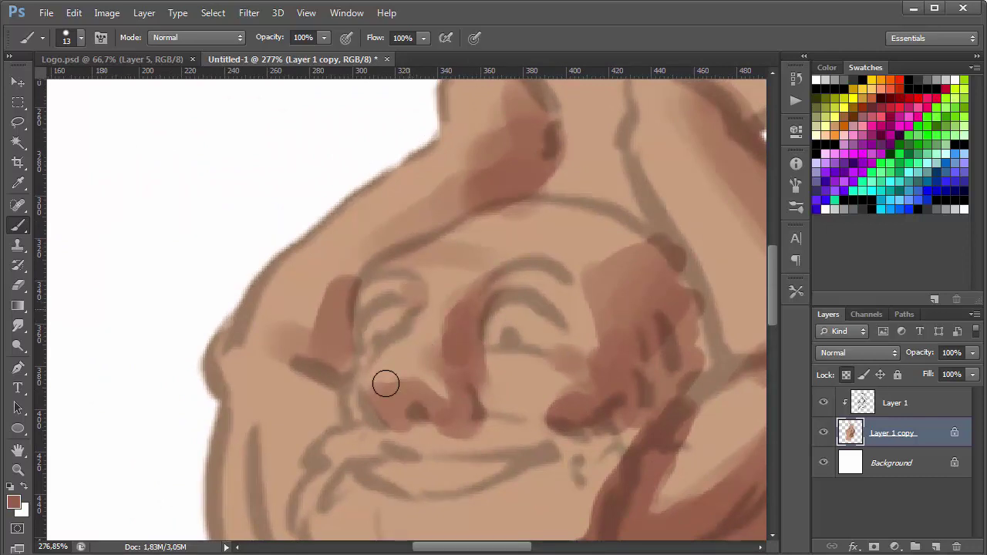
pyautogui.moveTo(492, 432)
pyautogui.mouseDown()
pyautogui.moveTo(545, 412)
pyautogui.moveTo(533, 420)
pyautogui.moveTo(527, 408)
pyautogui.mouseUp()
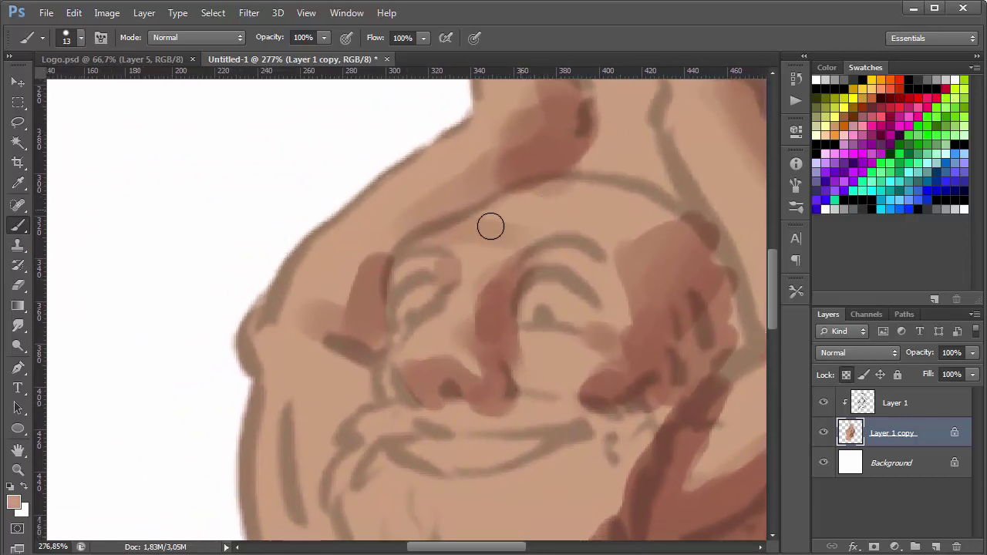
pyautogui.moveTo(565, 361); pyautogui.dragTo(570, 371)
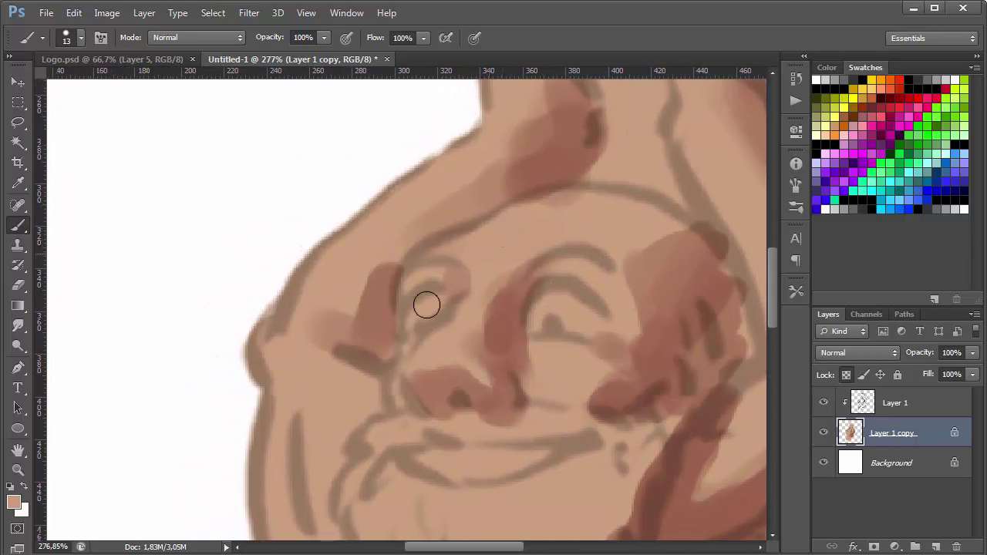
# Switch to light peach f2ccab and paint a first face highlight with an 8 px brush.
pyautogui.click(13, 502)
pyautogui.moveTo(703, 215); pyautogui.dragTo(688, 182)
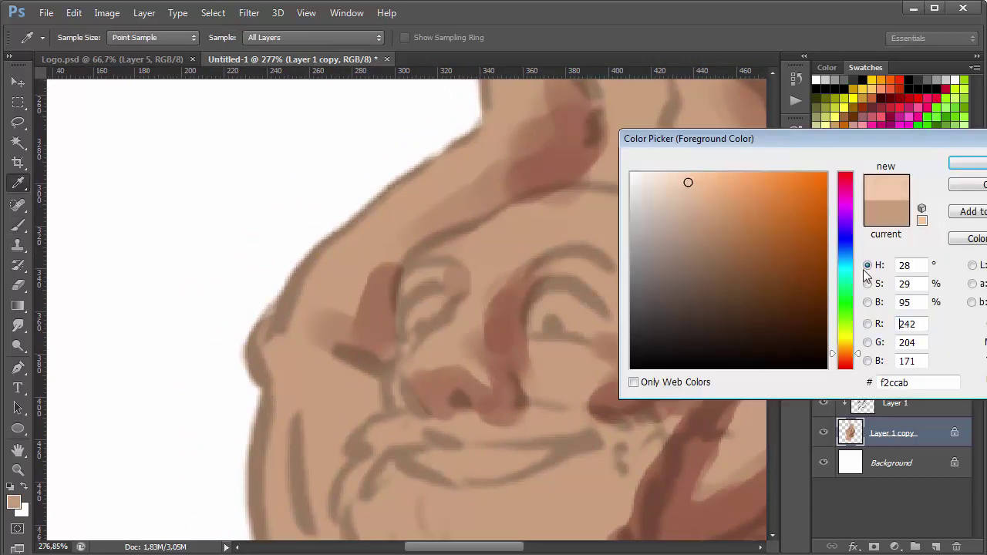
pyautogui.click(971, 163)
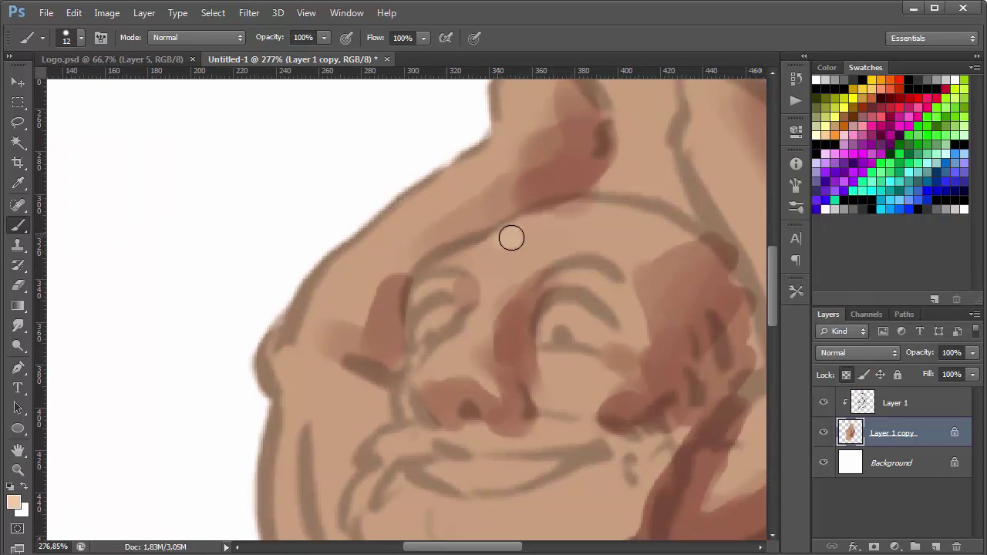
pyautogui.moveTo(510, 238)
pyautogui.mouseDown()
pyautogui.moveTo(531, 232)
pyautogui.moveTo(520, 227)
pyautogui.moveTo(532, 238)
pyautogui.moveTo(467, 255)
pyautogui.moveTo(505, 267)
pyautogui.moveTo(473, 256)
pyautogui.moveTo(574, 251)
pyautogui.mouseUp()
pyautogui.keyDown('alt'); pyautogui.rightClick(542, 243); pyautogui.keyUp('alt')
# Add peach highlights beside the left eye, narrowing them with tan.
pyautogui.moveTo(577, 326); pyautogui.dragTo(614, 283)
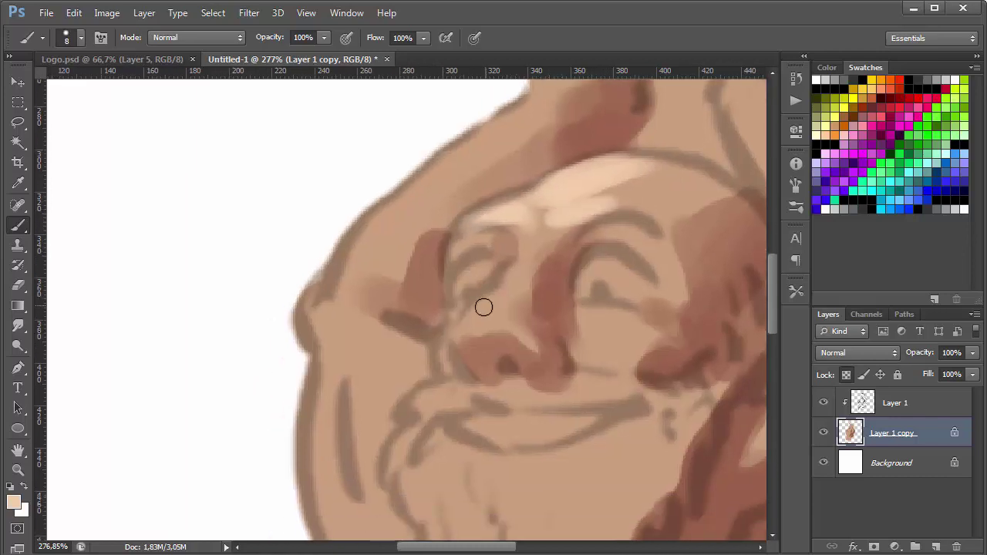
pyautogui.moveTo(483, 304)
pyautogui.mouseDown()
pyautogui.moveTo(467, 323)
pyautogui.moveTo(494, 295)
pyautogui.mouseUp()
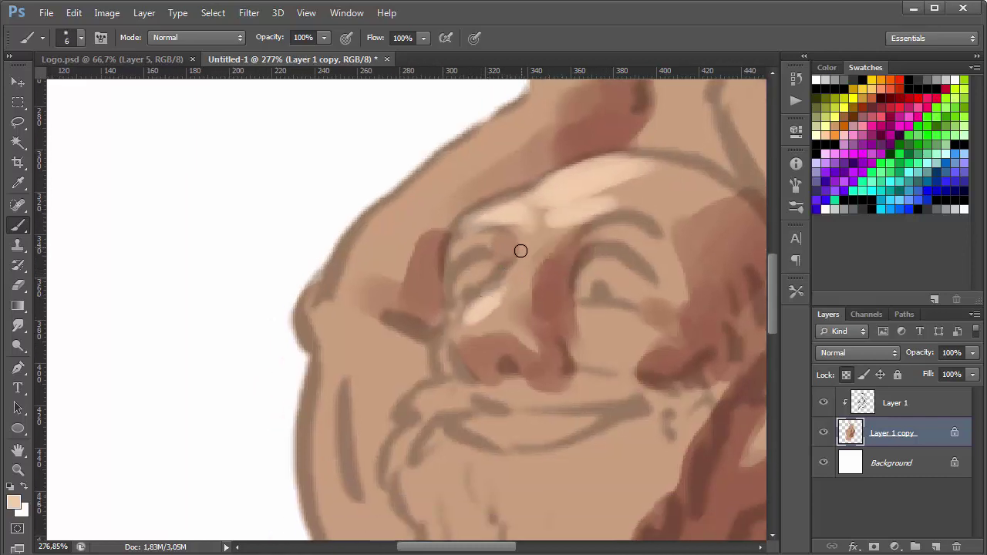
pyautogui.moveTo(520, 249)
pyautogui.mouseDown()
pyautogui.moveTo(472, 307)
pyautogui.moveTo(496, 293)
pyautogui.moveTo(524, 242)
pyautogui.mouseUp()
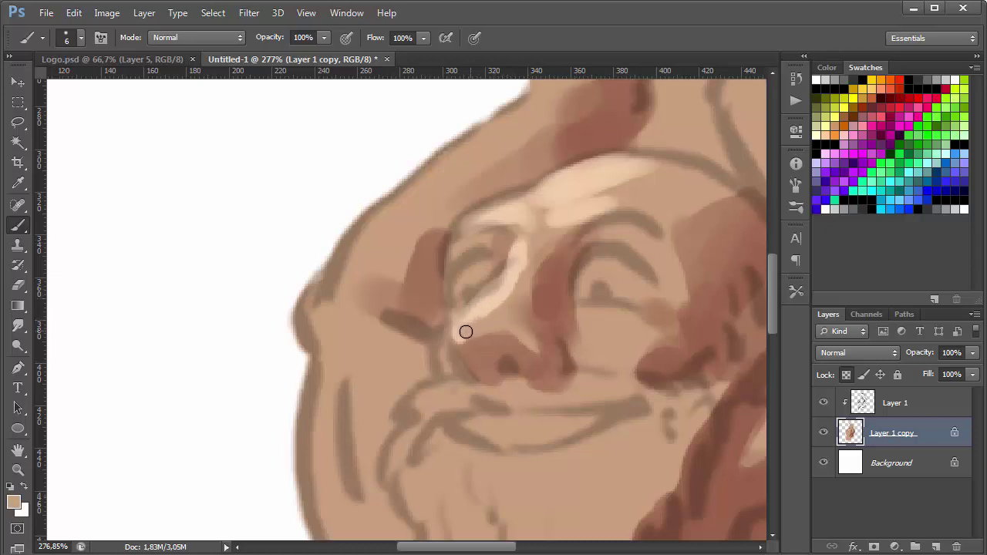
pyautogui.moveTo(466, 331); pyautogui.dragTo(518, 295)
pyautogui.keyDown('alt'); pyautogui.click(589, 167); pyautogui.keyUp('alt')
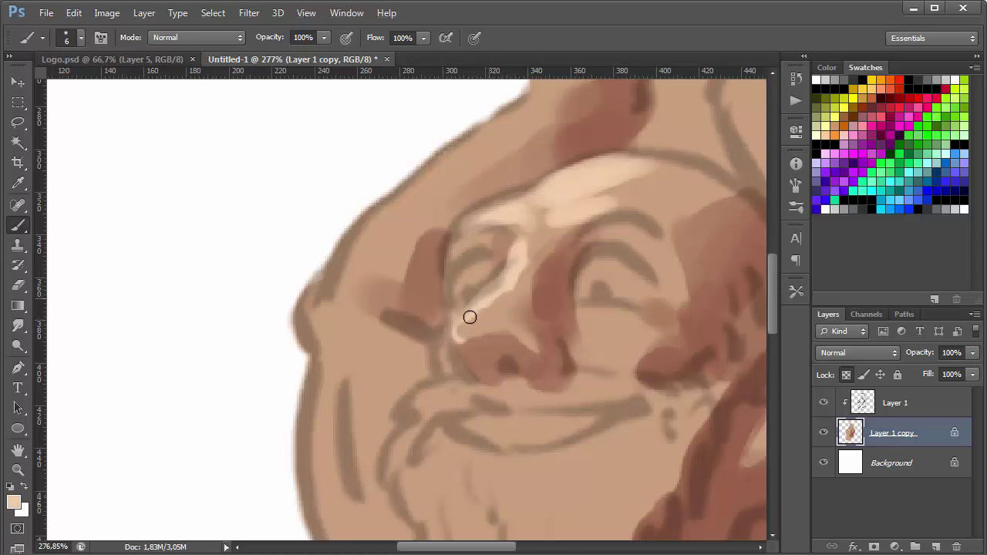
pyautogui.moveTo(470, 317); pyautogui.dragTo(500, 285)
# Enlarge the brush to 13 px and lighten the upper forehead.
pyautogui.moveTo(619, 361)
pyautogui.mouseDown()
pyautogui.moveTo(506, 312)
pyautogui.moveTo(520, 341)
pyautogui.moveTo(490, 331)
pyautogui.moveTo(503, 342)
pyautogui.moveTo(598, 335)
pyautogui.mouseUp()
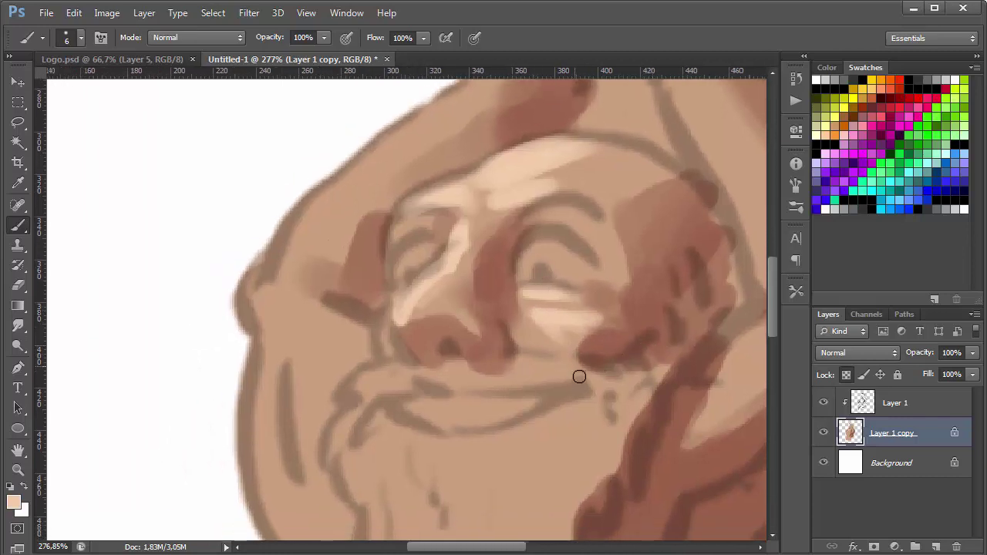
pyautogui.moveTo(580, 378); pyautogui.dragTo(600, 413)
pyautogui.moveTo(549, 213)
pyautogui.mouseDown()
pyautogui.moveTo(593, 183)
pyautogui.moveTo(599, 208)
pyautogui.moveTo(491, 236)
pyautogui.moveTo(470, 222)
pyautogui.moveTo(421, 226)
pyautogui.mouseUp()
pyautogui.keyDown('alt'); pyautogui.click(564, 219); pyautogui.keyUp('alt')
pyautogui.keyDown('alt'); pyautogui.click(520, 229); pyautogui.keyUp('alt')
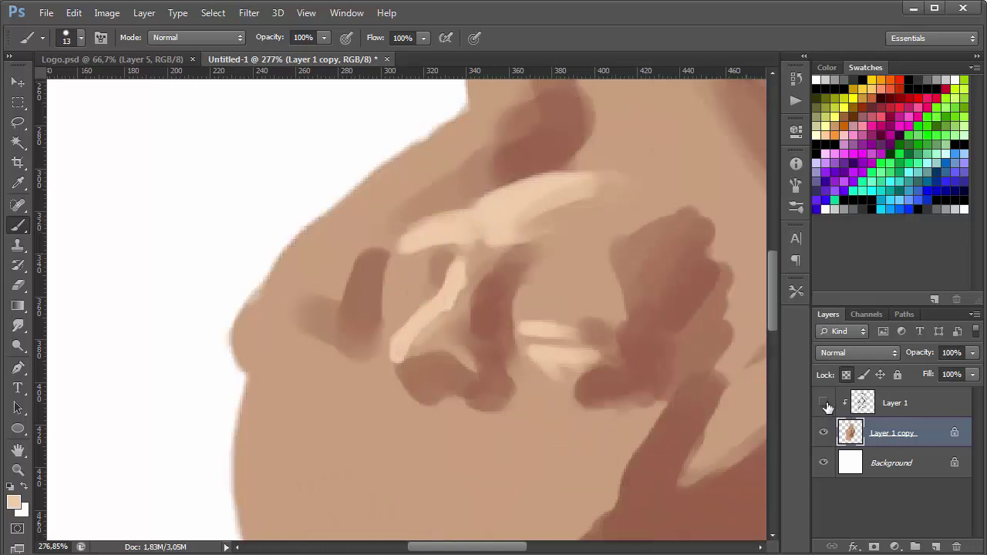
# Smooth the right cheek and under-eye, alternating sampled tan and peach tones.
pyautogui.click(824, 403)
pyautogui.moveTo(625, 406); pyautogui.dragTo(534, 399)
pyautogui.moveTo(462, 426); pyautogui.dragTo(489, 296)
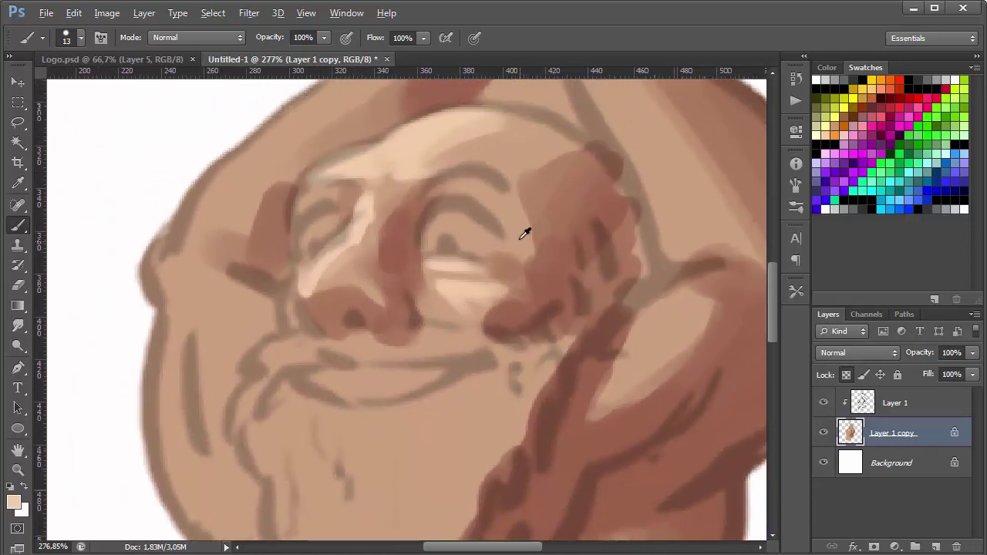
pyautogui.keyDown('alt'); pyautogui.click(524, 233); pyautogui.keyUp('alt')
pyautogui.moveTo(532, 236)
pyautogui.mouseDown()
pyautogui.moveTo(525, 285)
pyautogui.moveTo(494, 324)
pyautogui.moveTo(512, 237)
pyautogui.mouseUp()
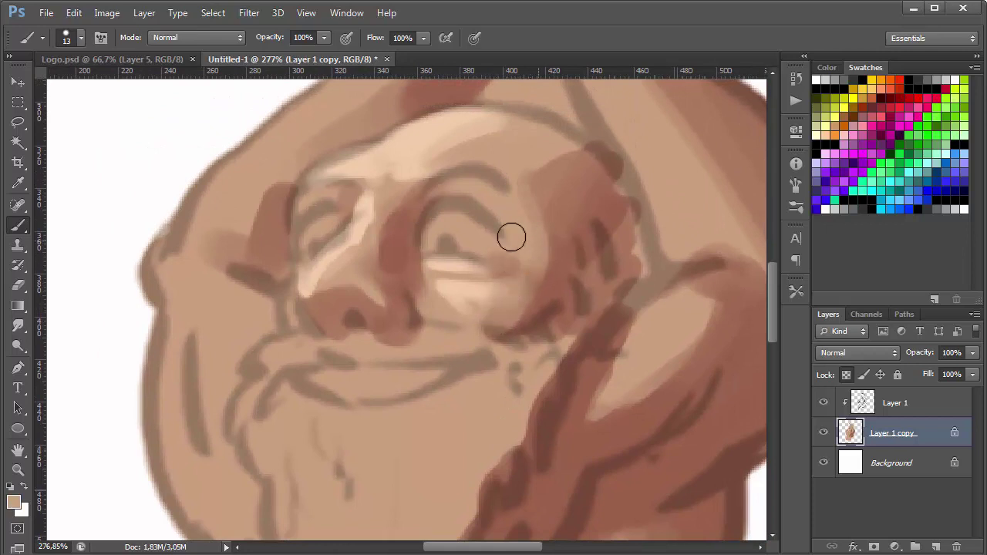
pyautogui.keyDown('alt'); pyautogui.click(493, 279); pyautogui.keyUp('alt')
pyautogui.moveTo(445, 227)
pyautogui.mouseDown()
pyautogui.moveTo(475, 235)
pyautogui.moveTo(439, 227)
pyautogui.mouseUp()
# Lighten the right eye area and paint the left eye's pale white with an 8 px brush.
pyautogui.keyDown('alt'); pyautogui.click(467, 293); pyautogui.keyUp('alt')
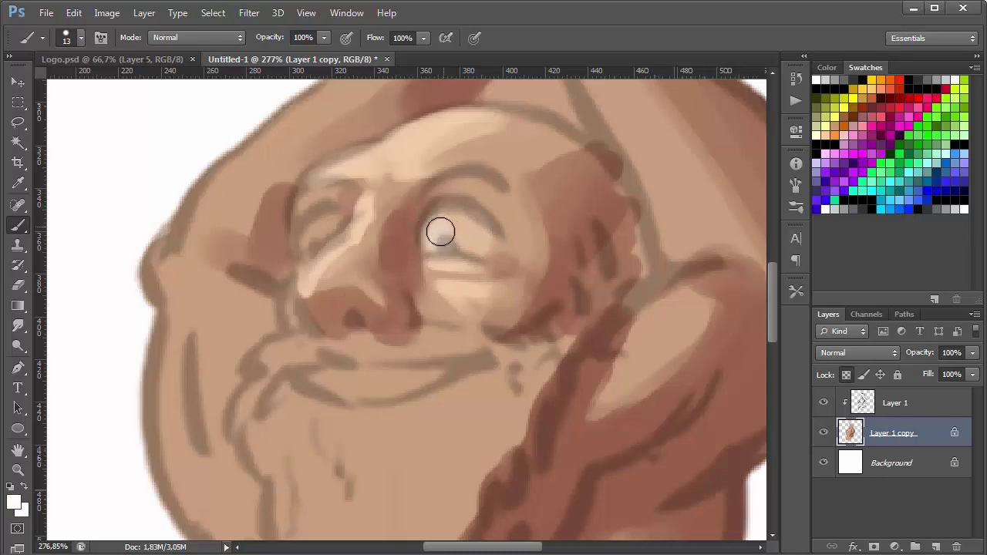
pyautogui.keyDown('alt'); pyautogui.click(441, 229); pyautogui.keyUp('alt')
pyautogui.keyDown('alt'); pyautogui.click(479, 229); pyautogui.keyUp('alt')
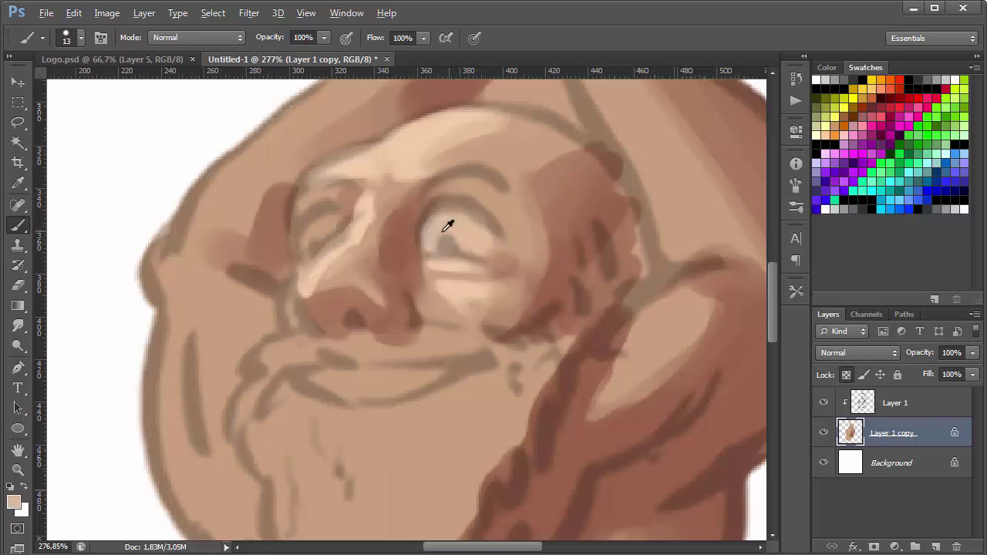
pyautogui.keyDown('alt'); pyautogui.rightClick(440, 226); pyautogui.keyUp('alt')
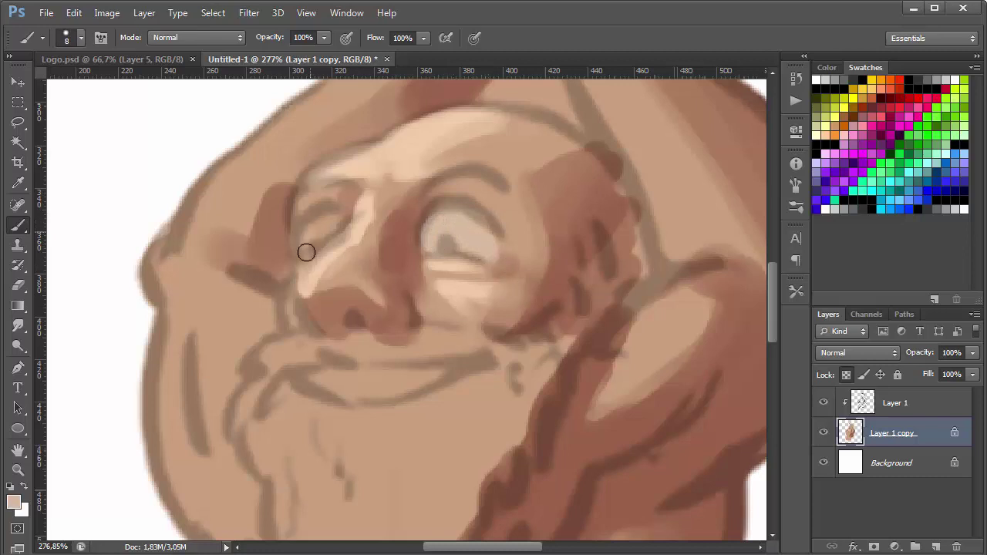
pyautogui.moveTo(307, 253); pyautogui.dragTo(321, 237)
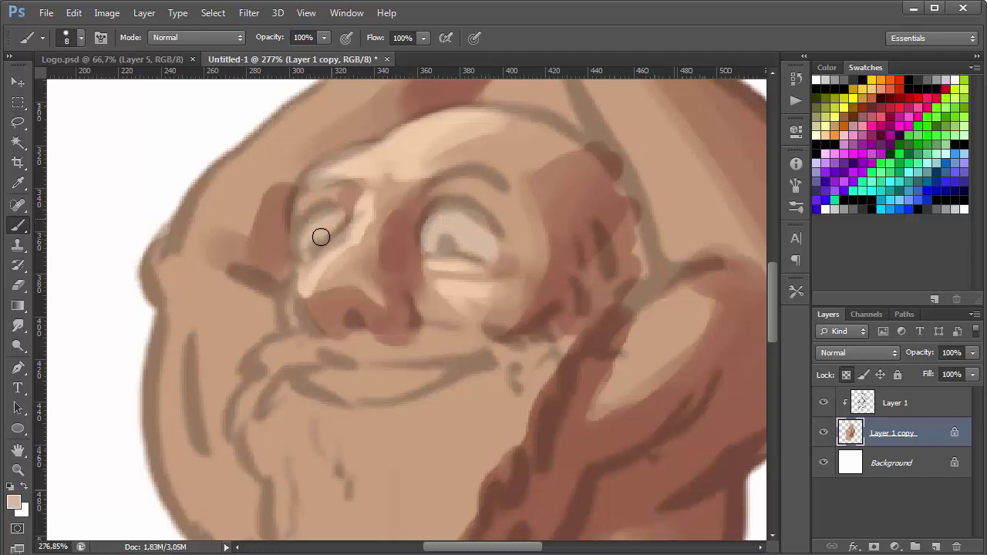
# Switch to a 5 px black brush and draw both upper lids and the right pupil.
pyautogui.keyDown('alt'); pyautogui.rightClick(481, 242); pyautogui.keyUp('alt')
pyautogui.press('d')
pyautogui.moveTo(423, 229)
pyautogui.mouseDown()
pyautogui.moveTo(429, 207)
pyautogui.moveTo(463, 202)
pyautogui.moveTo(499, 261)
pyautogui.mouseUp()
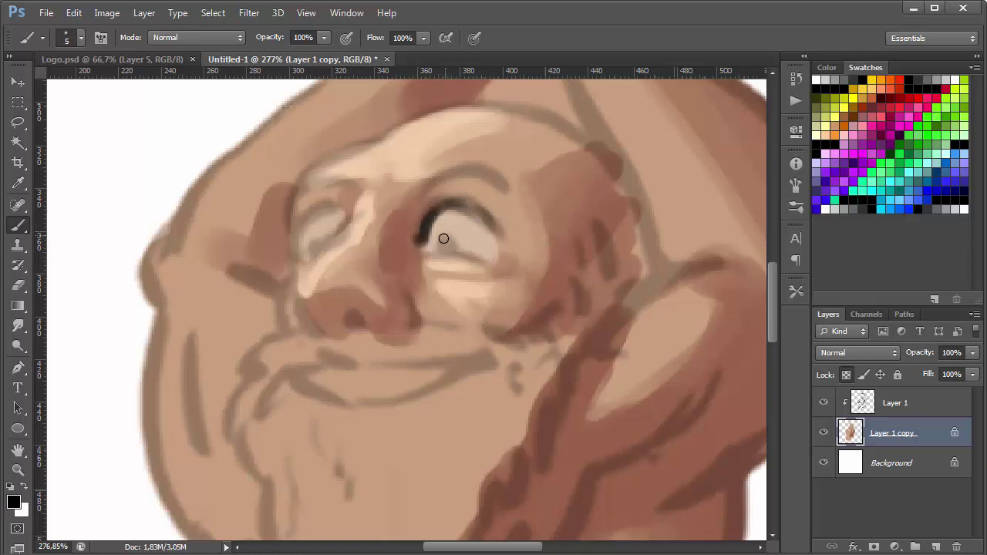
pyautogui.moveTo(443, 239); pyautogui.dragTo(452, 242)
pyautogui.moveTo(303, 251)
pyautogui.mouseDown()
pyautogui.moveTo(309, 220)
pyautogui.moveTo(300, 238)
pyautogui.moveTo(327, 208)
pyautogui.mouseUp()
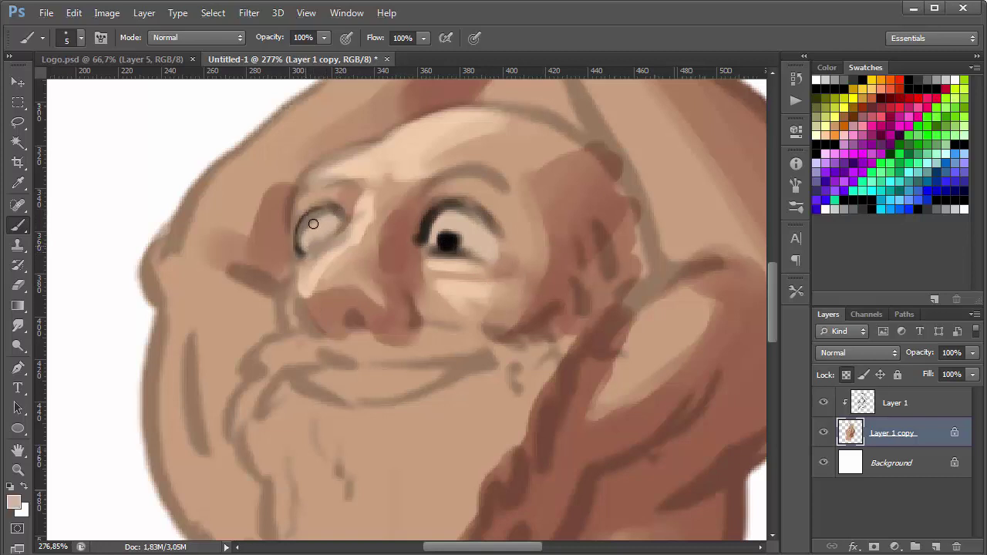
pyautogui.moveTo(444, 213); pyautogui.dragTo(467, 214)
pyautogui.keyDown('alt'); pyautogui.click(309, 240); pyautogui.keyUp('alt')
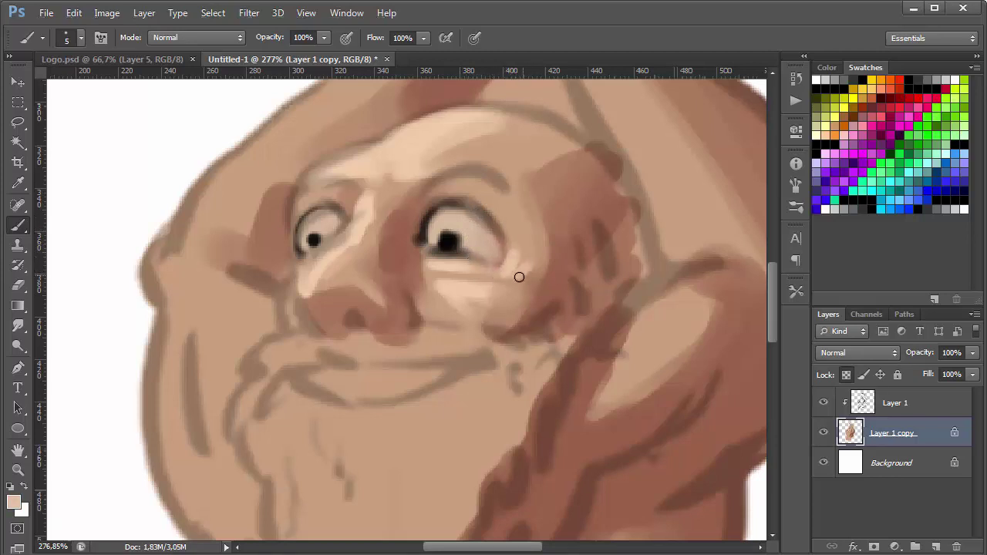
pyautogui.moveTo(633, 421); pyautogui.dragTo(697, 390)
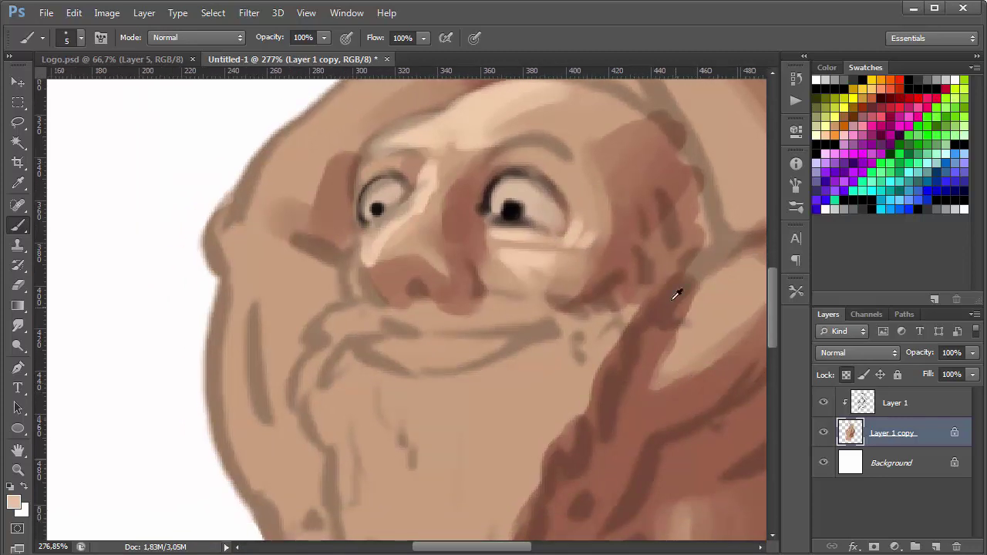
# Paint dark-brown moustache strokes under the nose and beard strokes below it.
pyautogui.moveTo(358, 351)
pyautogui.mouseDown()
pyautogui.moveTo(319, 331)
pyautogui.moveTo(334, 357)
pyautogui.moveTo(331, 350)
pyautogui.moveTo(292, 416)
pyautogui.mouseUp()
pyautogui.moveTo(342, 337); pyautogui.dragTo(318, 432)
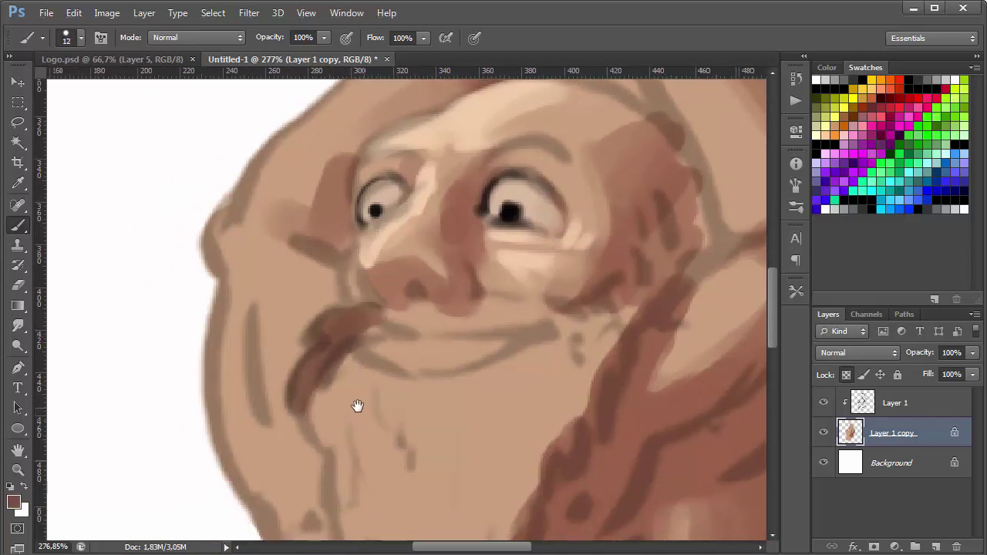
pyautogui.moveTo(357, 403); pyautogui.dragTo(347, 388)
pyautogui.moveTo(366, 314); pyautogui.dragTo(347, 331)
pyautogui.moveTo(462, 379); pyautogui.dragTo(442, 296)
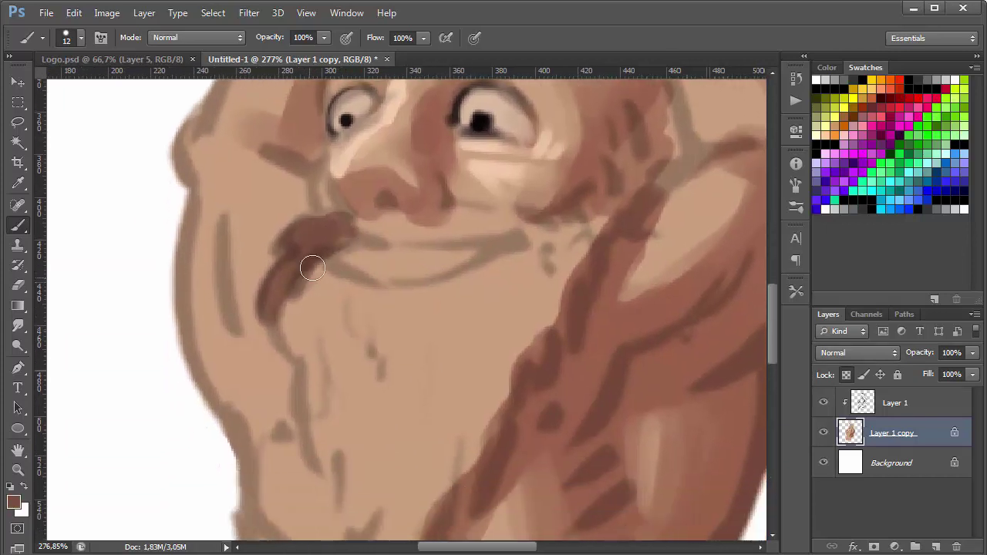
pyautogui.moveTo(308, 265); pyautogui.dragTo(286, 339)
pyautogui.moveTo(293, 286)
pyautogui.mouseDown()
pyautogui.moveTo(281, 359)
pyautogui.moveTo(294, 357)
pyautogui.mouseUp()
pyautogui.moveTo(321, 275); pyautogui.dragTo(309, 414)
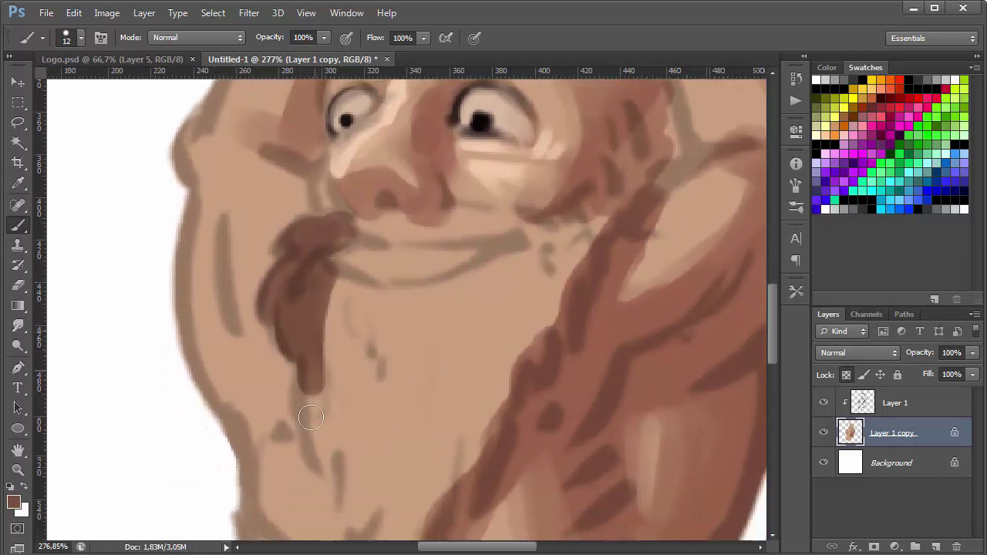
pyautogui.moveTo(312, 378); pyautogui.dragTo(309, 455)
pyautogui.moveTo(335, 283)
pyautogui.mouseDown()
pyautogui.moveTo(314, 251)
pyautogui.moveTo(307, 340)
pyautogui.mouseUp()
# Paint long dark-brown beard strands down from the moustache to the chin line.
pyautogui.moveTo(308, 295); pyautogui.dragTo(308, 432)
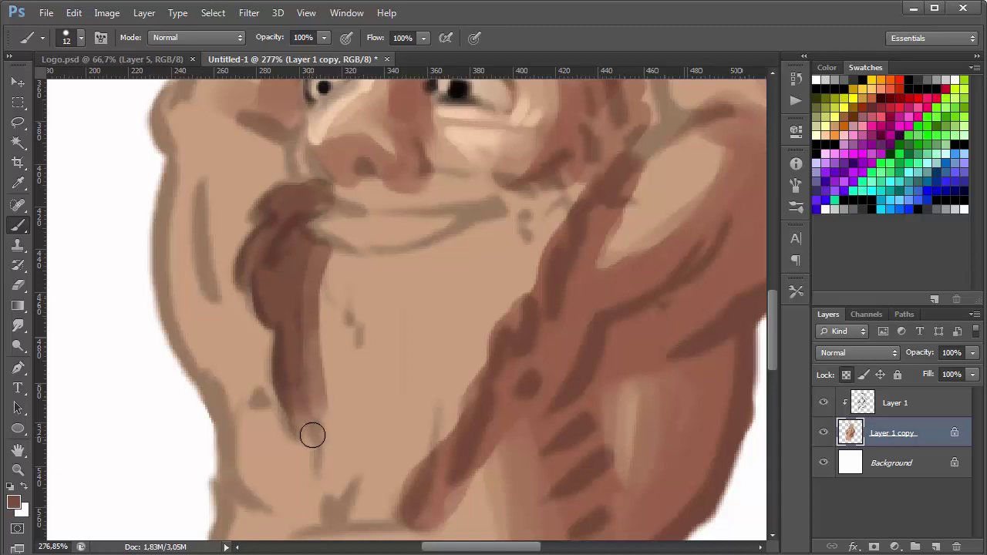
pyautogui.moveTo(313, 324); pyautogui.dragTo(316, 428)
pyautogui.moveTo(287, 207); pyautogui.dragTo(298, 458)
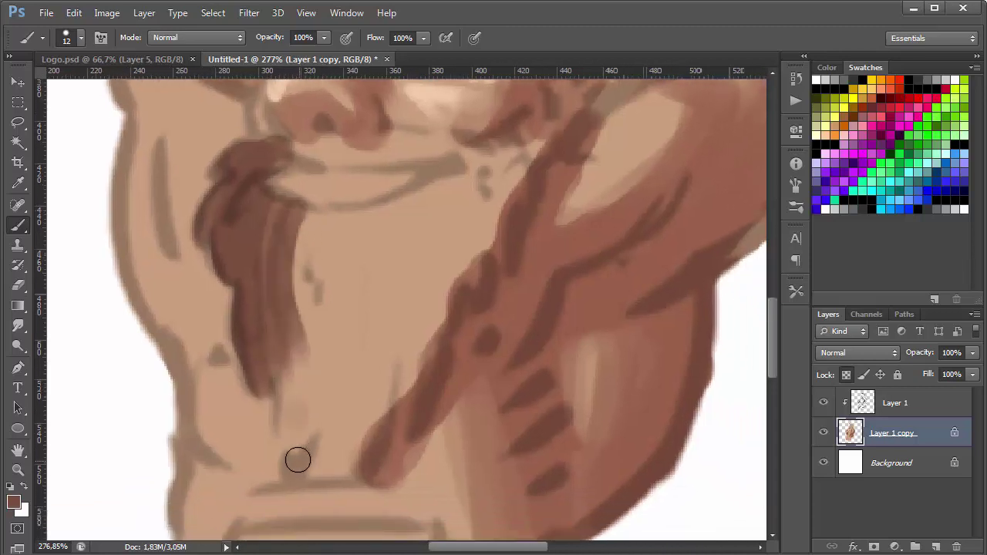
pyautogui.moveTo(291, 332); pyautogui.dragTo(293, 455)
pyautogui.moveTo(279, 347)
pyautogui.mouseDown()
pyautogui.moveTo(284, 430)
pyautogui.moveTo(305, 472)
pyautogui.mouseUp()
pyautogui.moveTo(297, 363); pyautogui.dragTo(309, 462)
pyautogui.moveTo(437, 297); pyautogui.dragTo(409, 366)
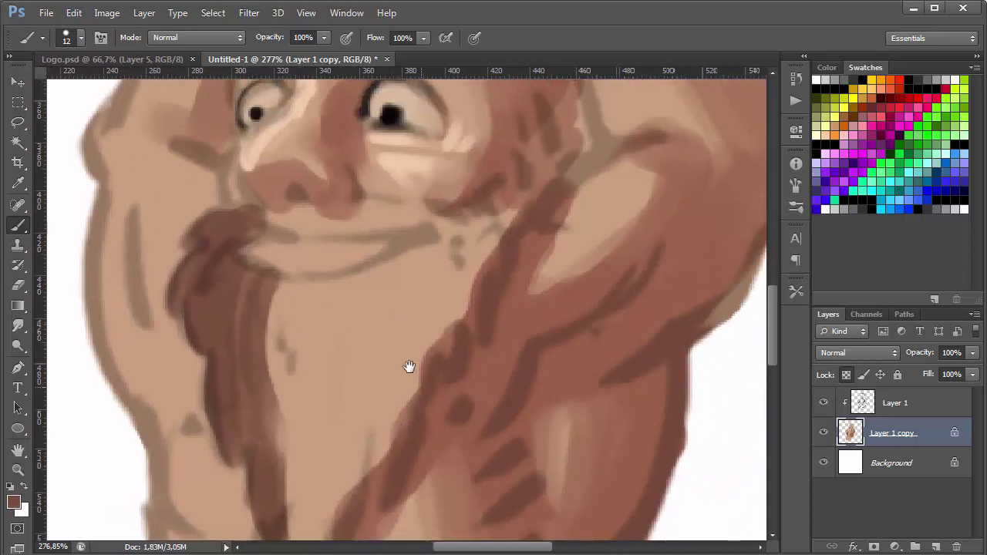
pyautogui.moveTo(289, 289); pyautogui.dragTo(280, 390)
pyautogui.moveTo(289, 312); pyautogui.dragTo(293, 479)
pyautogui.moveTo(306, 225)
pyautogui.mouseDown()
pyautogui.moveTo(316, 280)
pyautogui.moveTo(385, 264)
pyautogui.moveTo(447, 270)
pyautogui.moveTo(430, 274)
pyautogui.moveTo(484, 320)
pyautogui.mouseUp()
# With a smaller brush, extend the moustache right and add brown jaw and beard-edge strokes.
pyautogui.press('[')
pyautogui.moveTo(485, 266); pyautogui.dragTo(498, 351)
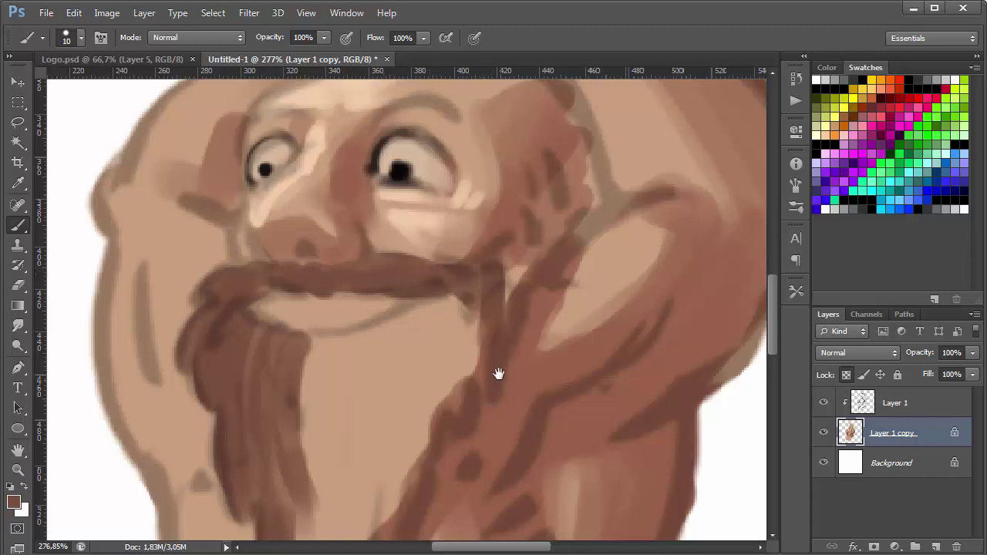
pyautogui.moveTo(503, 316); pyautogui.dragTo(488, 266)
pyautogui.moveTo(476, 216); pyautogui.dragTo(512, 203)
pyautogui.scroll(-1, 478, 224)
pyautogui.moveTo(443, 236)
pyautogui.mouseDown()
pyautogui.moveTo(348, 240)
pyautogui.moveTo(323, 426)
pyautogui.moveTo(307, 424)
pyautogui.moveTo(313, 509)
pyautogui.moveTo(319, 379)
pyautogui.moveTo(344, 271)
pyautogui.moveTo(391, 236)
pyautogui.moveTo(370, 443)
pyautogui.moveTo(388, 260)
pyautogui.moveTo(409, 287)
pyautogui.moveTo(425, 375)
pyautogui.moveTo(448, 323)
pyautogui.moveTo(440, 232)
pyautogui.moveTo(470, 265)
pyautogui.mouseUp()
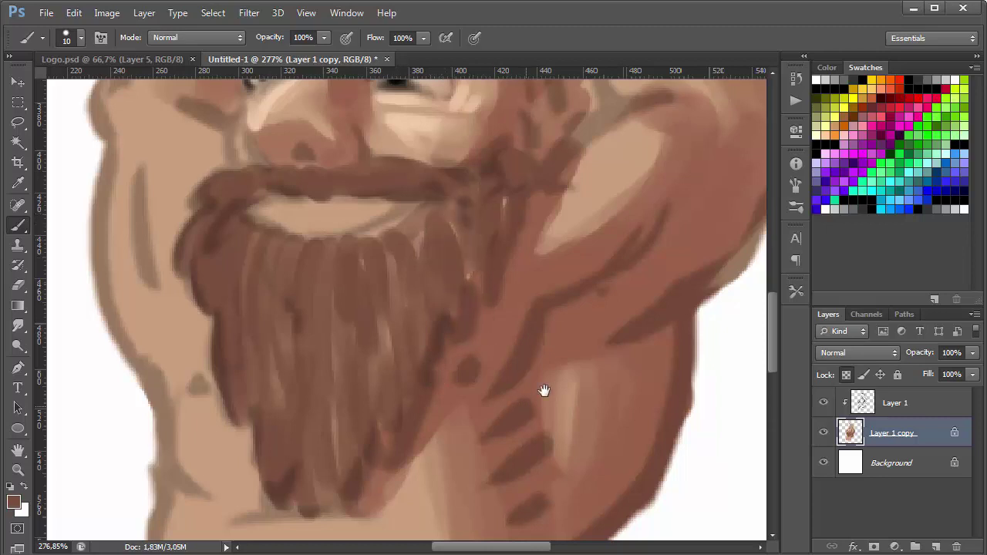
pyautogui.moveTo(621, 276); pyautogui.dragTo(577, 289)
# Zoom out and sample the beard's brown as the paint colour.
pyautogui.keyDown('alt'); pyautogui.click(580, 392); pyautogui.keyUp('alt')
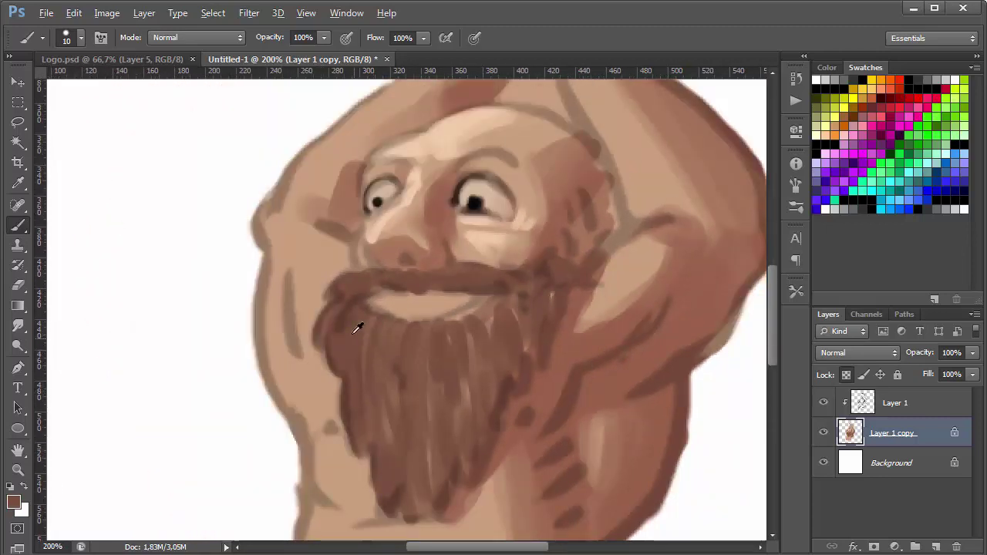
pyautogui.moveTo(357, 329)
pyautogui.mouseDown()
pyautogui.moveTo(373, 405)
pyautogui.moveTo(392, 424)
pyautogui.mouseUp()
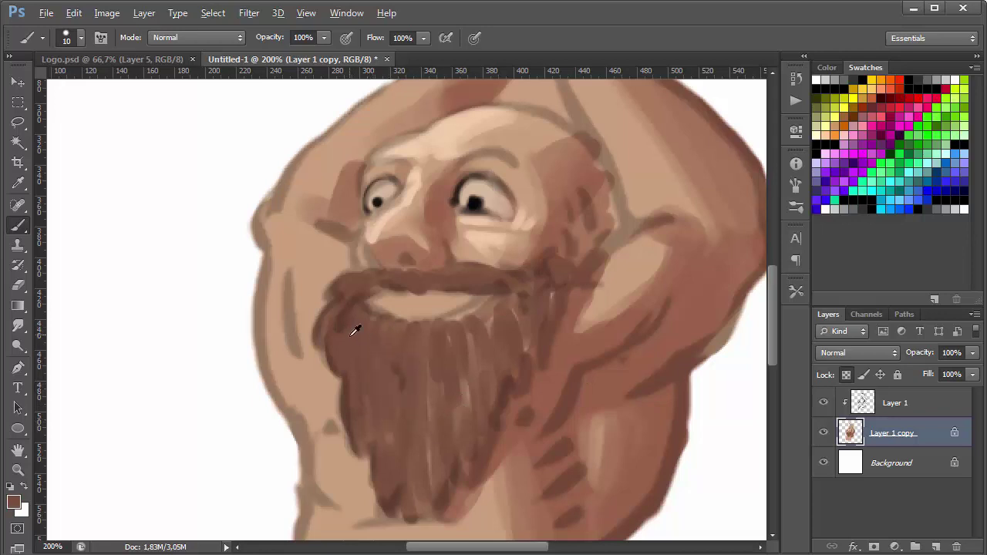
pyautogui.click(14, 500)
# Switch to warmer brown a25f40 and streak highlights on the beard's left side, then zoom out.
pyautogui.moveTo(753, 257); pyautogui.dragTo(749, 244)
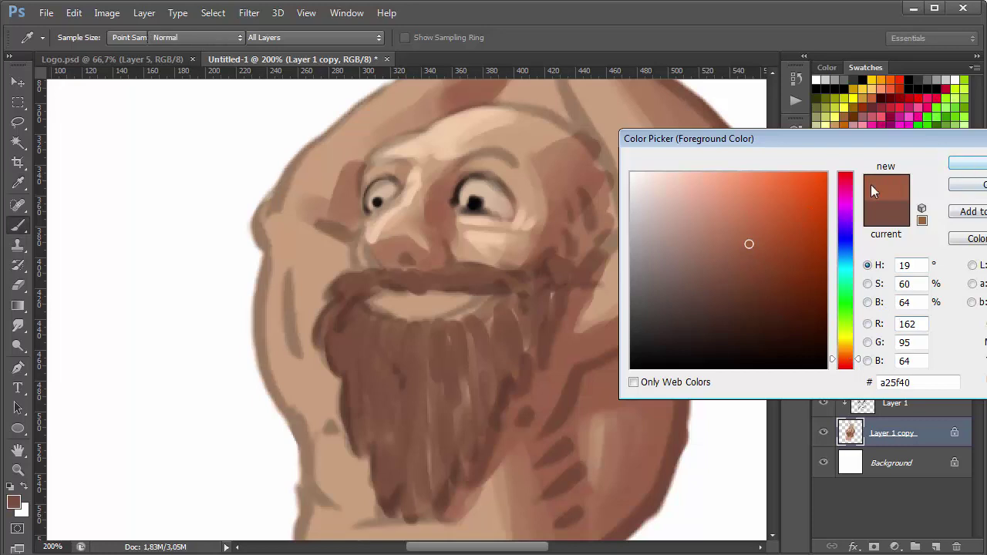
pyautogui.press('Return')
pyautogui.press('b')
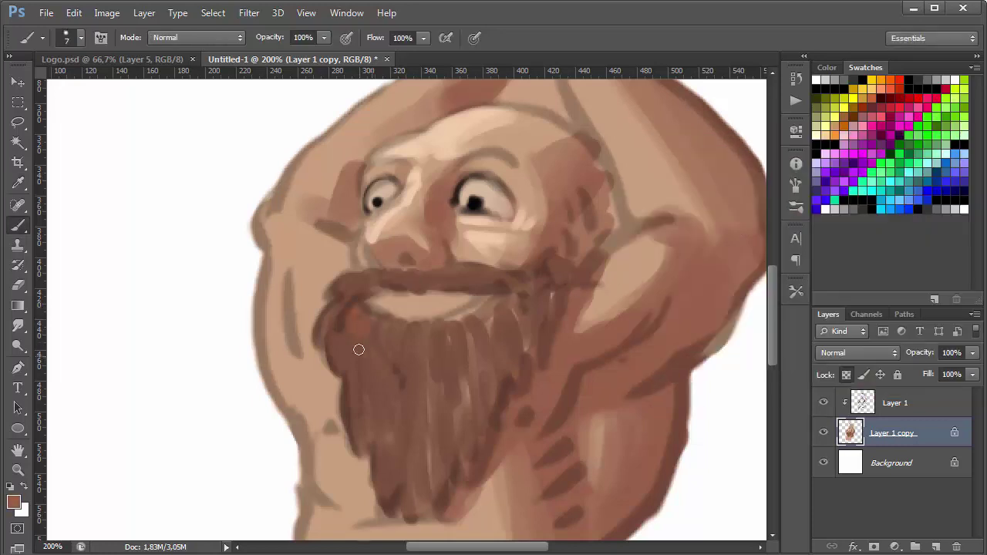
pyautogui.moveTo(359, 350); pyautogui.dragTo(355, 374)
pyautogui.moveTo(357, 286); pyautogui.dragTo(344, 313)
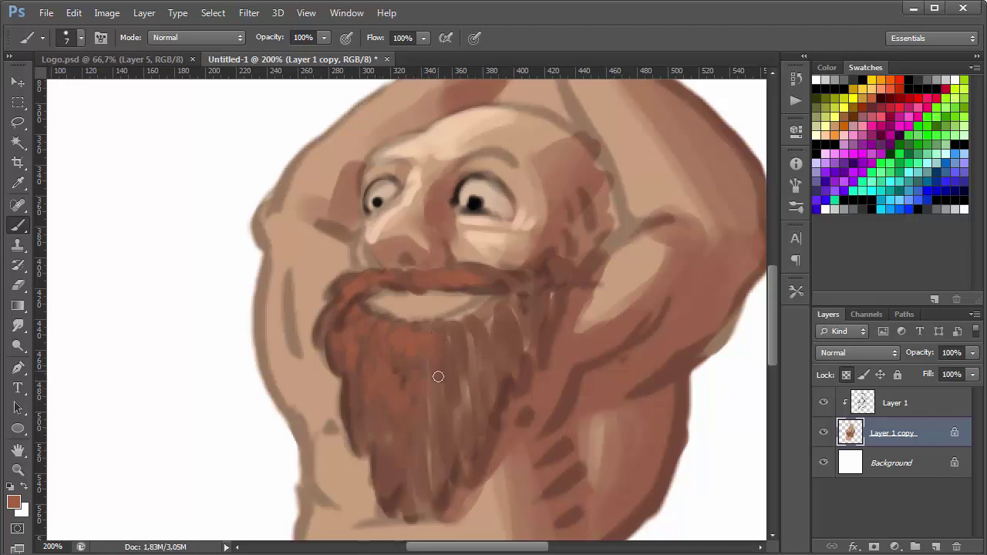
pyautogui.moveTo(542, 452); pyautogui.dragTo(591, 514)
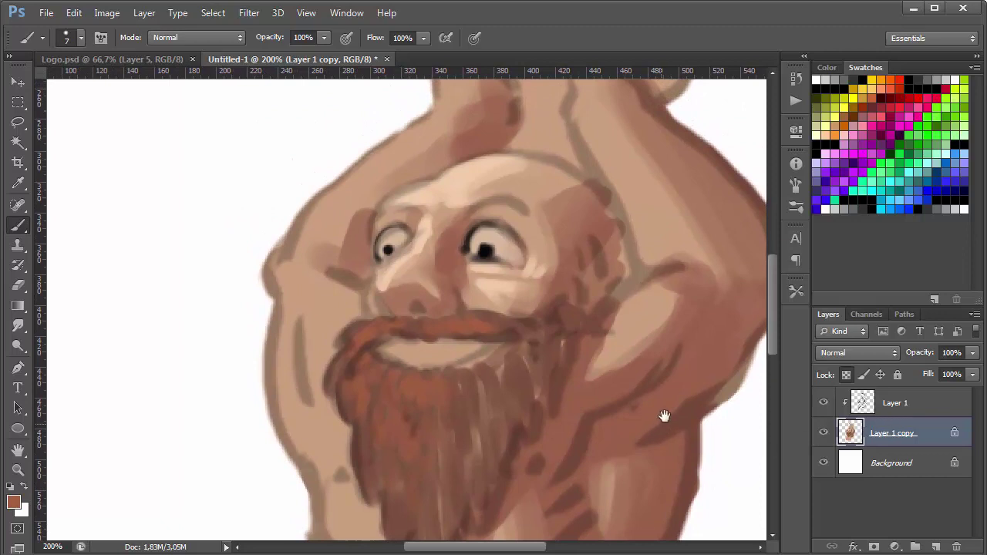
pyautogui.hotkey('ctrl', '-')
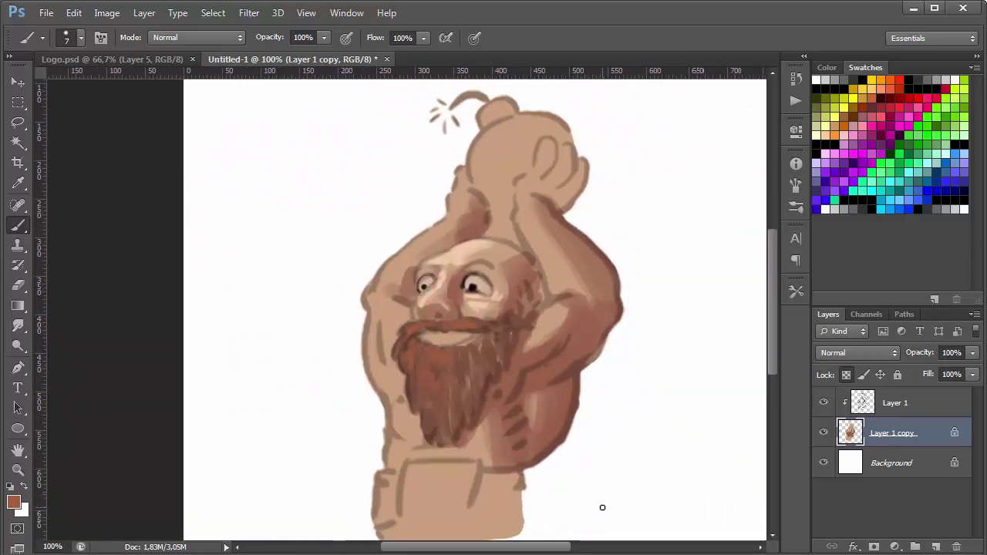
# Add a new Layer 2 clipped to Layer 1.
pyautogui.click(906, 403)
pyautogui.hotkey('ctrl', 'shift', 'n')
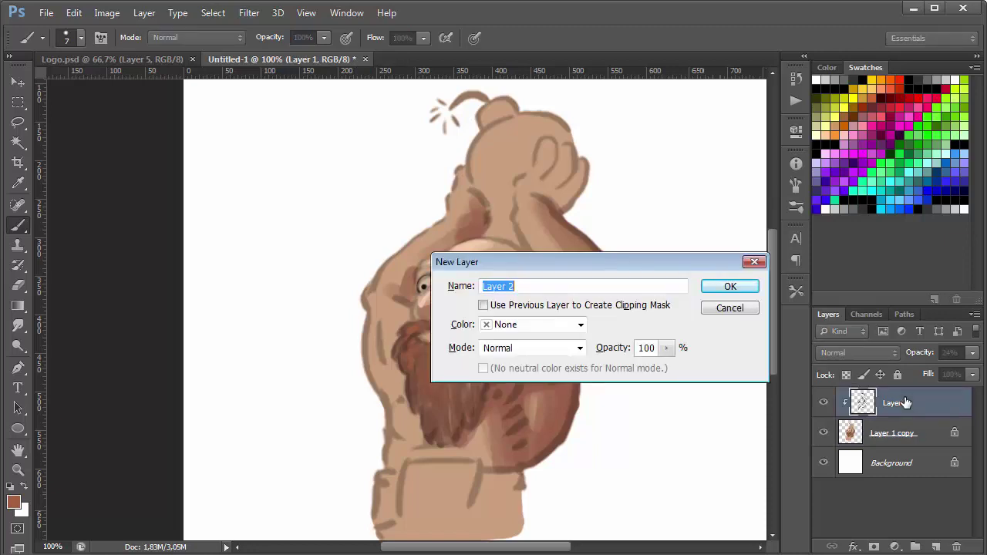
pyautogui.press('Return')
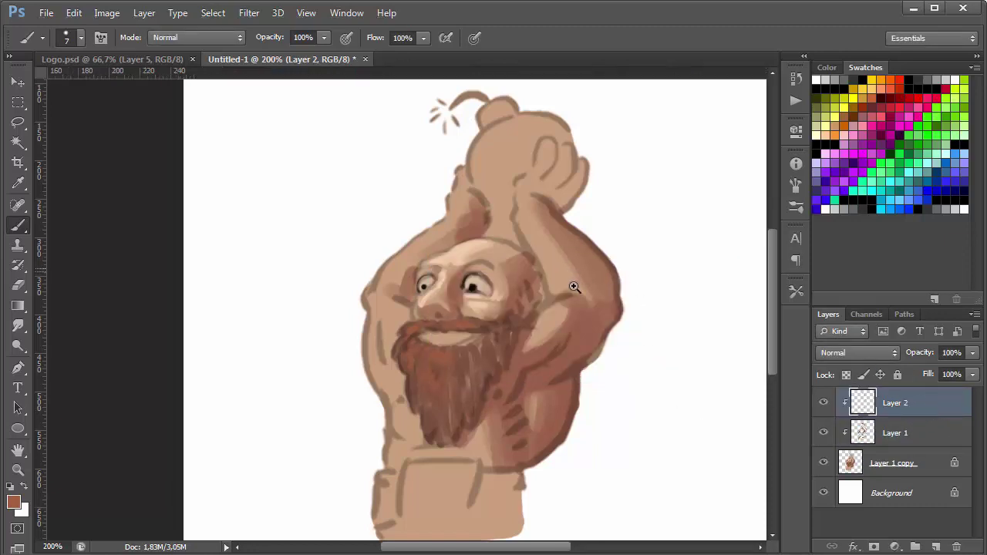
# Zoom in, sample a darker brown and paint creases on the fist's fingers and wrist.
pyautogui.hotkey('ctrl', '+')
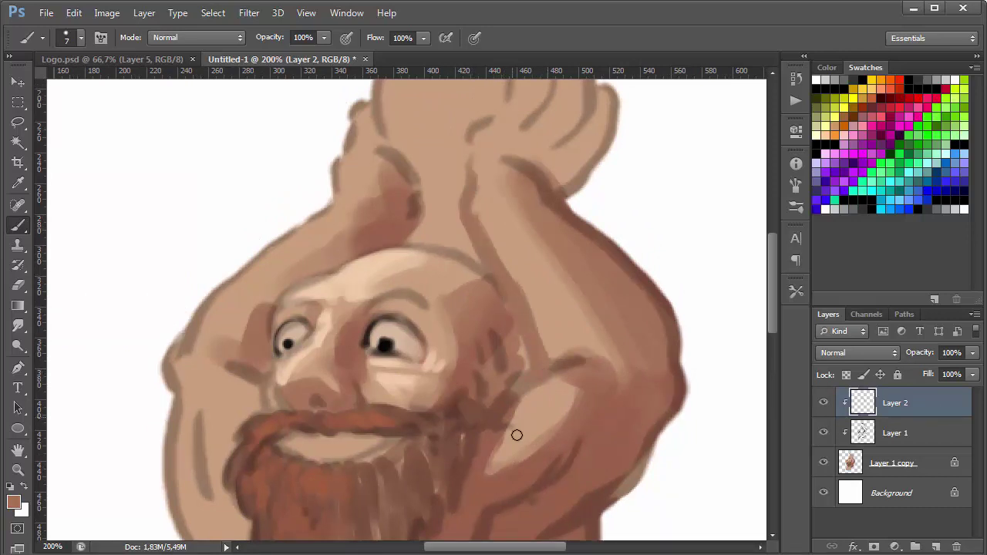
pyautogui.scroll(1, 579, 376)
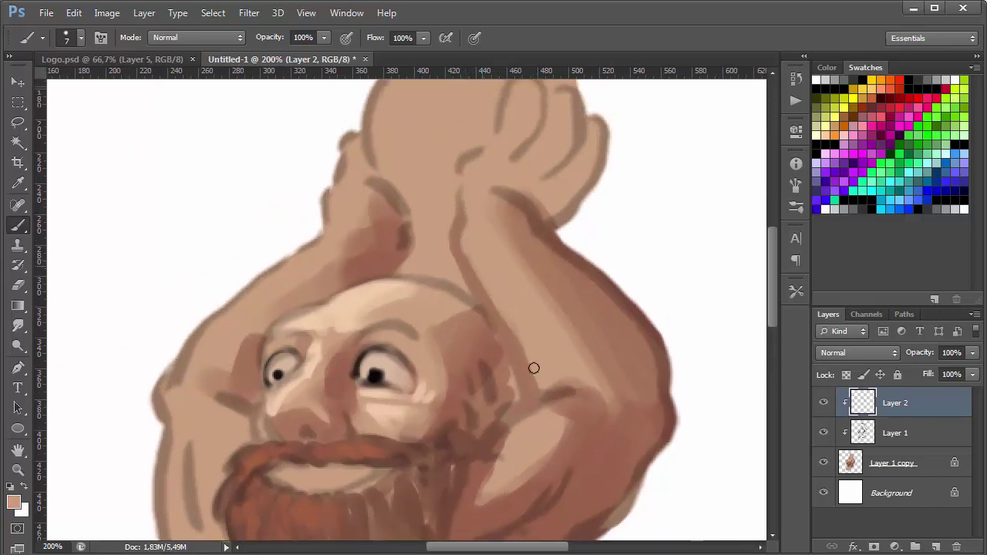
pyautogui.scroll(4, 500, 389)
pyautogui.keyDown('alt'); pyautogui.click(422, 364); pyautogui.keyUp('alt')
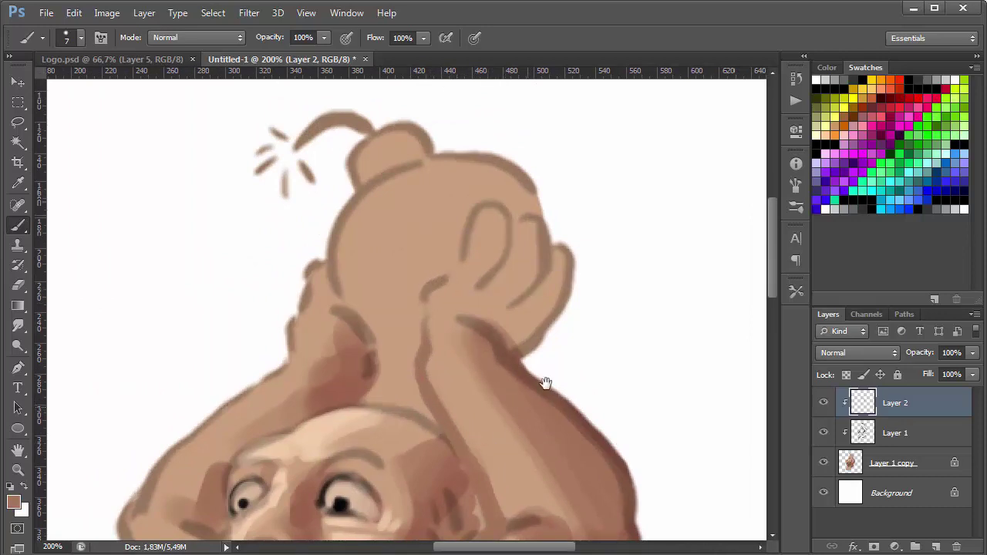
pyautogui.scroll(-2, 501, 216)
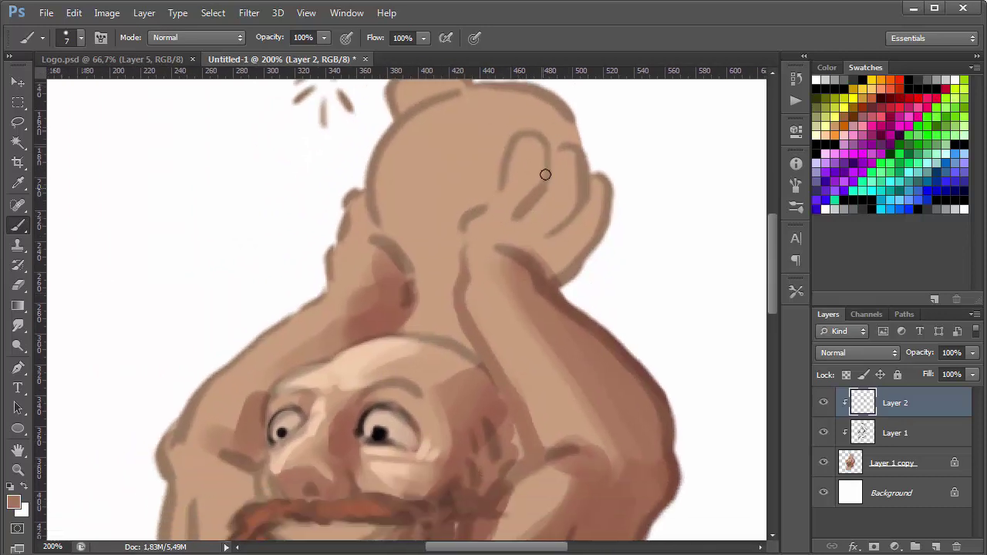
pyautogui.moveTo(538, 181)
pyautogui.mouseDown()
pyautogui.moveTo(529, 143)
pyautogui.moveTo(543, 165)
pyautogui.moveTo(533, 193)
pyautogui.moveTo(578, 196)
pyautogui.moveTo(560, 203)
pyautogui.moveTo(572, 203)
pyautogui.mouseUp()
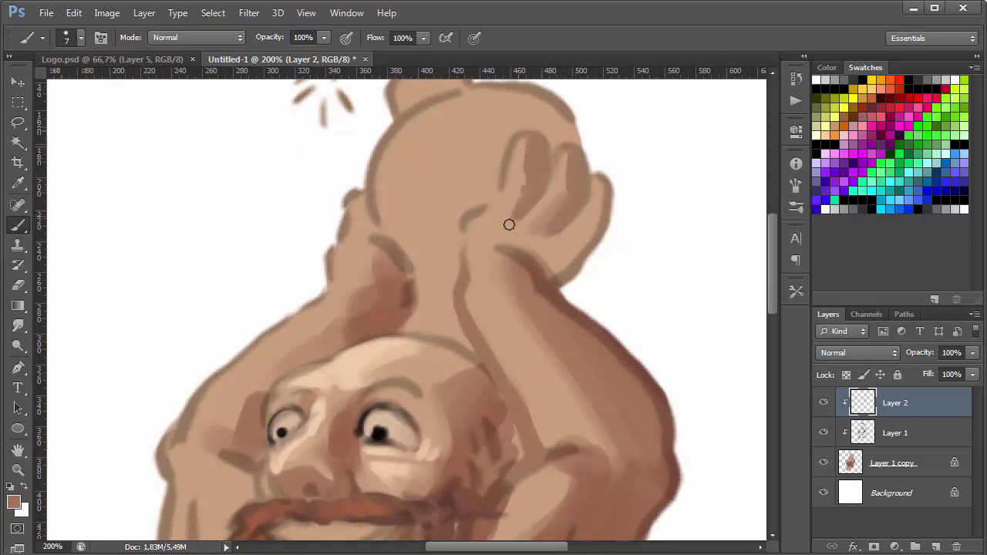
pyautogui.moveTo(509, 224)
pyautogui.mouseDown()
pyautogui.moveTo(536, 218)
pyautogui.moveTo(553, 245)
pyautogui.moveTo(599, 189)
pyautogui.moveTo(554, 256)
pyautogui.moveTo(585, 249)
pyautogui.moveTo(546, 227)
pyautogui.moveTo(524, 248)
pyautogui.mouseUp()
# Sample a light greyish pink and paint a rim light along the raised arm's outer edge.
pyautogui.keyDown('alt'); pyautogui.click(569, 242); pyautogui.keyUp('alt')
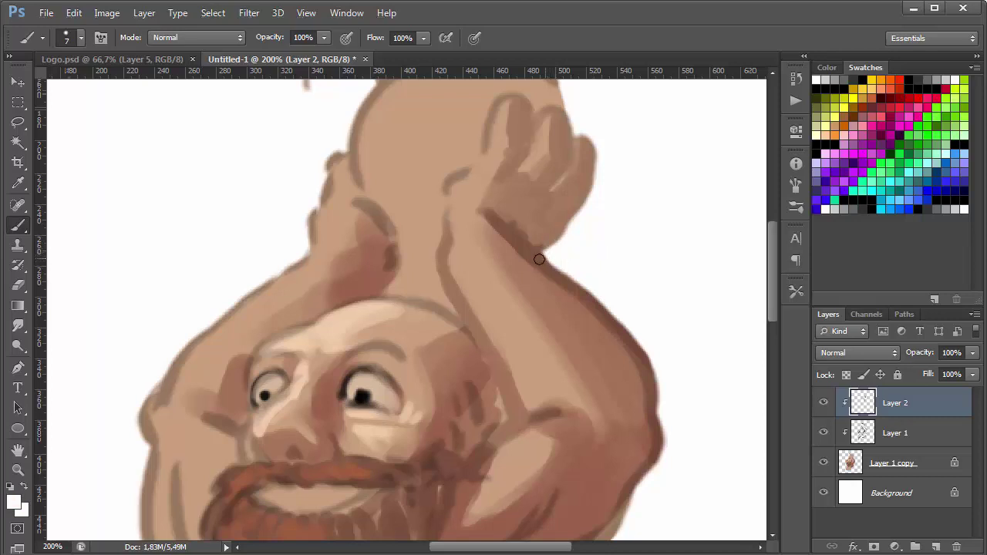
pyautogui.moveTo(570, 278)
pyautogui.mouseDown()
pyautogui.moveTo(520, 242)
pyautogui.moveTo(635, 366)
pyautogui.mouseUp()
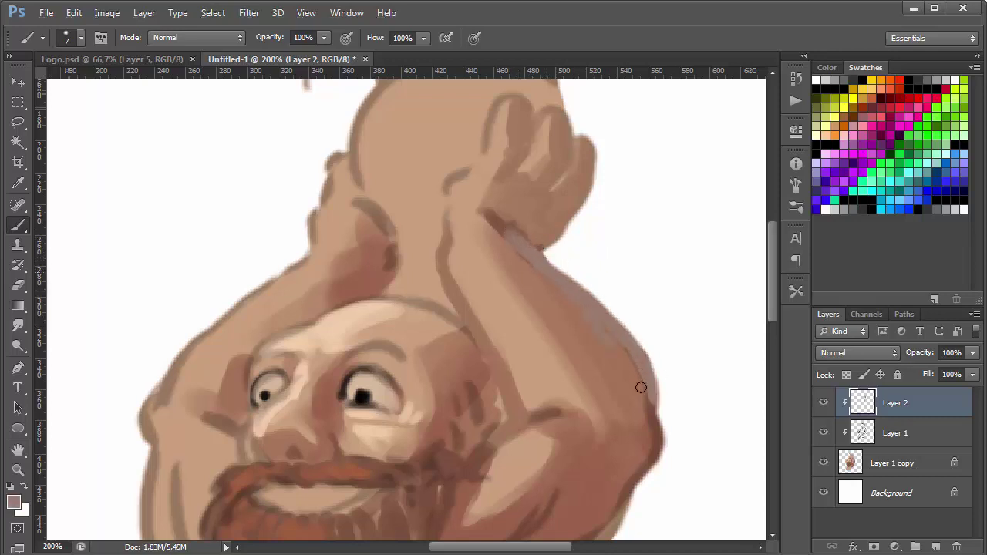
pyautogui.moveTo(622, 375)
pyautogui.mouseDown()
pyautogui.moveTo(650, 386)
pyautogui.moveTo(657, 431)
pyautogui.mouseUp()
pyautogui.keyDown('alt'); pyautogui.click(648, 271); pyautogui.keyUp('alt')
pyautogui.moveTo(608, 309); pyautogui.dragTo(606, 332)
pyautogui.keyDown('alt'); pyautogui.click(608, 321); pyautogui.keyUp('alt')
pyautogui.moveTo(563, 270); pyautogui.dragTo(637, 348)
pyautogui.moveTo(594, 297)
pyautogui.mouseDown()
pyautogui.moveTo(610, 362)
pyautogui.moveTo(646, 420)
pyautogui.moveTo(654, 378)
pyautogui.mouseUp()
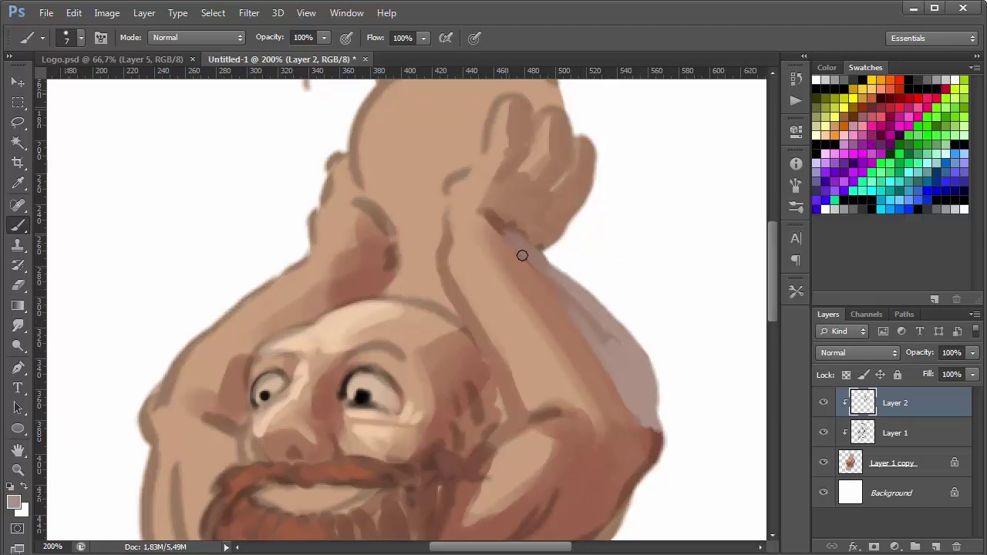
# Extend the light strokes along the forearm and wrist, changing brush size to 20 then 16.
pyautogui.moveTo(522, 255); pyautogui.dragTo(579, 308)
pyautogui.moveTo(494, 224); pyautogui.dragTo(540, 255)
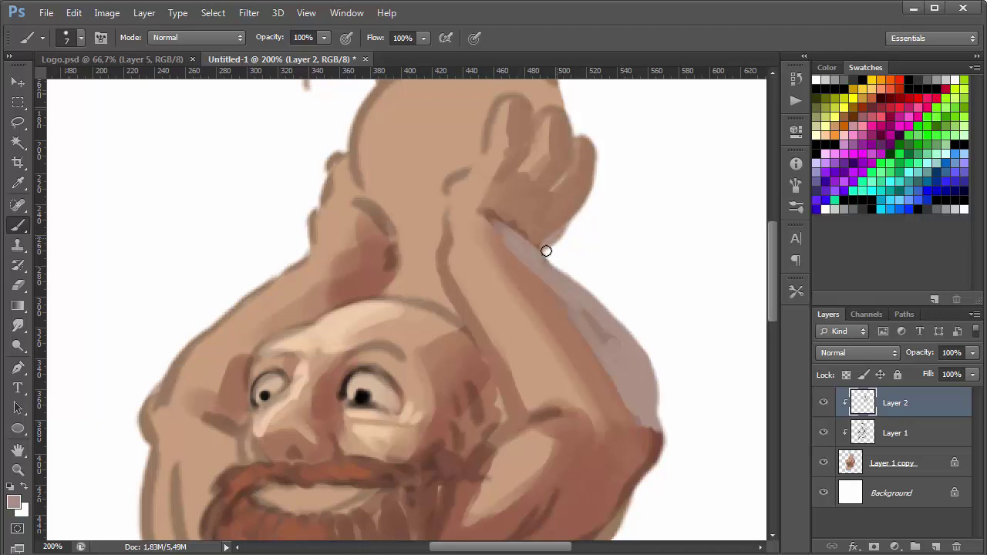
pyautogui.moveTo(657, 350); pyautogui.dragTo(625, 312)
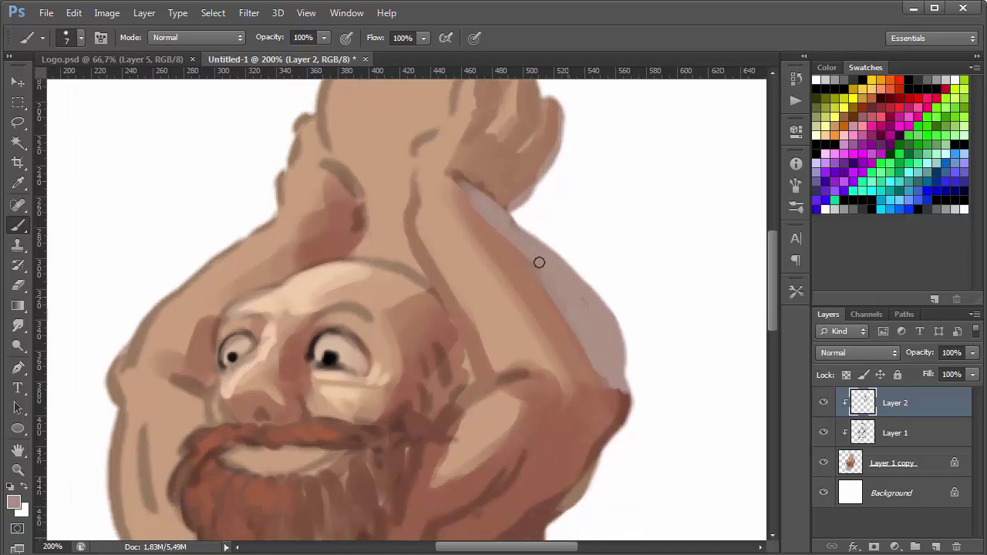
pyautogui.keyDown('alt'); pyautogui.rightClick(590, 326); pyautogui.keyUp('alt')
pyautogui.moveTo(489, 218); pyautogui.dragTo(593, 344)
pyautogui.keyDown('alt'); pyautogui.click(513, 255); pyautogui.keyUp('alt')
pyautogui.keyDown('alt'); pyautogui.rightClick(489, 213); pyautogui.keyUp('alt')
# Repaint the forearm edge in skin tone and lighten the arm beside the shoulder with a 14 brush.
pyautogui.moveTo(489, 213); pyautogui.dragTo(584, 359)
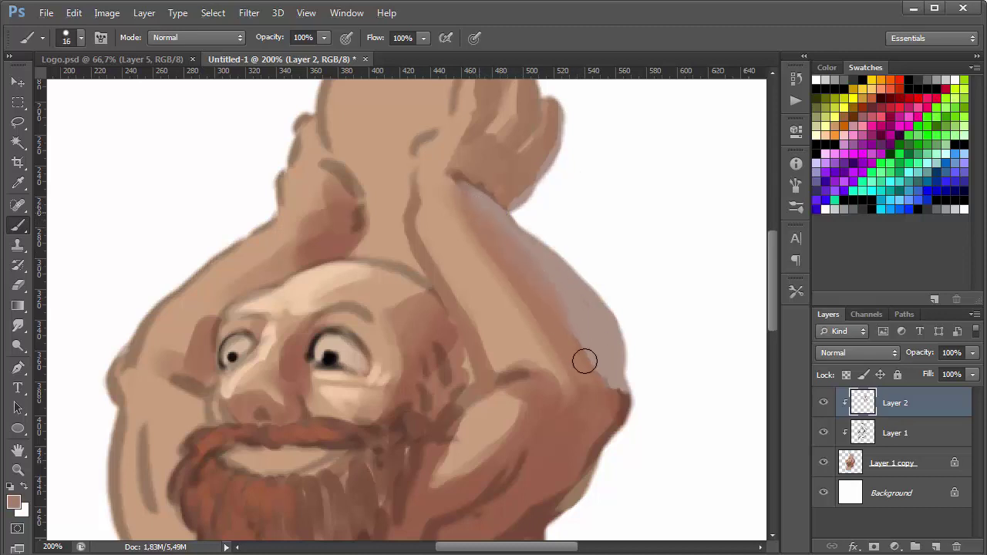
pyautogui.moveTo(622, 324); pyautogui.dragTo(628, 233)
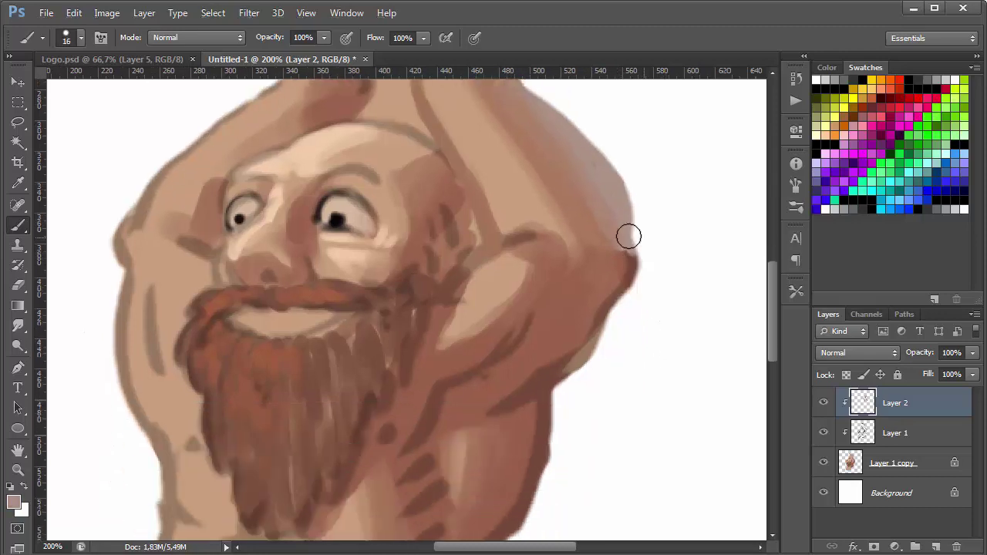
pyautogui.keyDown('alt'); pyautogui.rightClick(633, 282); pyautogui.keyUp('alt')
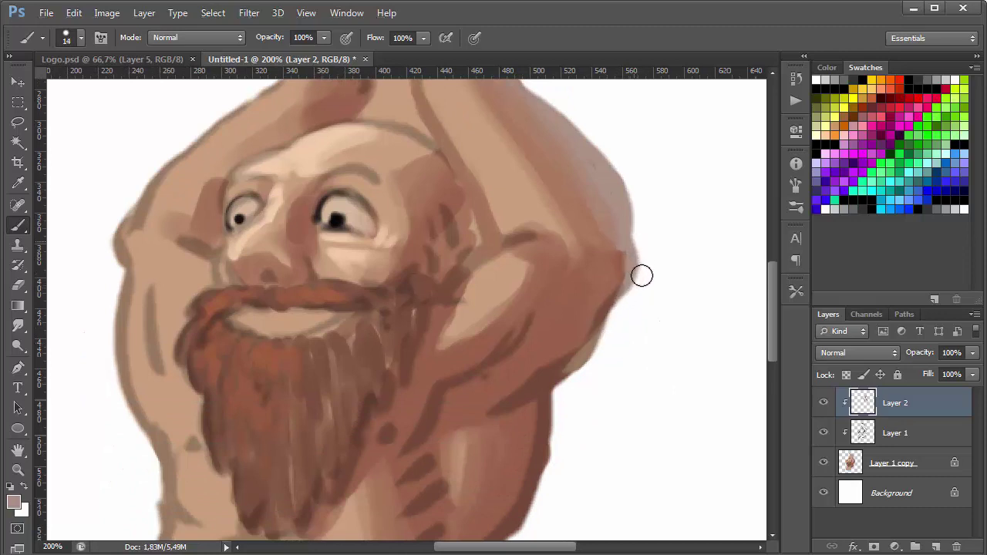
pyautogui.moveTo(641, 273); pyautogui.dragTo(598, 334)
# Sample a darker skin colour and shade the forearm edge and neck in brown.
pyautogui.keyDown('alt'); pyautogui.click(545, 369); pyautogui.keyUp('alt')
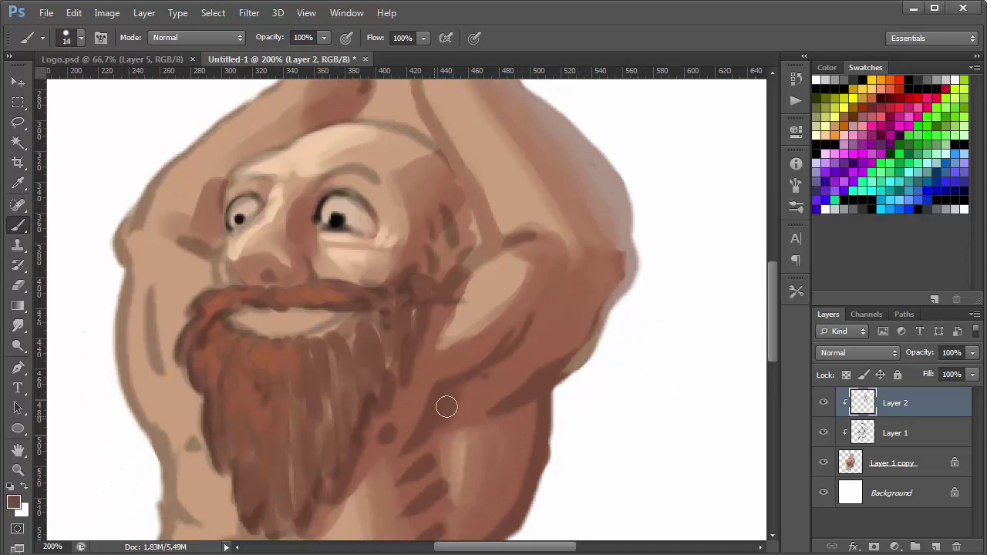
pyautogui.moveTo(445, 408); pyautogui.dragTo(536, 319)
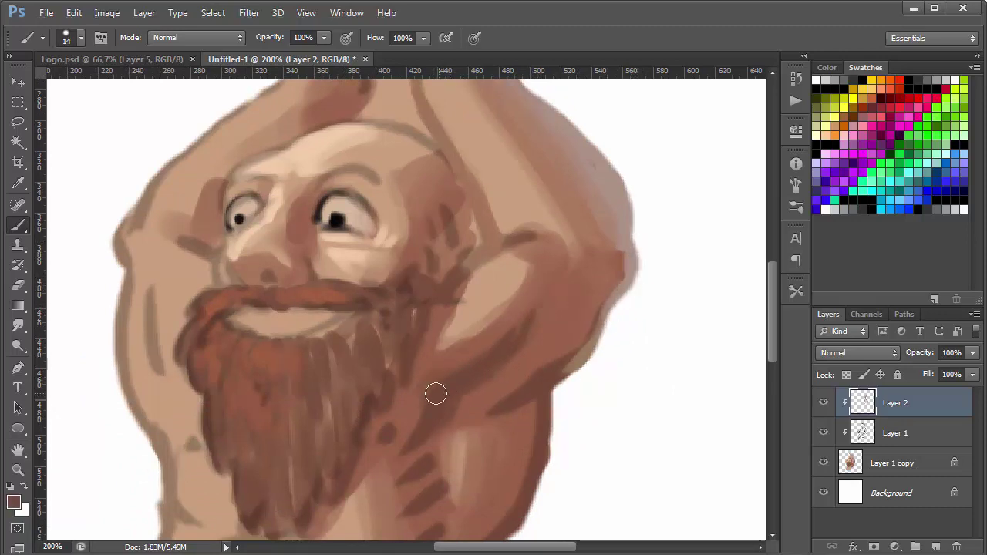
pyautogui.moveTo(437, 392)
pyautogui.mouseDown()
pyautogui.moveTo(522, 341)
pyautogui.moveTo(466, 413)
pyautogui.moveTo(545, 363)
pyautogui.mouseUp()
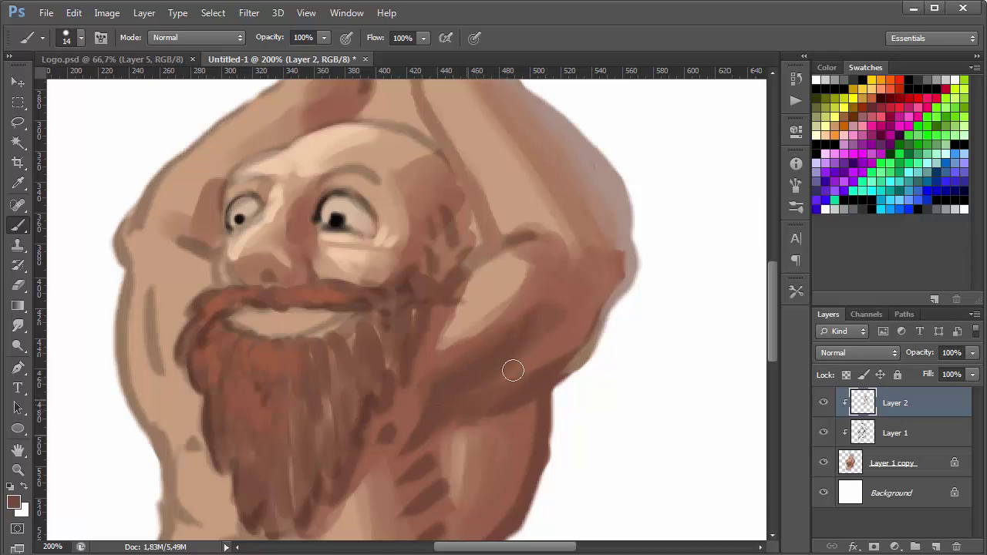
pyautogui.moveTo(595, 314); pyautogui.dragTo(558, 360)
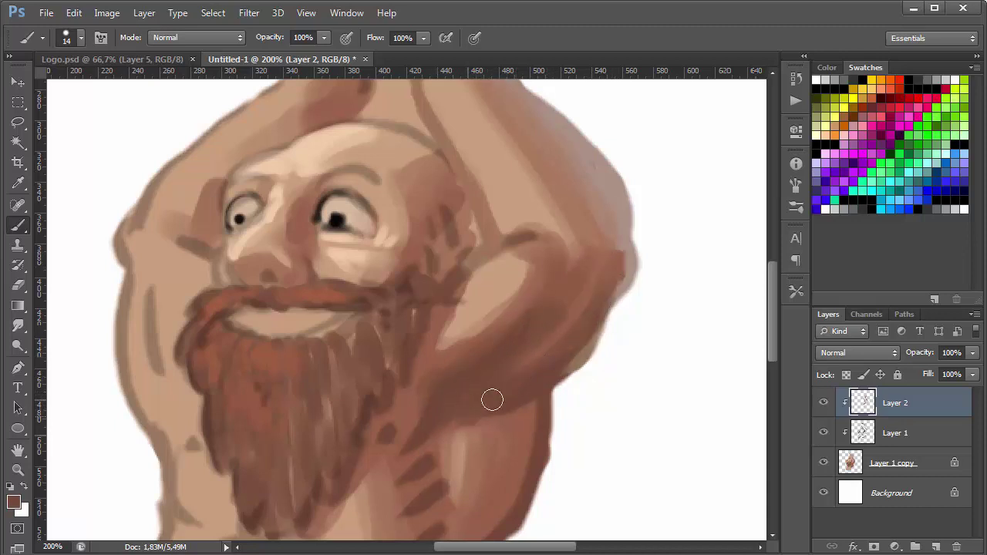
pyautogui.scroll(-2, 494, 362)
pyautogui.scroll(-3, 463, 316)
pyautogui.moveTo(418, 299)
pyautogui.mouseDown()
pyautogui.moveTo(443, 388)
pyautogui.moveTo(412, 416)
pyautogui.moveTo(437, 397)
pyautogui.moveTo(440, 423)
pyautogui.moveTo(450, 293)
pyautogui.moveTo(465, 302)
pyautogui.mouseUp()
pyautogui.moveTo(593, 339); pyautogui.dragTo(596, 439)
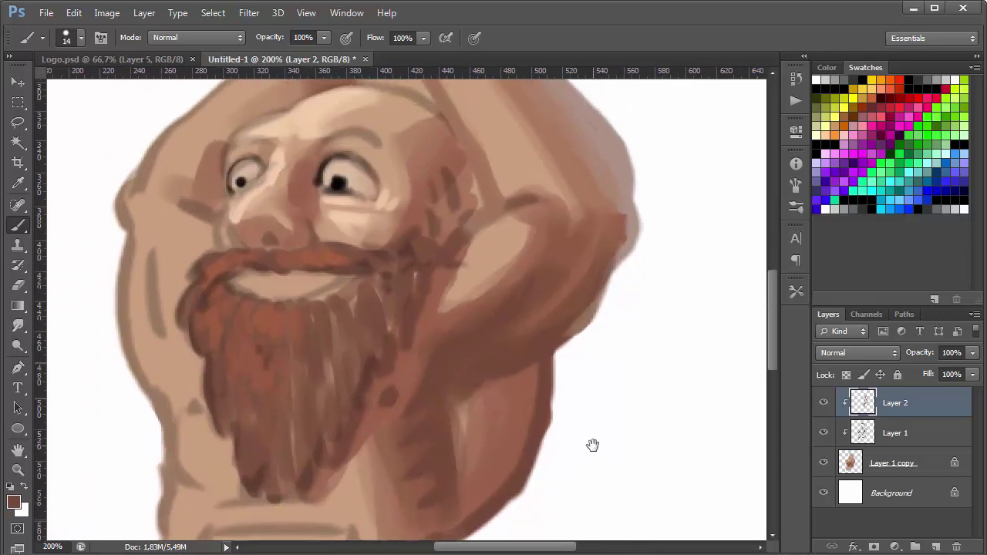
pyautogui.moveTo(598, 321); pyautogui.dragTo(689, 381)
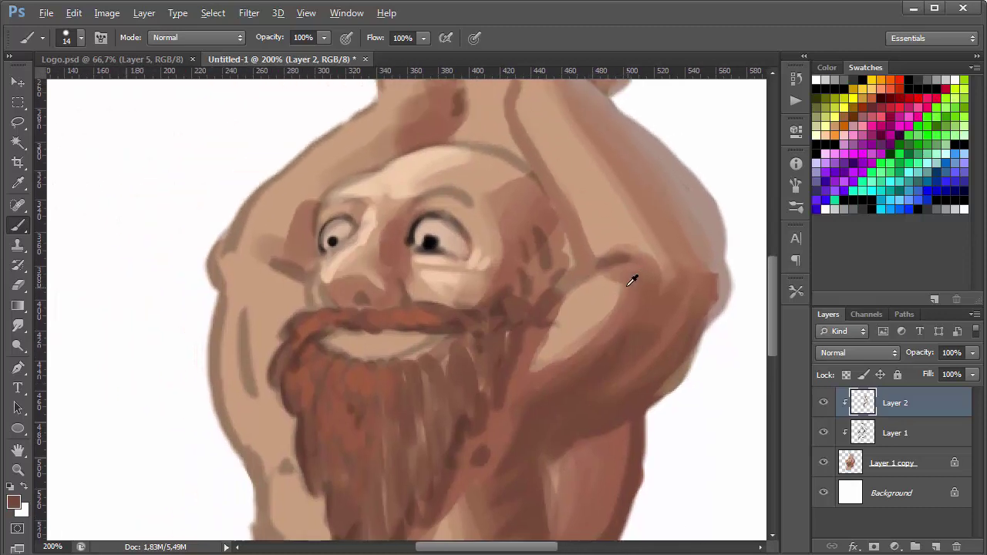
# Outline the raised arm in dark brown with an 11 px brush, then soften it with skin tone.
pyautogui.keyDown('alt'); pyautogui.rightClick(557, 297); pyautogui.keyUp('alt')
pyautogui.moveTo(555, 305); pyautogui.dragTo(594, 262)
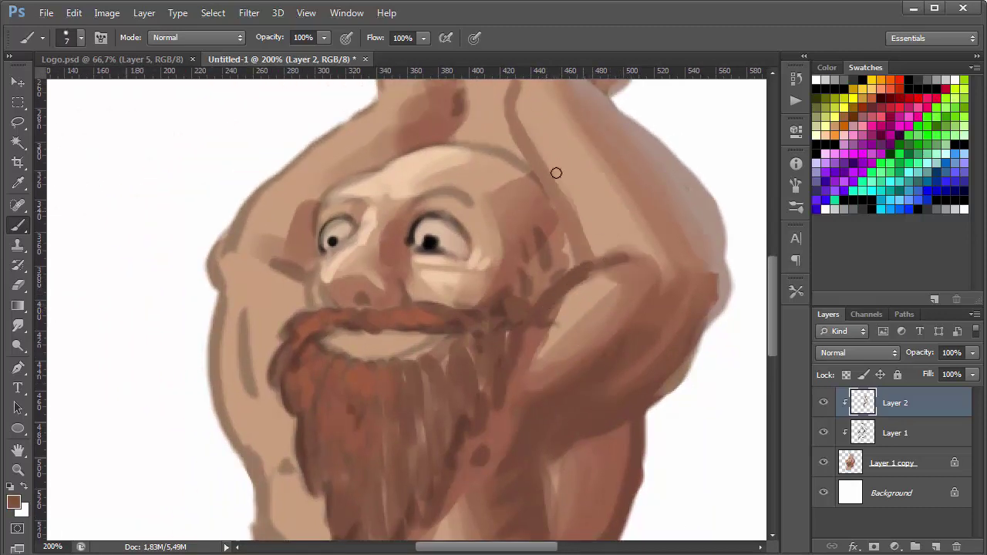
pyautogui.moveTo(533, 127)
pyautogui.mouseDown()
pyautogui.moveTo(516, 167)
pyautogui.moveTo(528, 225)
pyautogui.mouseUp()
pyautogui.moveTo(509, 189); pyautogui.dragTo(572, 302)
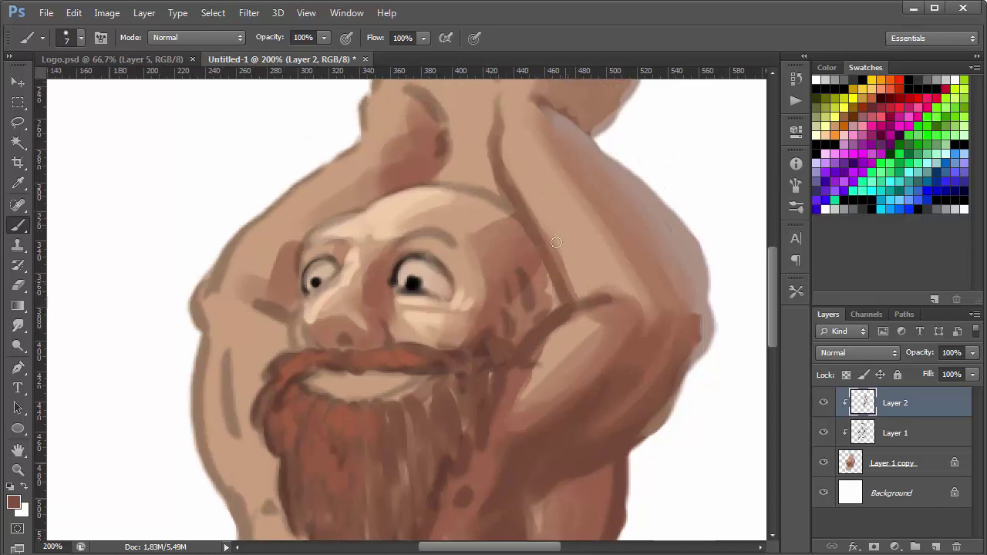
pyautogui.keyDown('alt'); pyautogui.rightClick(516, 164); pyautogui.keyUp('alt')
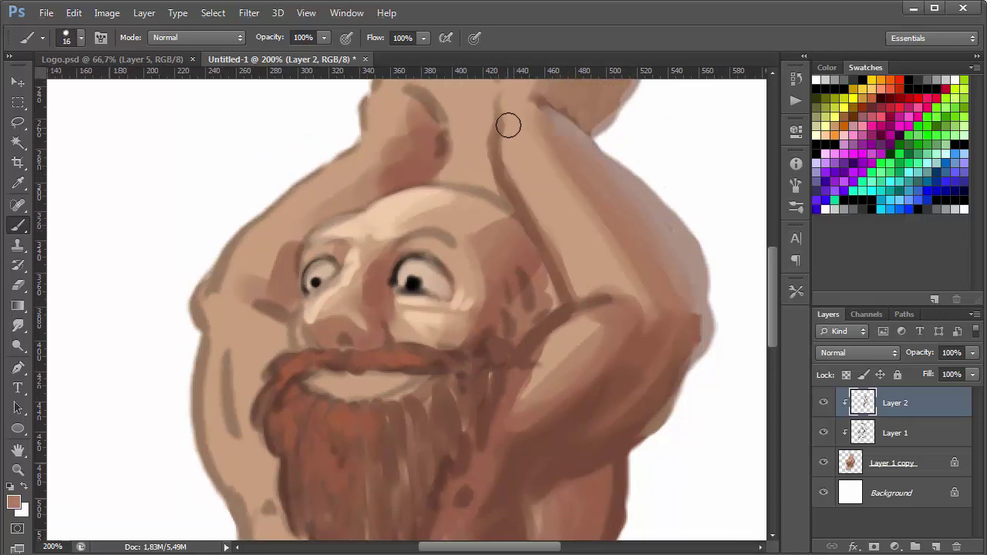
pyautogui.moveTo(507, 125); pyautogui.dragTo(524, 183)
pyautogui.moveTo(533, 216)
pyautogui.mouseDown()
pyautogui.moveTo(575, 300)
pyautogui.moveTo(578, 290)
pyautogui.mouseUp()
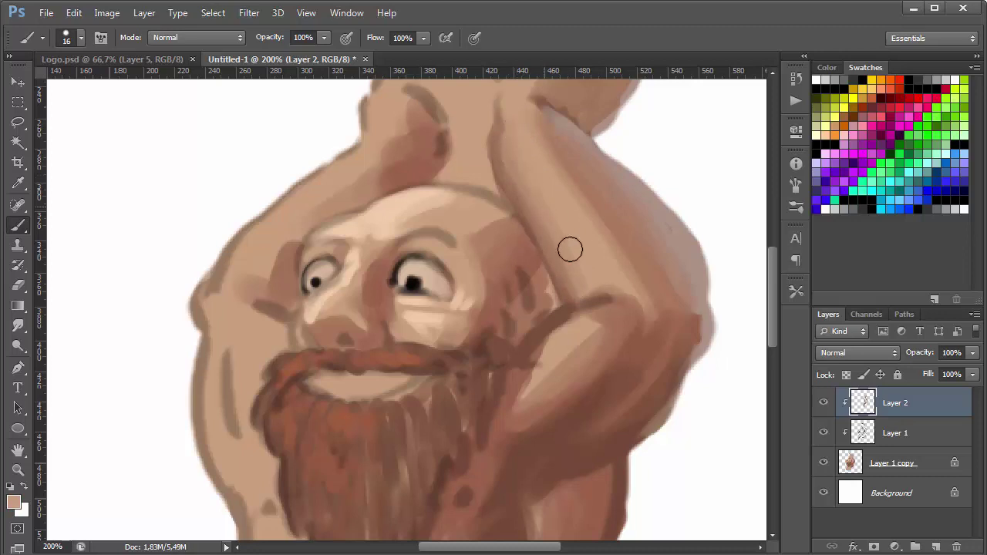
pyautogui.moveTo(527, 182)
pyautogui.mouseDown()
pyautogui.moveTo(584, 286)
pyautogui.moveTo(583, 266)
pyautogui.mouseUp()
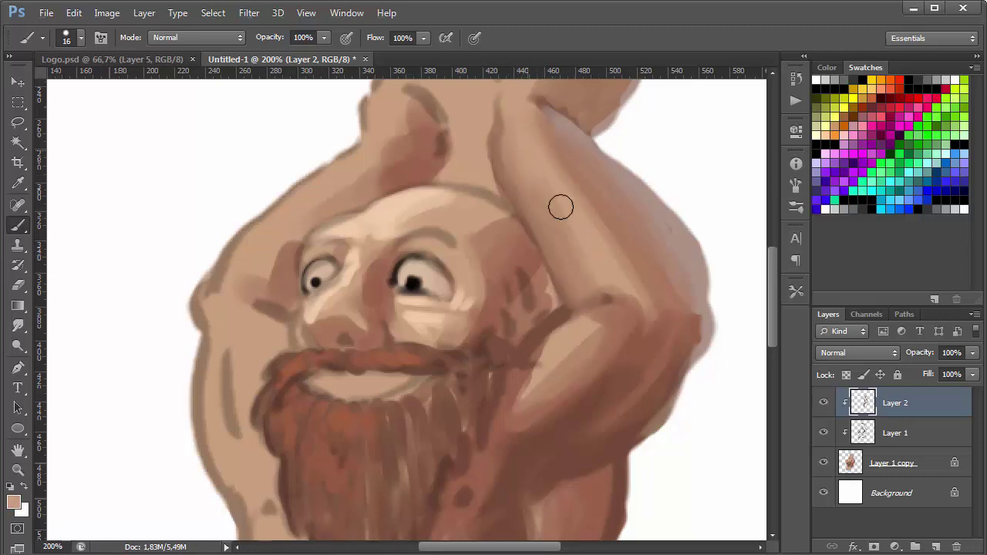
# Draw a dark reddish-brown elbow outline and lighten and smooth the area below it.
pyautogui.keyDown('alt'); pyautogui.click(562, 315); pyautogui.keyUp('alt')
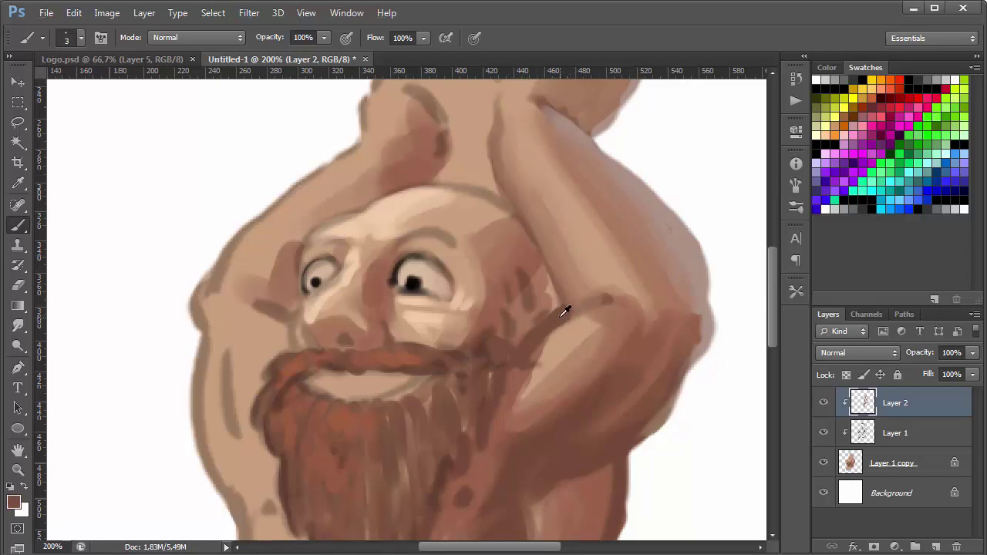
pyautogui.moveTo(567, 307); pyautogui.dragTo(621, 297)
pyautogui.keyDown('alt'); pyautogui.click(594, 320); pyautogui.keyUp('alt')
pyautogui.moveTo(579, 331)
pyautogui.mouseDown()
pyautogui.moveTo(614, 309)
pyautogui.moveTo(584, 309)
pyautogui.moveTo(600, 314)
pyautogui.moveTo(569, 348)
pyautogui.mouseUp()
pyautogui.keyDown('alt'); pyautogui.click(569, 319); pyautogui.keyUp('alt')
pyautogui.keyDown('alt'); pyautogui.click(600, 314); pyautogui.keyUp('alt')
pyautogui.keyDown('alt'); pyautogui.click(569, 348); pyautogui.keyUp('alt')
pyautogui.moveTo(587, 305)
pyautogui.mouseDown()
pyautogui.moveTo(614, 313)
pyautogui.moveTo(568, 349)
pyautogui.mouseUp()
pyautogui.keyDown('alt'); pyautogui.click(614, 313); pyautogui.keyUp('alt')
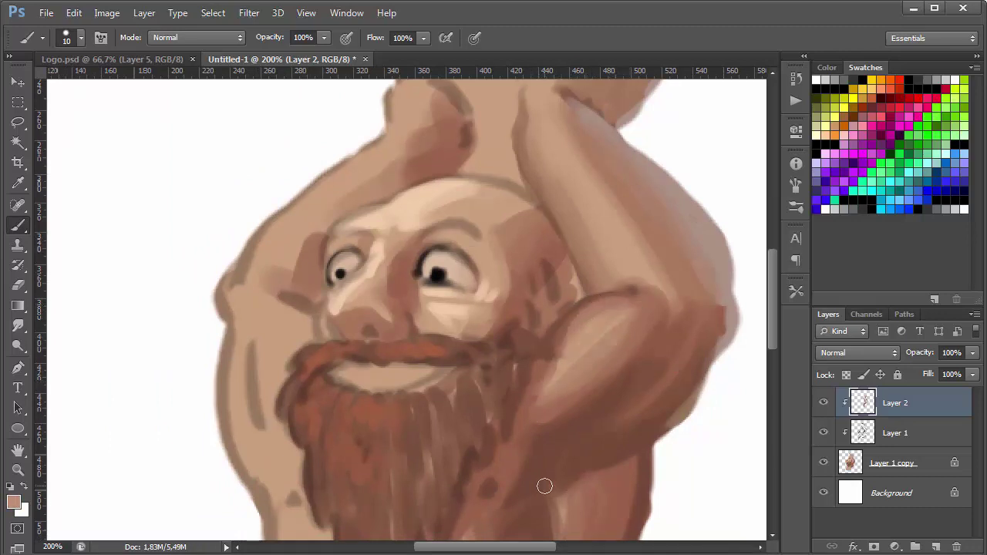
# Widen the shadow beside the left eye and highlight the left cheek and temple in peach.
pyautogui.moveTo(593, 357); pyautogui.dragTo(609, 277)
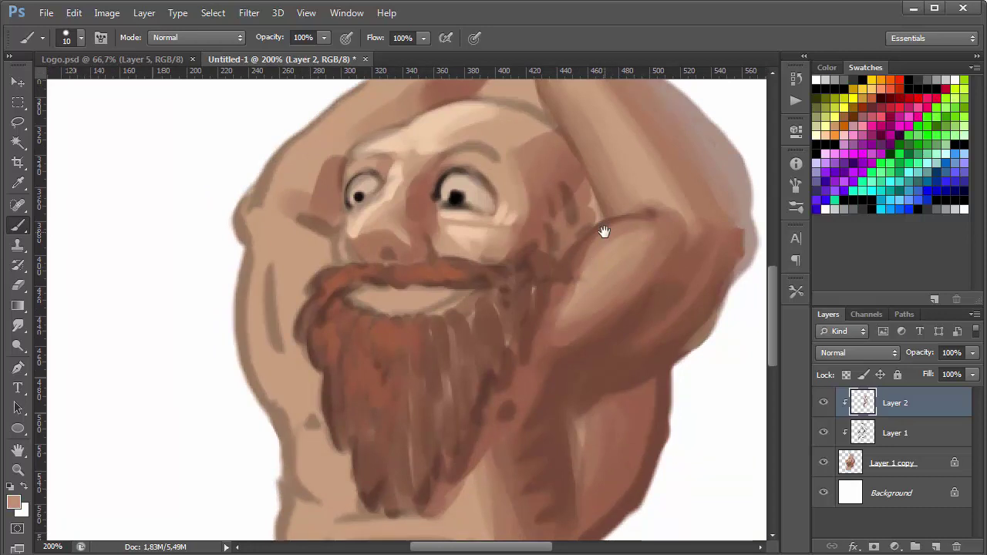
pyautogui.moveTo(605, 231); pyautogui.dragTo(646, 285)
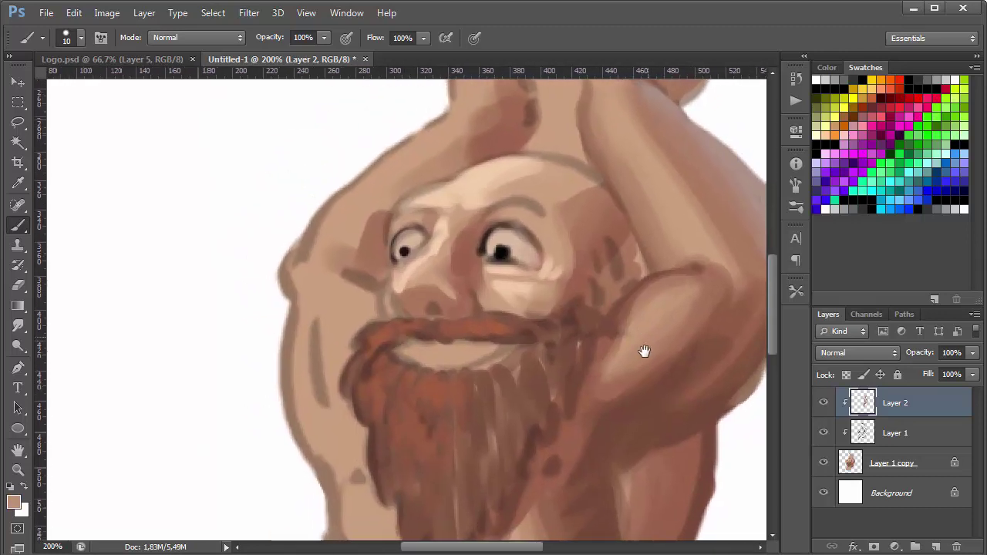
pyautogui.keyDown('alt'); pyautogui.click(393, 258); pyautogui.keyUp('alt')
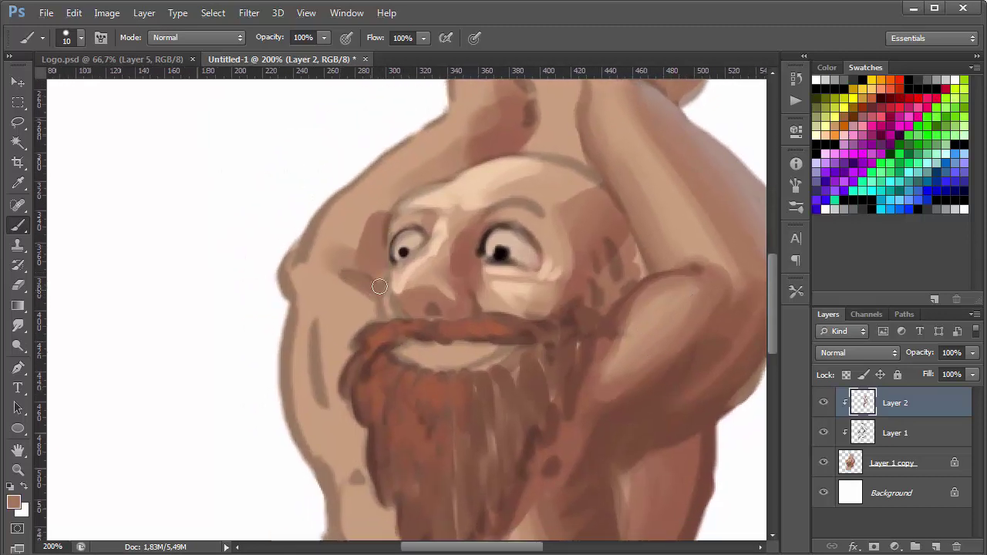
pyautogui.moveTo(349, 266)
pyautogui.mouseDown()
pyautogui.moveTo(366, 229)
pyautogui.moveTo(355, 253)
pyautogui.mouseUp()
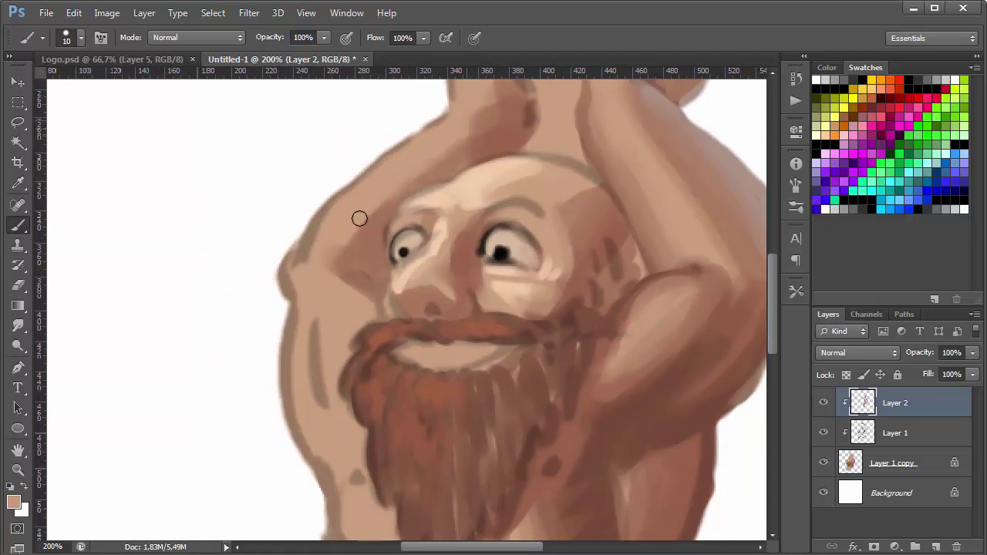
pyautogui.keyDown('alt'); pyautogui.click(487, 173); pyautogui.keyUp('alt')
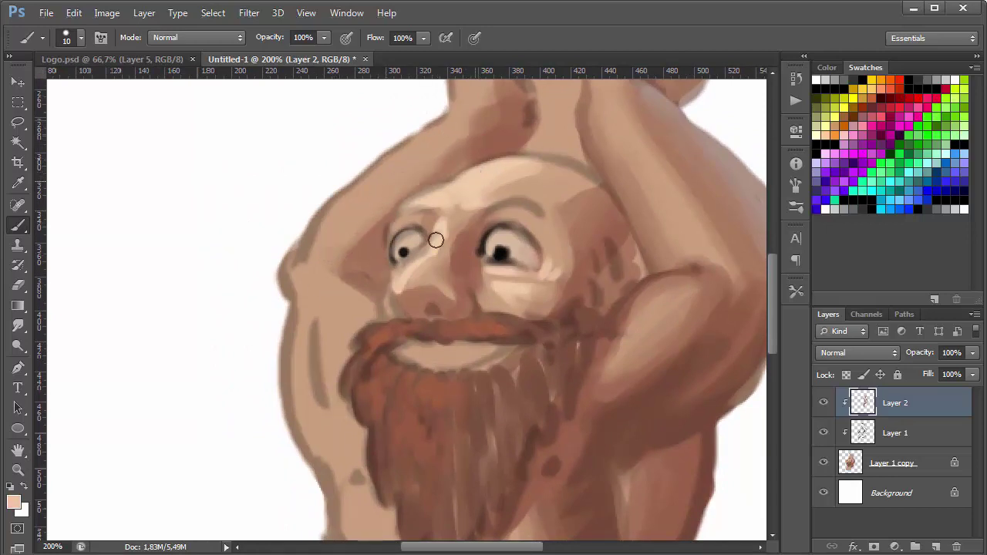
pyautogui.moveTo(295, 269)
pyautogui.mouseDown()
pyautogui.moveTo(298, 291)
pyautogui.moveTo(303, 236)
pyautogui.moveTo(419, 135)
pyautogui.moveTo(313, 254)
pyautogui.moveTo(368, 174)
pyautogui.moveTo(287, 261)
pyautogui.moveTo(308, 388)
pyautogui.moveTo(316, 306)
pyautogui.moveTo(319, 334)
pyautogui.moveTo(334, 296)
pyautogui.moveTo(338, 327)
pyautogui.moveTo(331, 298)
pyautogui.moveTo(352, 306)
pyautogui.moveTo(335, 366)
pyautogui.moveTo(359, 452)
pyautogui.moveTo(344, 303)
pyautogui.mouseUp()
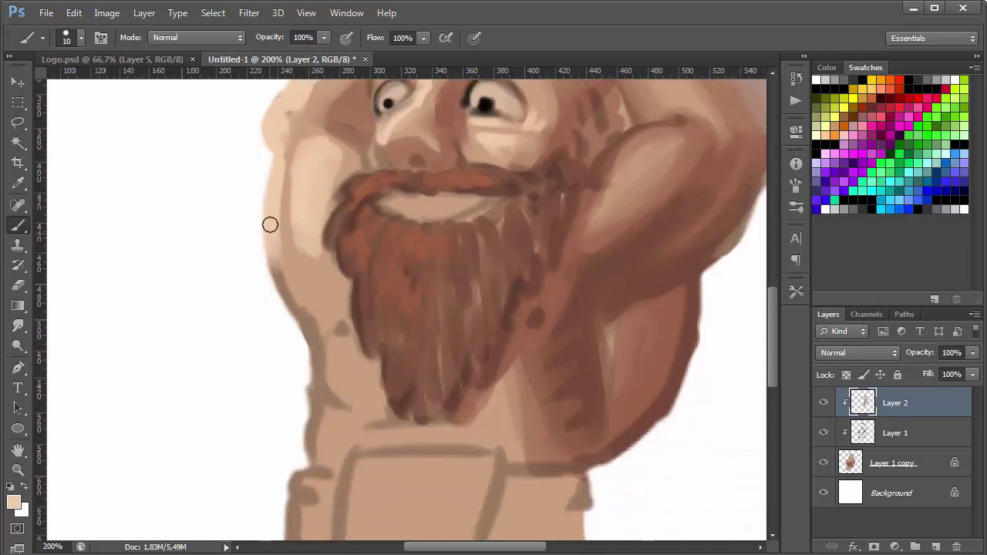
# Extend light peach strokes down the left cheek and jaw.
pyautogui.moveTo(270, 223)
pyautogui.mouseDown()
pyautogui.moveTo(294, 310)
pyautogui.moveTo(322, 307)
pyautogui.moveTo(337, 401)
pyautogui.moveTo(325, 374)
pyautogui.moveTo(329, 343)
pyautogui.mouseUp()
pyautogui.moveTo(324, 280)
pyautogui.mouseDown()
pyautogui.moveTo(324, 271)
pyautogui.moveTo(311, 335)
pyautogui.moveTo(313, 455)
pyautogui.mouseUp()
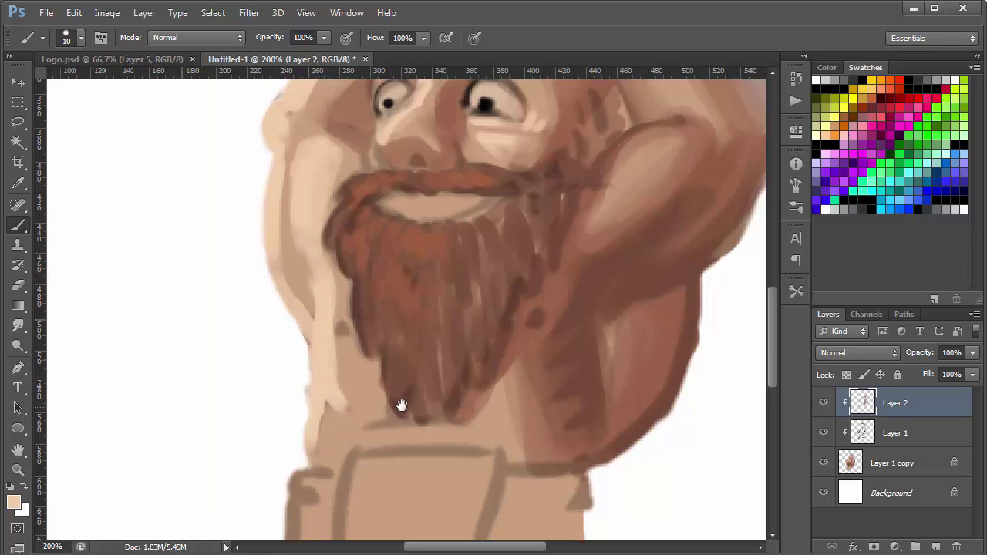
pyautogui.moveTo(402, 406); pyautogui.dragTo(385, 367)
# Cover the peach jaw strip with darker tan, dab a brown spot left of the beard, and zoom out.
pyautogui.keyDown('alt'); pyautogui.click(317, 388); pyautogui.keyUp('alt')
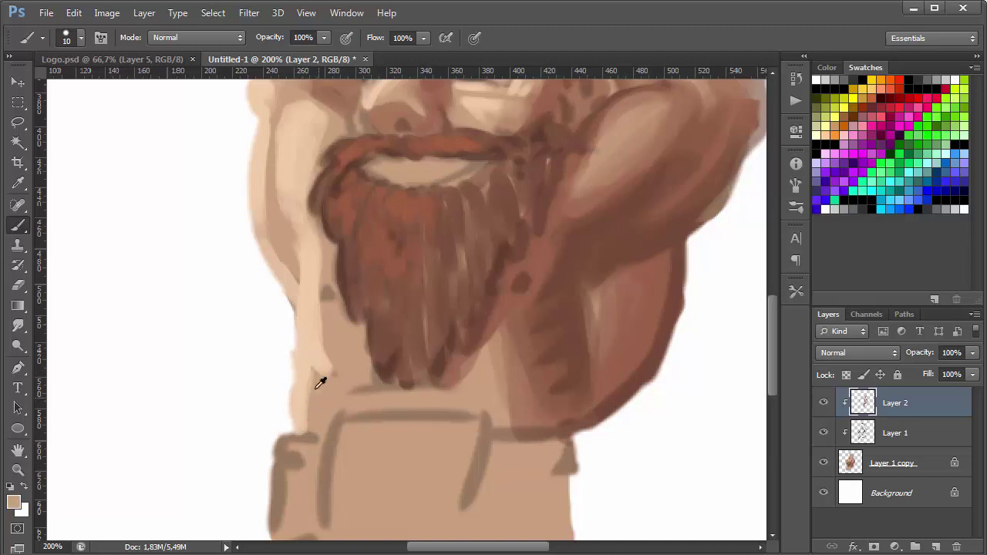
pyautogui.moveTo(315, 388); pyautogui.dragTo(313, 379)
pyautogui.moveTo(324, 297)
pyautogui.mouseDown()
pyautogui.moveTo(342, 381)
pyautogui.moveTo(347, 343)
pyautogui.mouseUp()
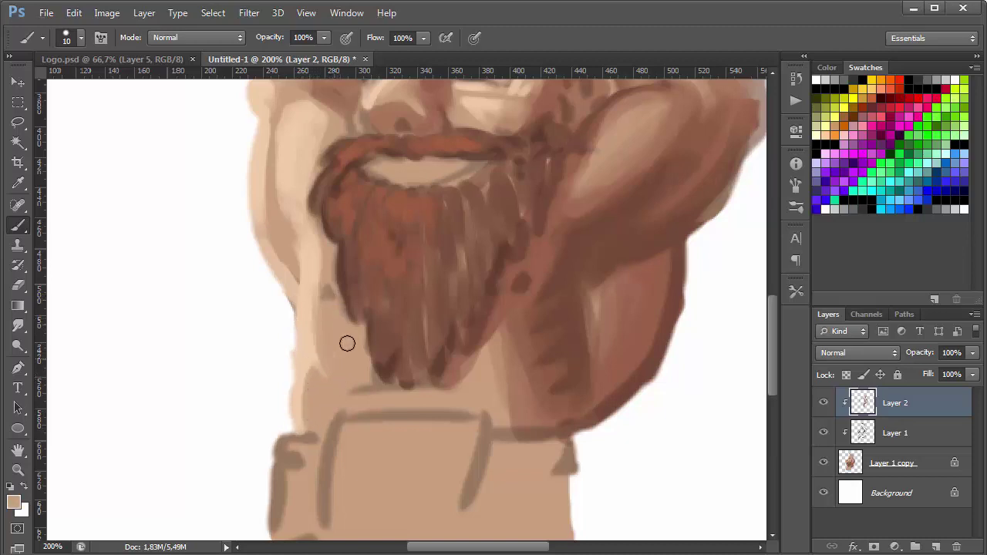
pyautogui.keyDown('alt'); pyautogui.click(590, 209); pyautogui.keyUp('alt')
pyautogui.click(325, 296)
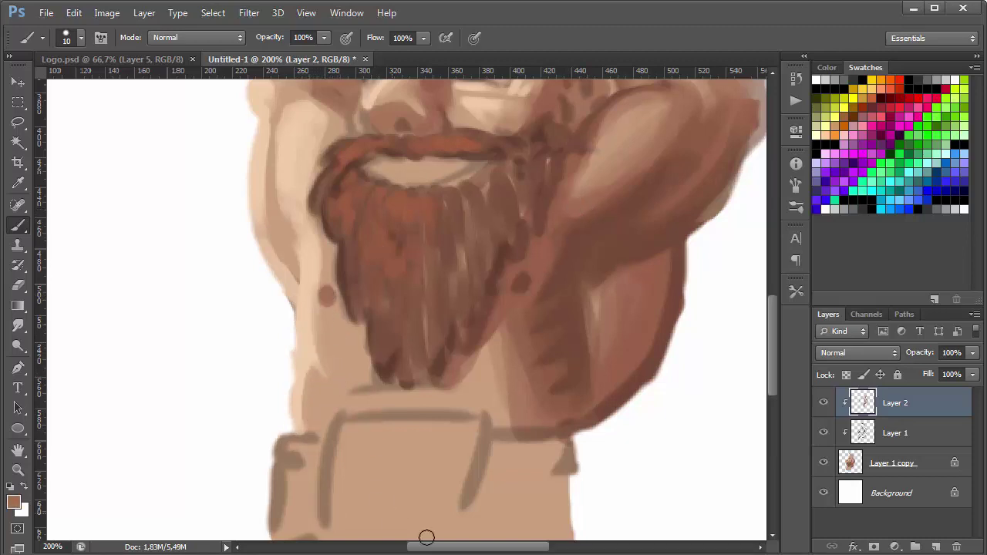
pyautogui.keyDown('alt'); pyautogui.click(548, 340); pyautogui.keyUp('alt')
pyautogui.keyDown('alt'); pyautogui.click(563, 393); pyautogui.keyUp('alt')
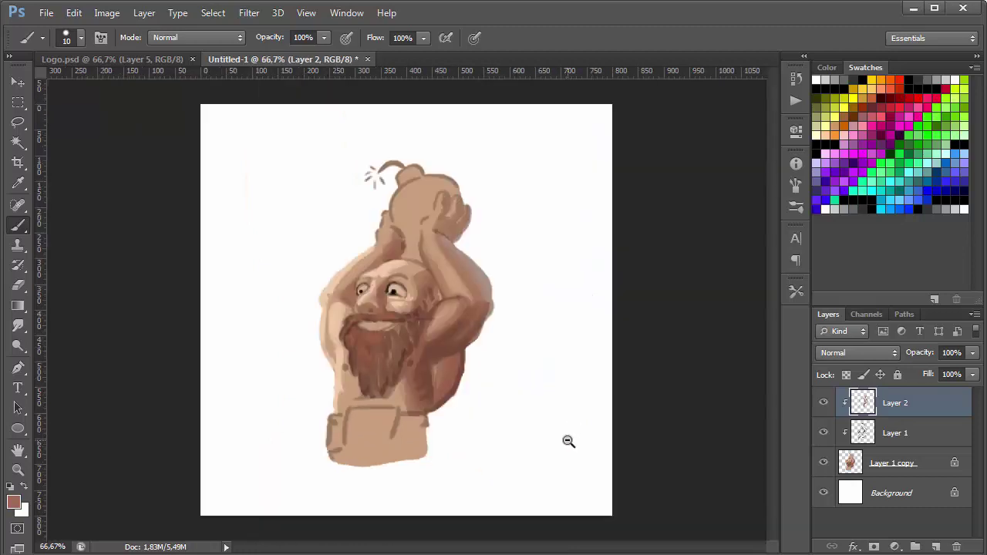
# Add a faint light-peach stroke along the head's left edge, then set the paint colour to black.
pyautogui.keyDown('ctrl'); pyautogui.click(412, 309); pyautogui.keyUp('ctrl')
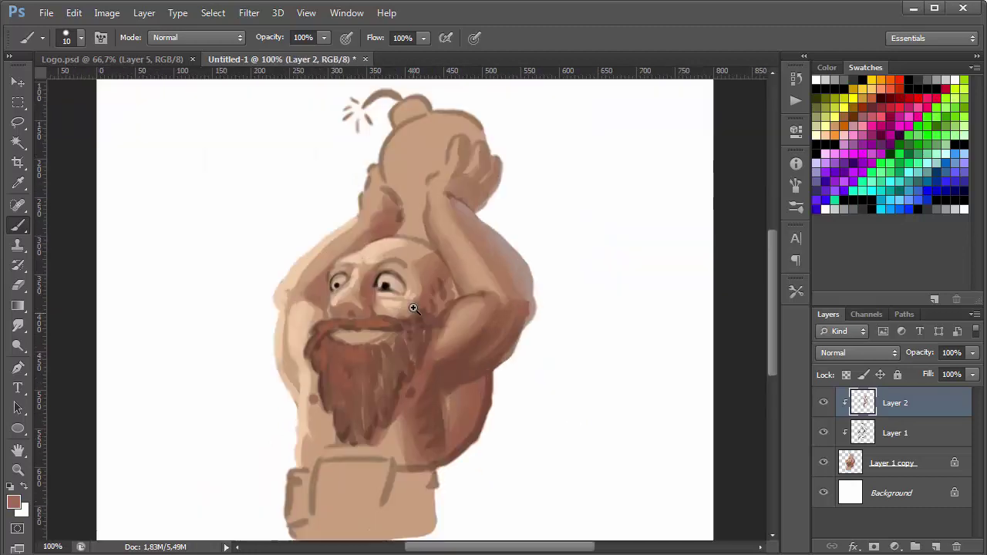
pyautogui.keyDown('alt'); pyautogui.click(311, 257); pyautogui.keyUp('alt')
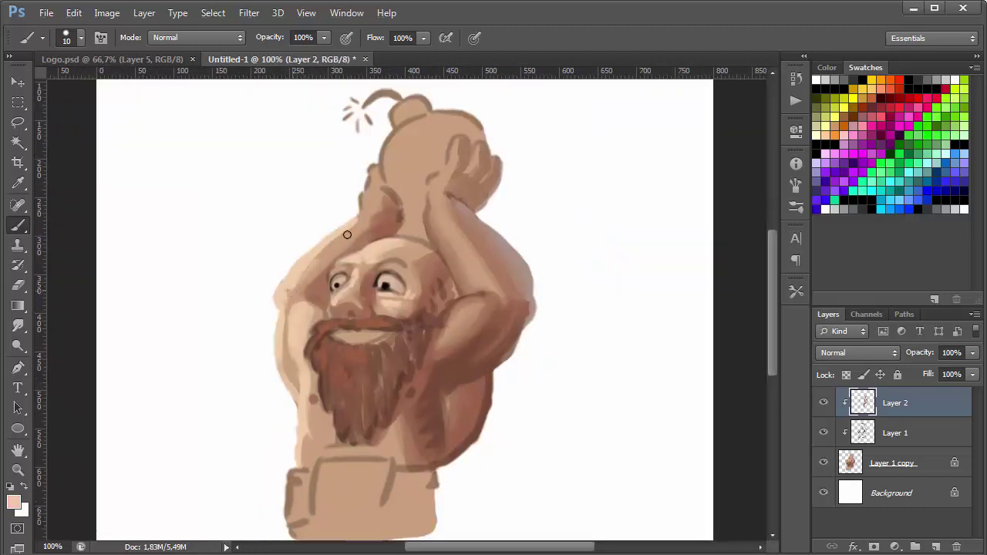
pyautogui.keyDown('alt'); pyautogui.click(322, 282); pyautogui.keyUp('alt')
pyautogui.moveTo(506, 278); pyautogui.dragTo(520, 327)
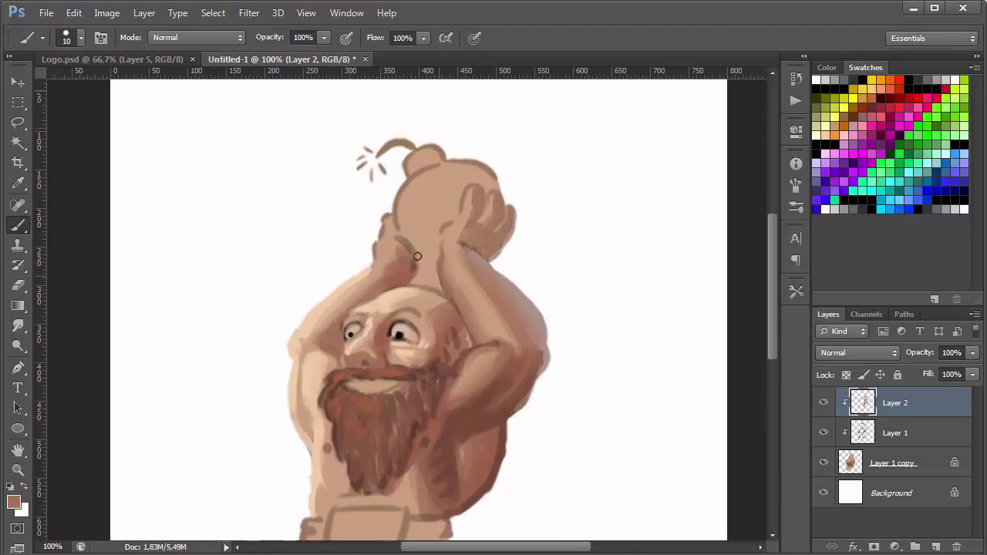
pyautogui.keyDown('alt'); pyautogui.click(357, 276); pyautogui.keyUp('alt')
pyautogui.moveTo(369, 258); pyautogui.dragTo(380, 216)
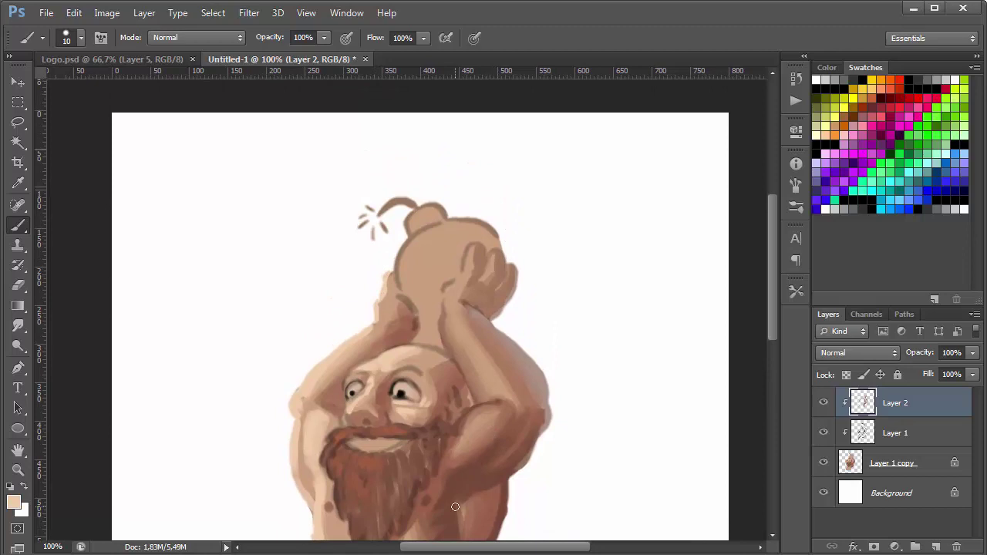
pyautogui.keyDown('alt'); pyautogui.click(401, 394); pyautogui.keyUp('alt')
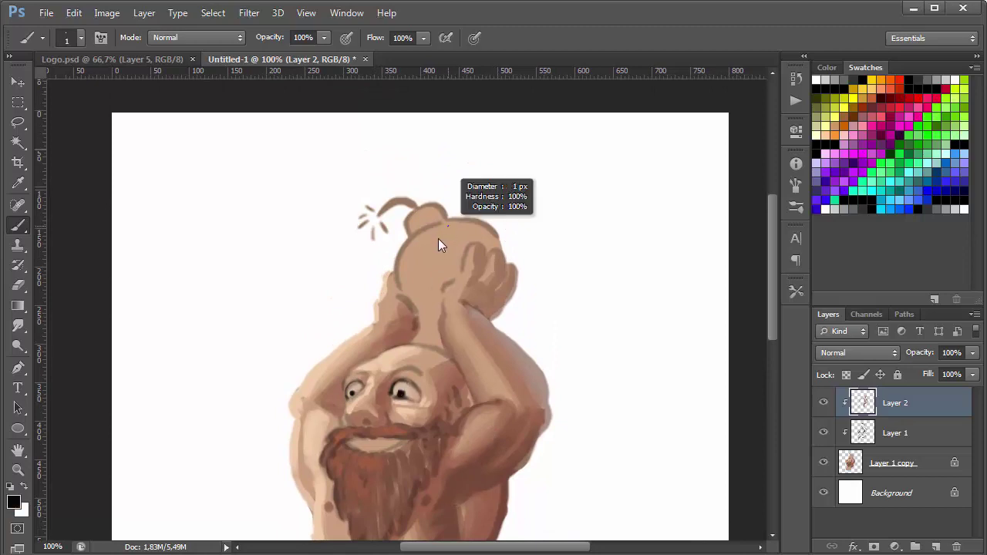
# Paint the bomb dark with a grey highlight, tidying its lower edge where the hands grip.
pyautogui.moveTo(434, 218)
pyautogui.mouseDown()
pyautogui.moveTo(409, 290)
pyautogui.moveTo(436, 224)
pyautogui.moveTo(419, 227)
pyautogui.moveTo(416, 291)
pyautogui.moveTo(423, 218)
pyautogui.moveTo(363, 209)
pyautogui.moveTo(436, 228)
pyautogui.moveTo(446, 270)
pyautogui.moveTo(467, 220)
pyautogui.moveTo(436, 258)
pyautogui.moveTo(497, 232)
pyautogui.mouseUp()
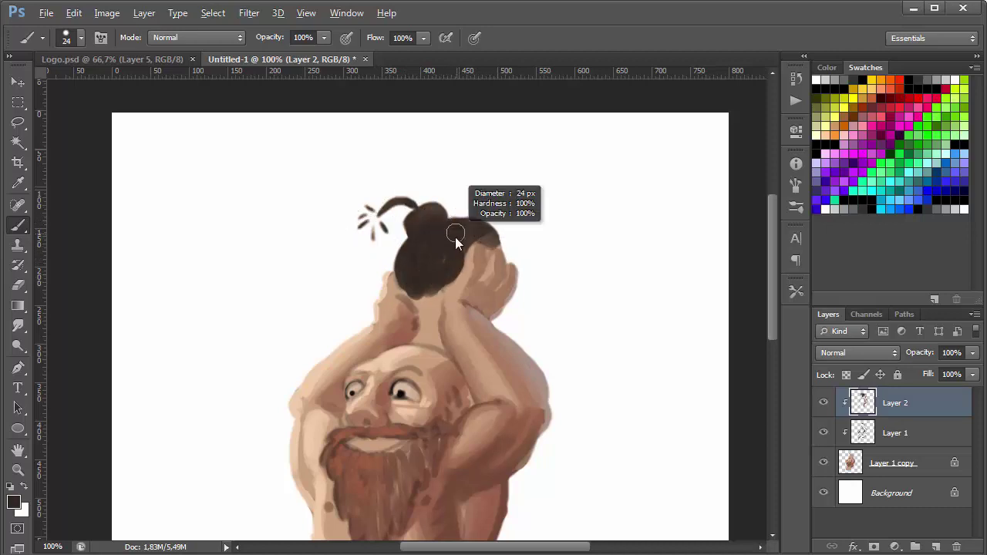
pyautogui.press('x')
pyautogui.moveTo(419, 252); pyautogui.dragTo(423, 247)
pyautogui.keyDown('alt'); pyautogui.click(417, 249); pyautogui.keyUp('alt')
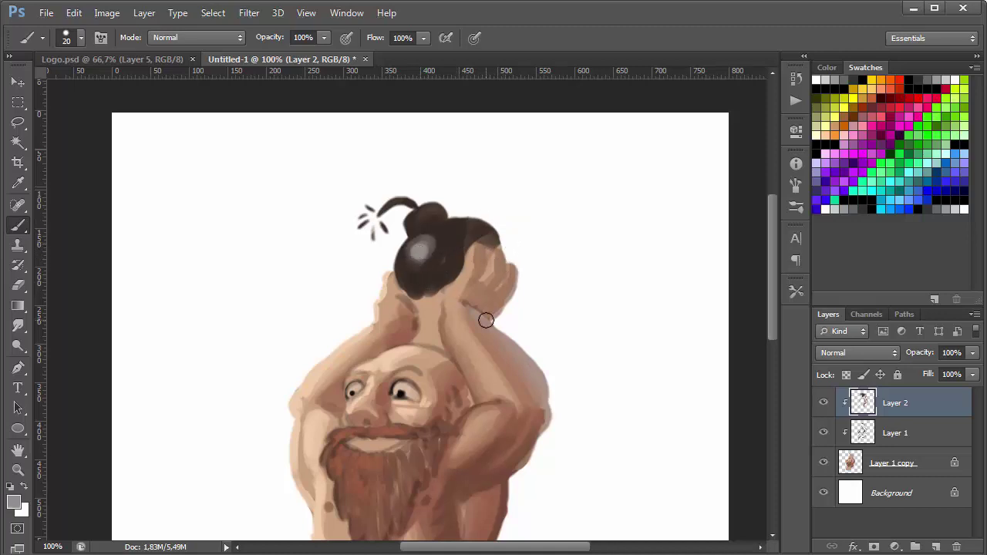
pyautogui.keyDown('alt'); pyautogui.click(429, 267); pyautogui.keyUp('alt')
pyautogui.moveTo(409, 294); pyautogui.dragTo(459, 318)
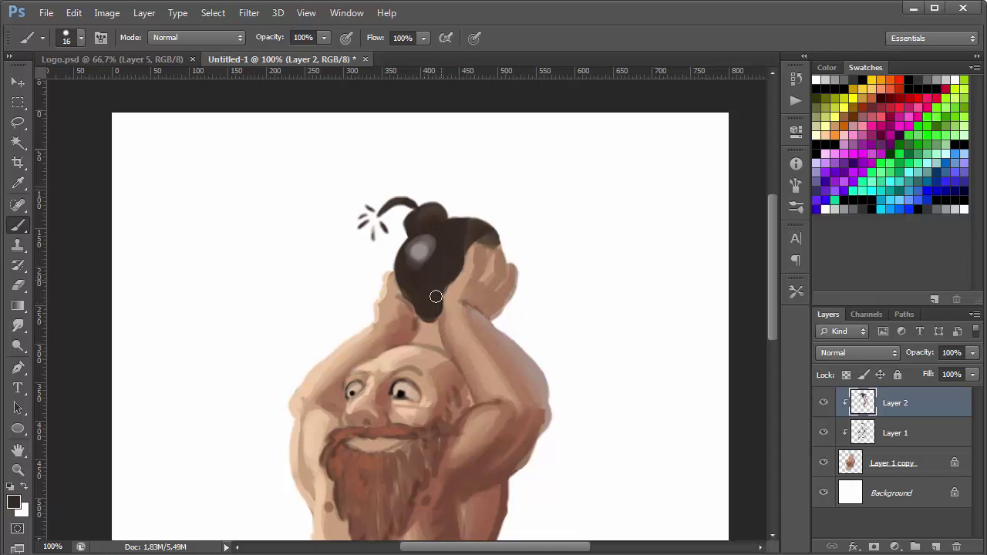
pyautogui.keyDown('alt'); pyautogui.click(432, 320); pyautogui.keyUp('alt')
pyautogui.moveTo(423, 326); pyautogui.dragTo(453, 330)
# Paint a light grey highlight on the bomb's upper right and shrink the brush to 10 px.
pyautogui.keyDown('alt'); pyautogui.click(469, 223); pyautogui.keyUp('alt')
pyautogui.keyDown('alt'); pyautogui.click(523, 198); pyautogui.keyUp('alt')
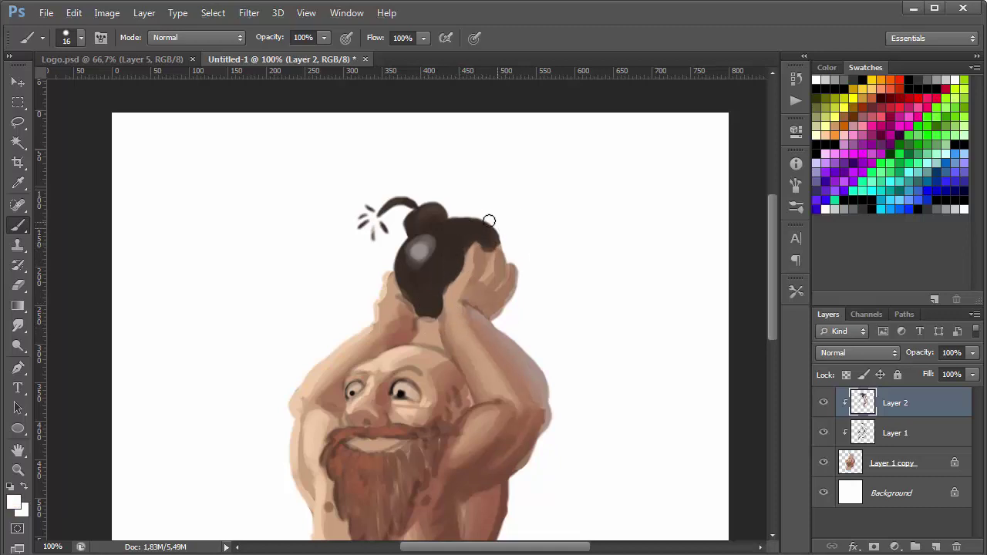
pyautogui.moveTo(470, 219)
pyautogui.mouseDown()
pyautogui.moveTo(494, 245)
pyautogui.moveTo(495, 233)
pyautogui.mouseUp()
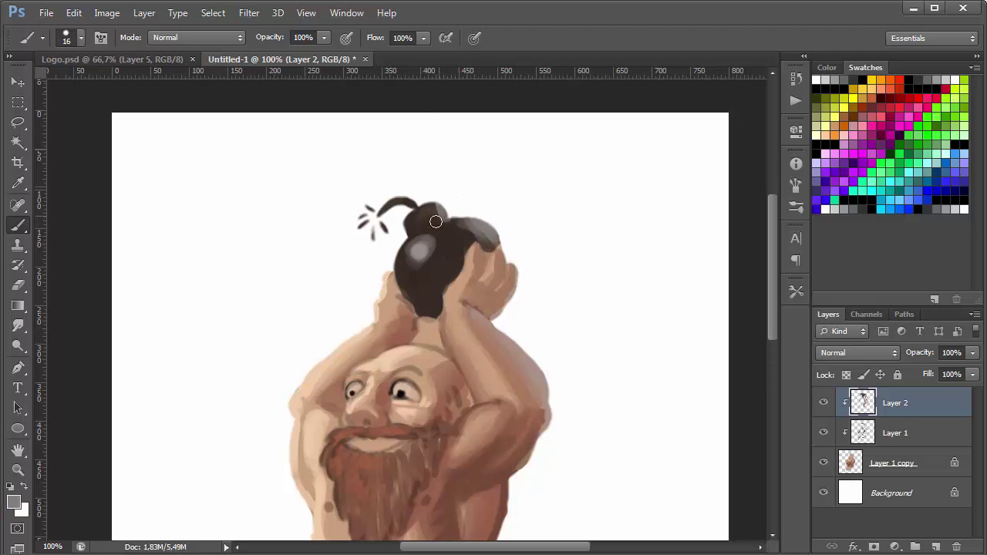
pyautogui.moveTo(430, 217); pyautogui.dragTo(417, 224)
pyautogui.keyDown('alt'); pyautogui.click(416, 220); pyautogui.keyUp('alt')
pyautogui.keyDown('alt'); pyautogui.click(462, 311); pyautogui.keyUp('alt')
pyautogui.press('l')
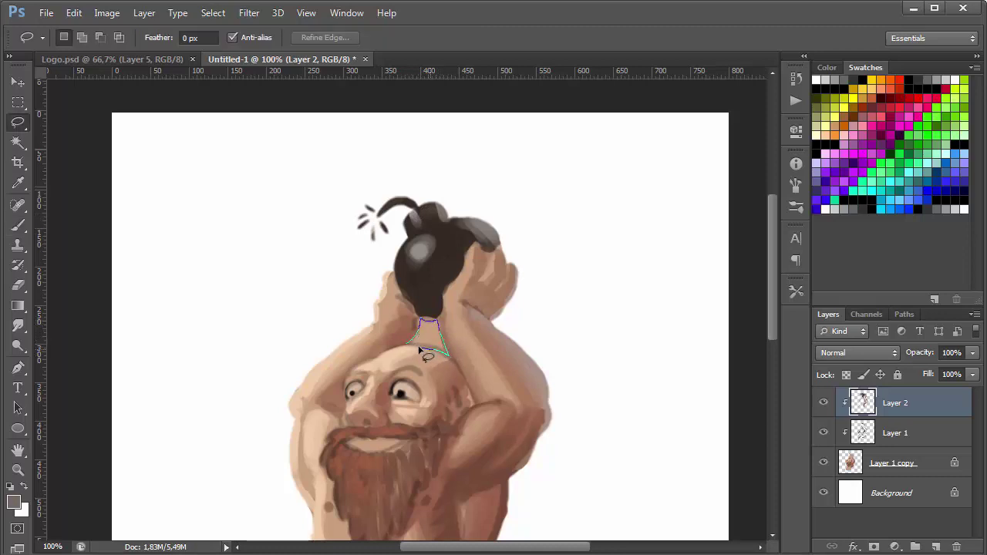
# Delete the stray neck shape between head and bomb from Layer 1 copy, then deselect.
pyautogui.moveTo(420, 351); pyautogui.dragTo(416, 343)
pyautogui.click(933, 479)
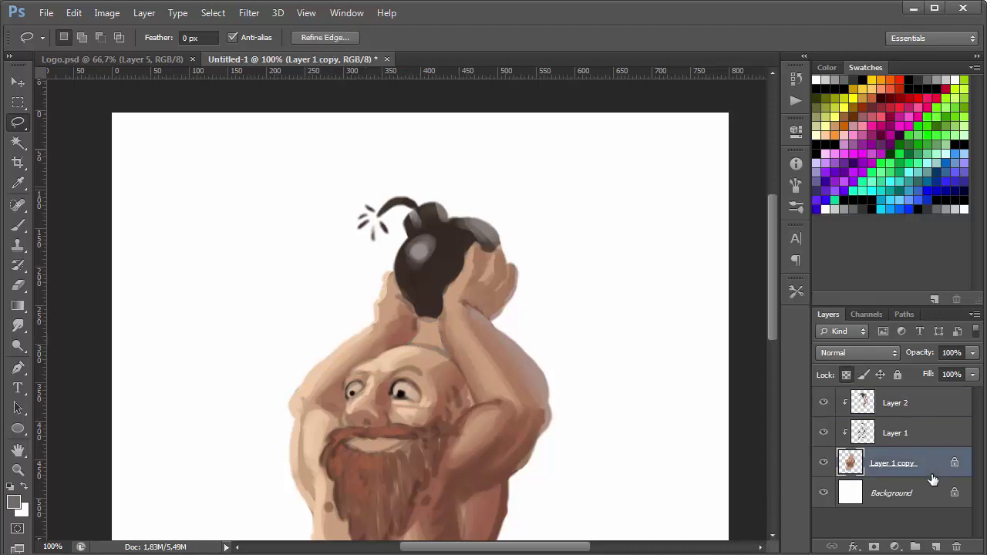
pyautogui.press('Delete')
pyautogui.hotkey('ctrl', 'd')
# Sample a reddish-brown on Layer 2 and toggle Layer 1's sketch lines to compare.
pyautogui.moveTo(606, 315); pyautogui.dragTo(564, 245)
pyautogui.press('b')
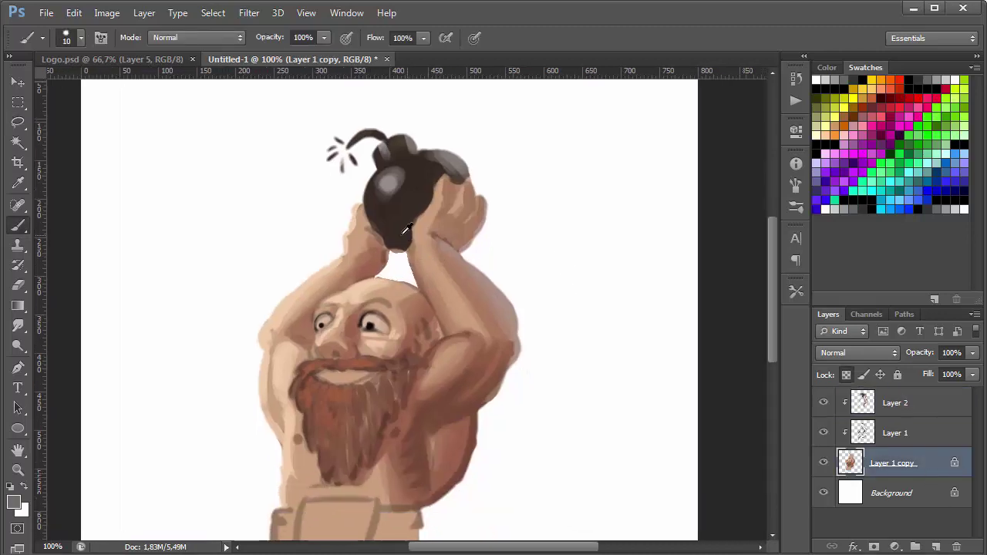
pyautogui.click(888, 401)
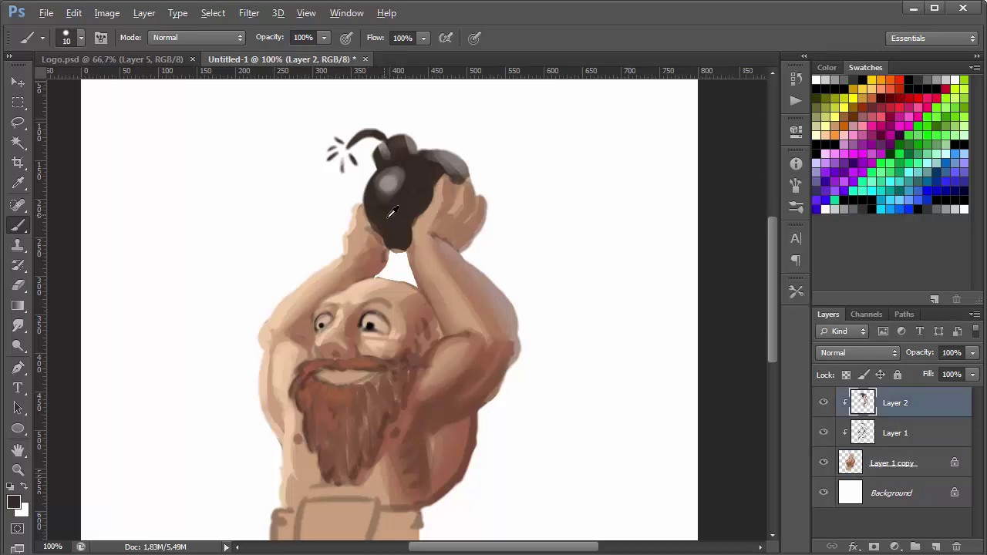
pyautogui.keyDown('alt'); pyautogui.click(387, 259); pyautogui.keyUp('alt')
pyautogui.scroll(-3, 430, 269)
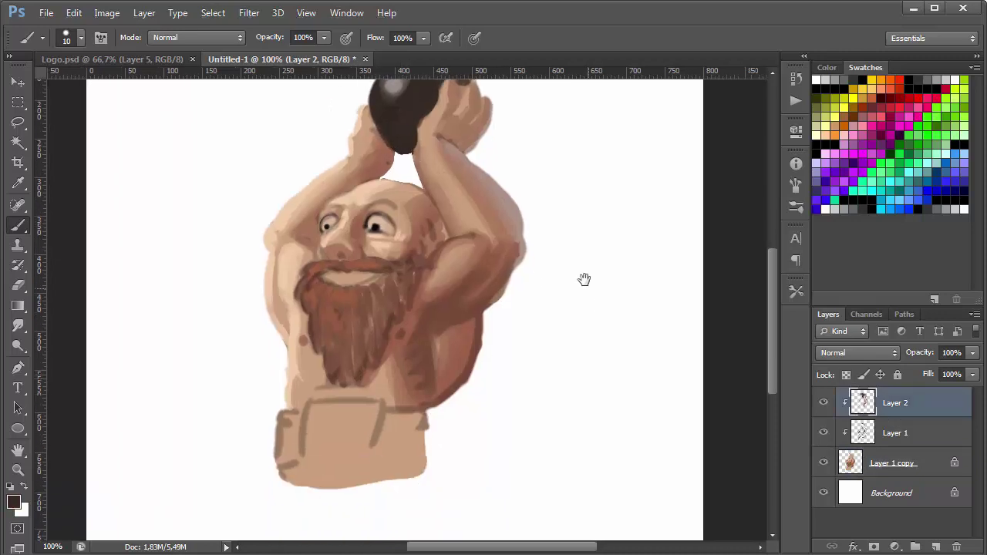
pyautogui.click(824, 433)
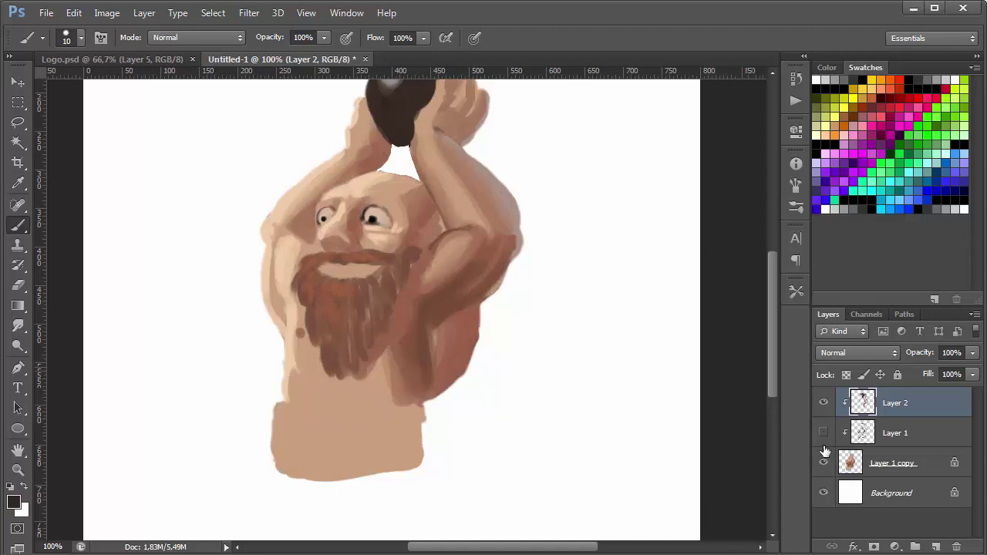
pyautogui.click(824, 435)
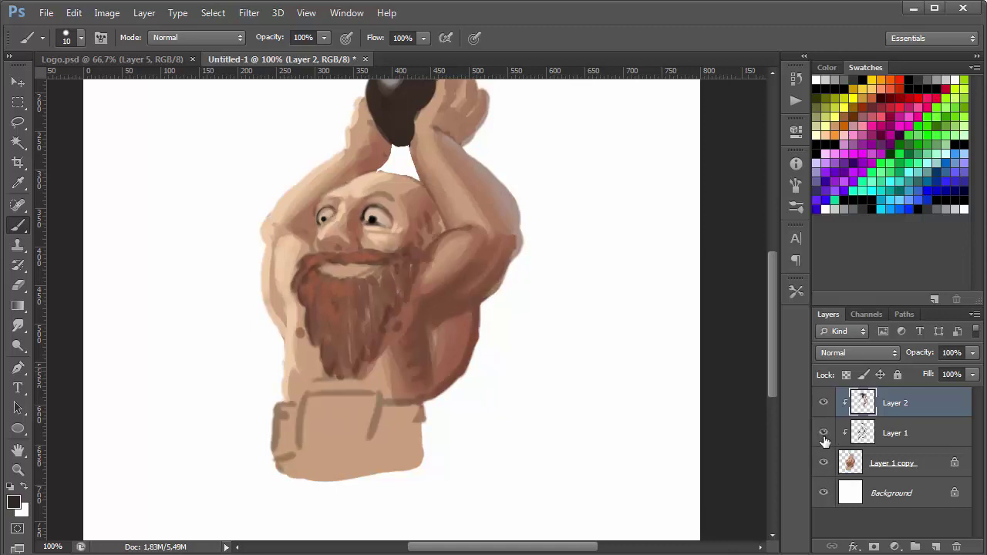
pyautogui.click(824, 435)
# Shade the torso's right edge darker brown with a 20 px brush, then zoom in.
pyautogui.keyDown('alt'); pyautogui.click(471, 330); pyautogui.keyUp('alt')
pyautogui.moveTo(472, 328); pyautogui.dragTo(469, 326)
pyautogui.moveTo(447, 381); pyautogui.dragTo(452, 365)
pyautogui.scroll(1, 527, 425)
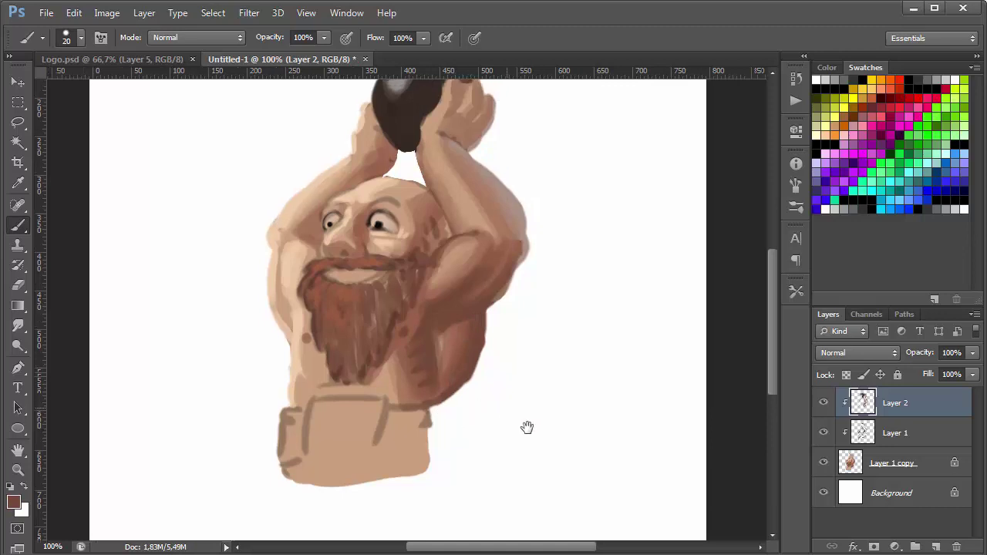
pyautogui.scroll(2, 429, 337)
pyautogui.scroll(2, 522, 456)
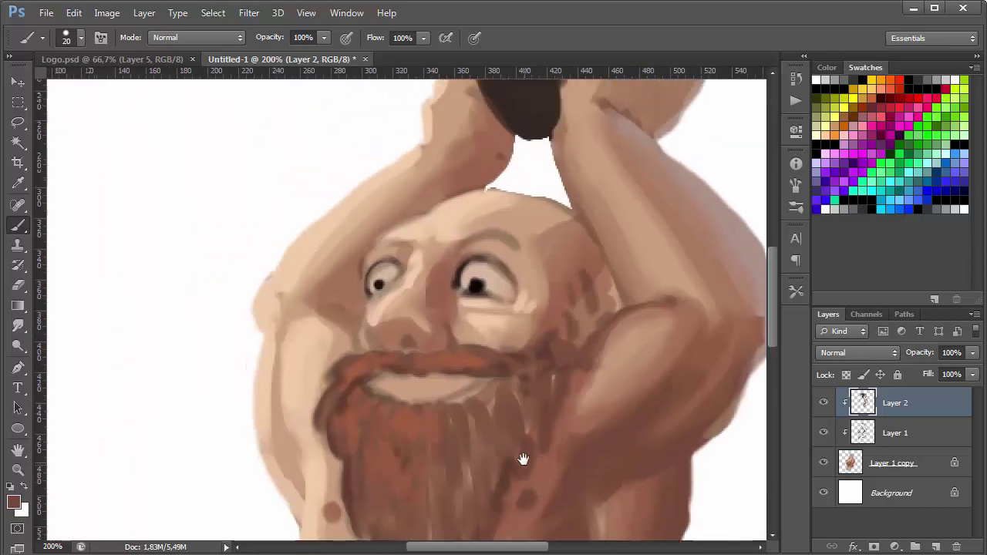
# Lighten the skin under the left eye and nose tip, and darken both nostrils.
pyautogui.keyDown('alt'); pyautogui.click(385, 313); pyautogui.keyUp('alt')
pyautogui.moveTo(376, 319); pyautogui.dragTo(394, 297)
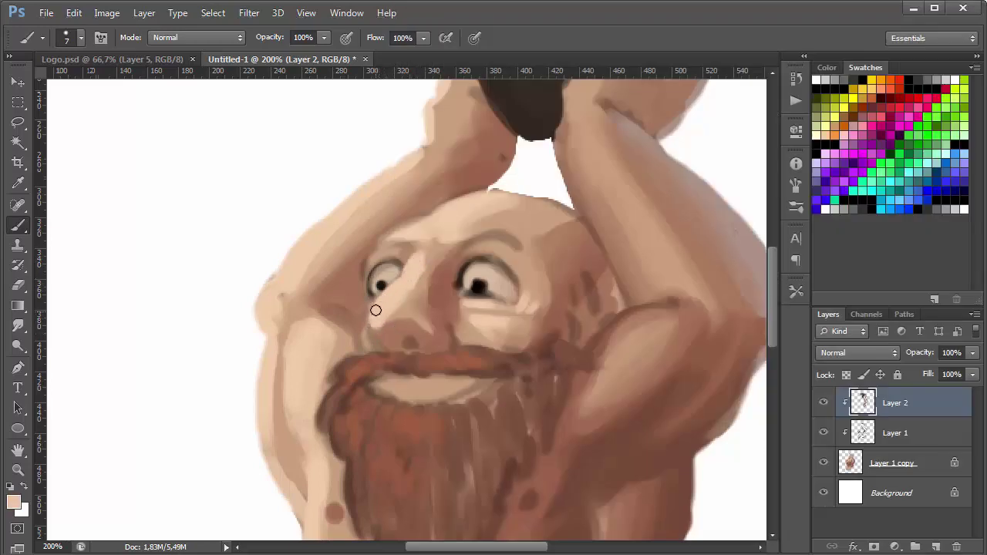
pyautogui.moveTo(377, 311); pyautogui.dragTo(368, 342)
pyautogui.keyDown('alt'); pyautogui.click(421, 353); pyautogui.keyUp('alt')
pyautogui.click(378, 344)
pyautogui.moveTo(425, 347); pyautogui.dragTo(417, 344)
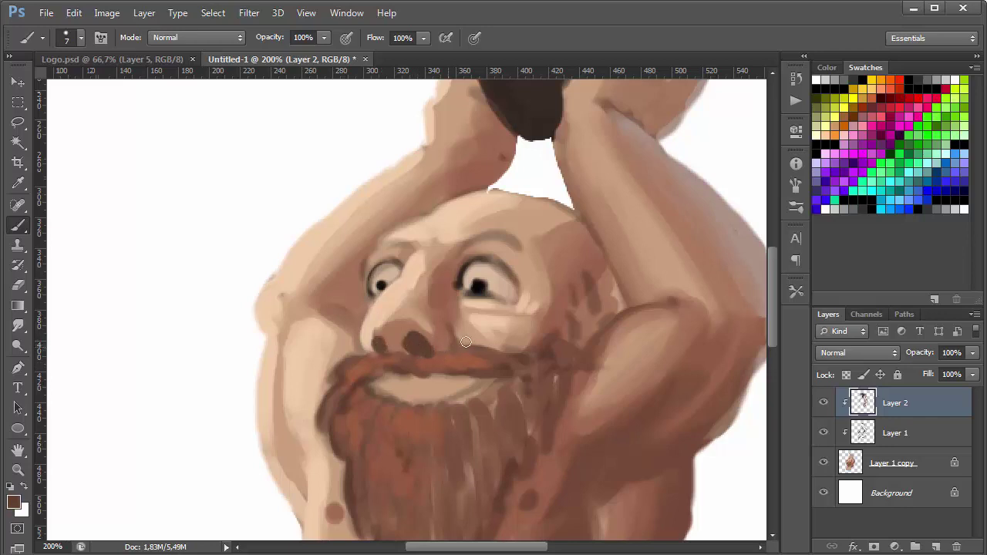
# Paint dark brown eyebrows above both eyes and shade the nose bridge between them.
pyautogui.scroll(1, 469, 352)
pyautogui.moveTo(378, 270); pyautogui.dragTo(529, 255)
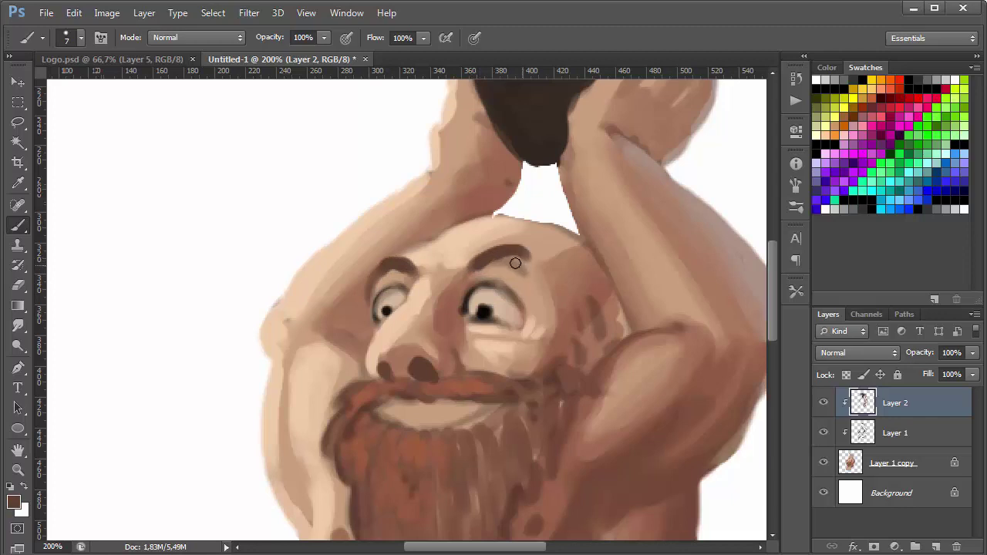
pyautogui.moveTo(470, 277); pyautogui.dragTo(536, 263)
pyautogui.keyDown('alt'); pyautogui.click(505, 270); pyautogui.keyUp('alt')
pyautogui.keyDown('alt'); pyautogui.click(459, 288); pyautogui.keyUp('alt')
pyautogui.keyDown('alt'); pyautogui.click(500, 251); pyautogui.keyUp('alt')
pyautogui.moveTo(457, 288); pyautogui.dragTo(454, 309)
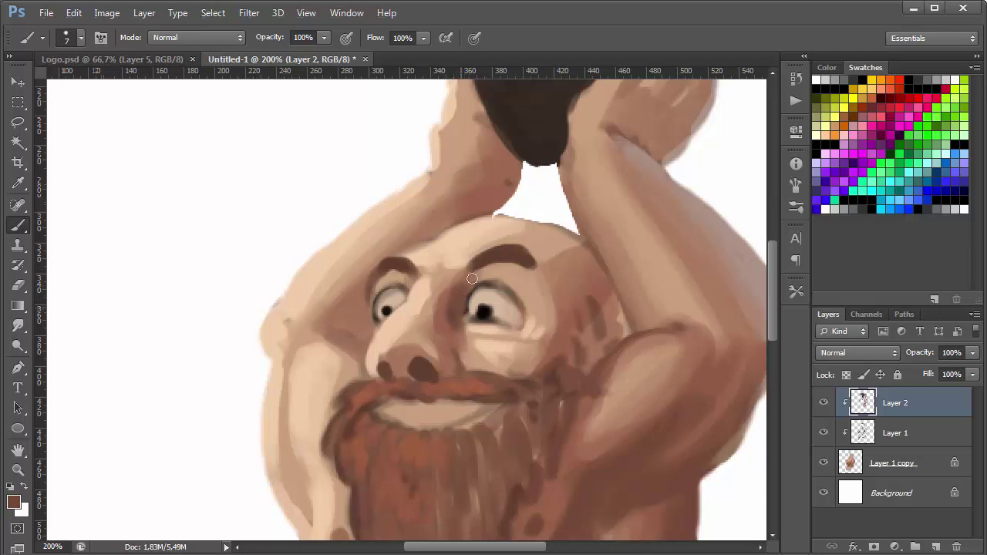
# Highlight the nose bridge, deepen the eye-socket shadow, and lighten the nose edge with a 5 px brush.
pyautogui.keyDown('alt'); pyautogui.click(473, 278); pyautogui.keyUp('alt')
pyautogui.moveTo(463, 275); pyautogui.dragTo(451, 322)
pyautogui.moveTo(631, 436); pyautogui.dragTo(699, 394)
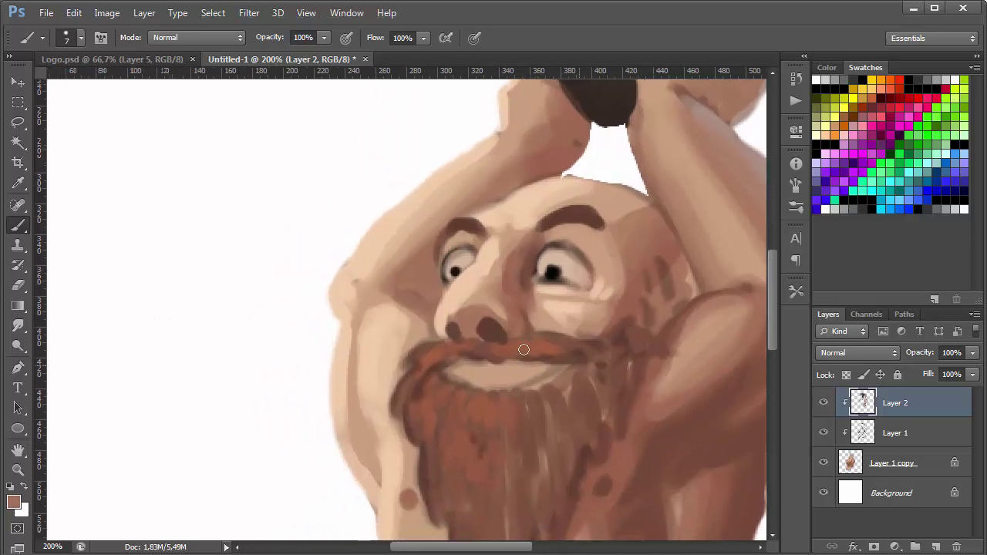
pyautogui.keyDown('alt'); pyautogui.click(464, 220); pyautogui.keyUp('alt')
pyautogui.moveTo(398, 296); pyautogui.dragTo(434, 300)
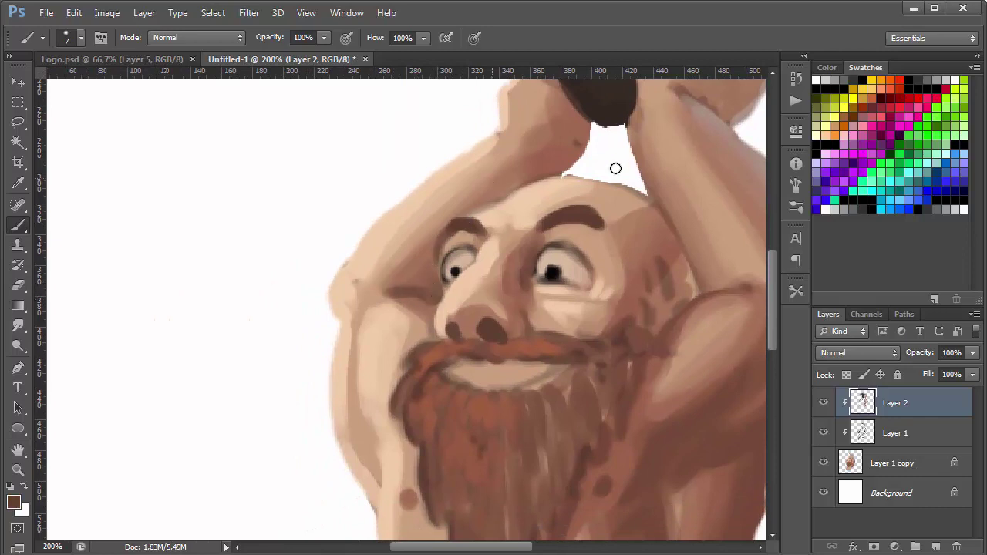
pyautogui.keyDown('alt'); pyautogui.rightClick(427, 285); pyautogui.keyUp('alt')
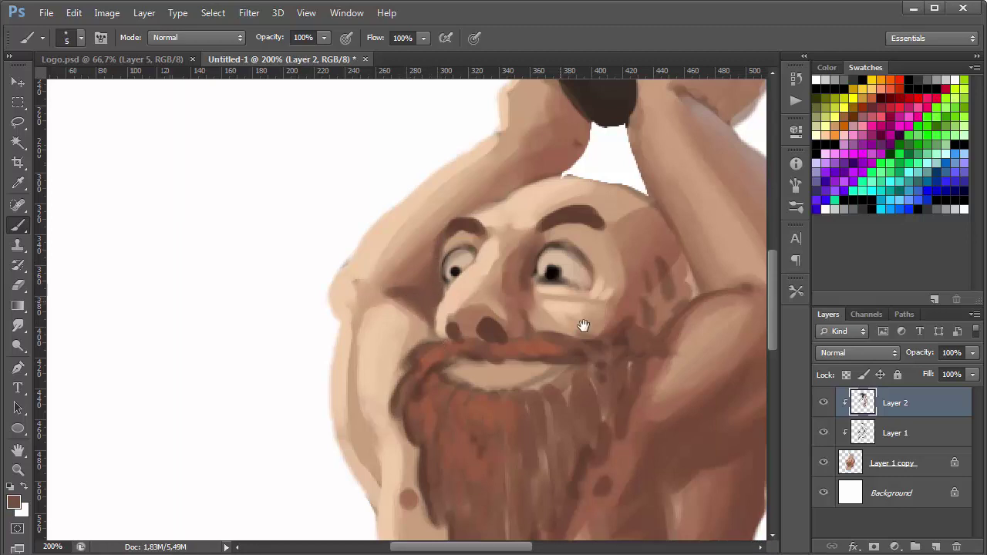
pyautogui.moveTo(488, 383); pyautogui.dragTo(461, 350)
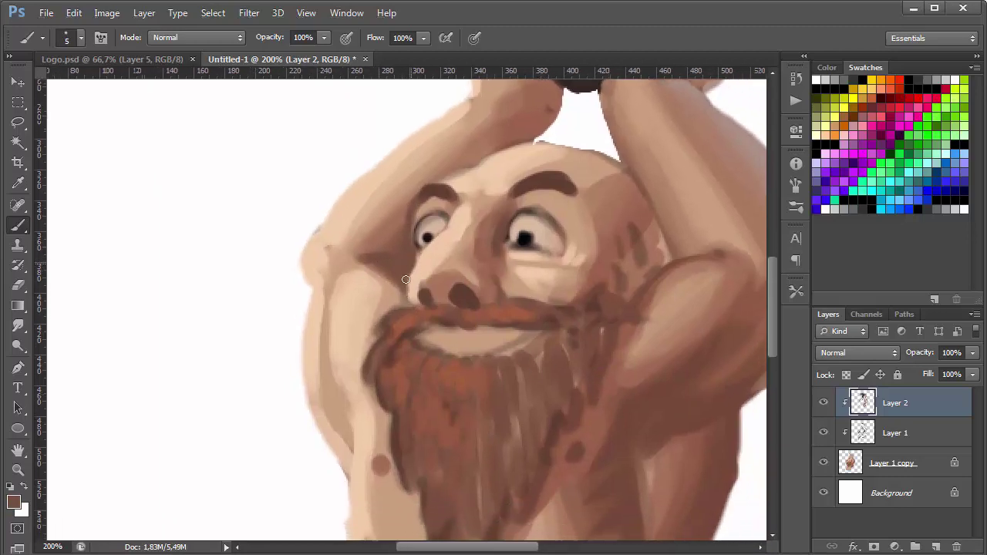
pyautogui.moveTo(409, 281); pyautogui.dragTo(410, 277)
# Repaint the bomb's dark brown left edge near the hand and clean its edge along the right hand.
pyautogui.moveTo(635, 429); pyautogui.dragTo(594, 503)
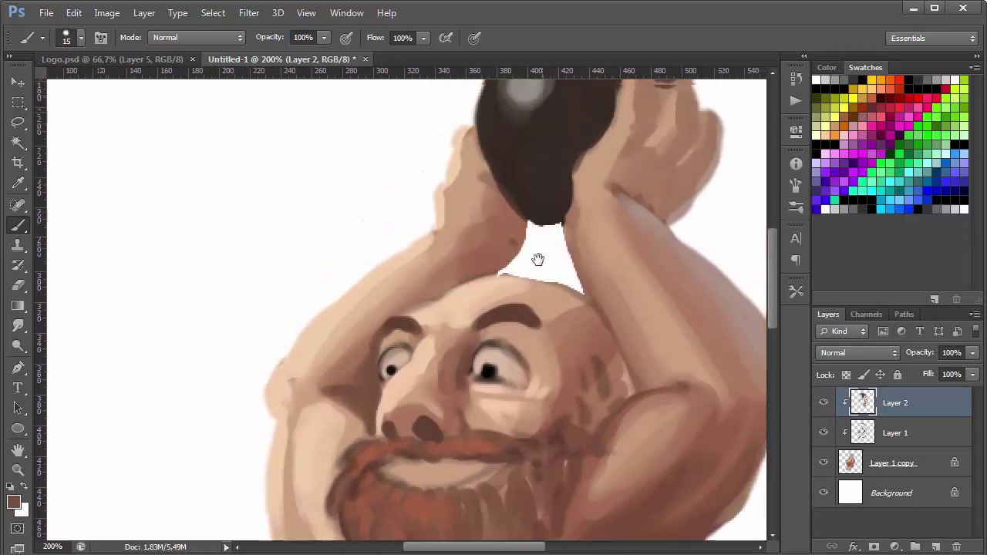
pyautogui.moveTo(531, 168); pyautogui.dragTo(515, 280)
pyautogui.keyDown('alt'); pyautogui.click(479, 250); pyautogui.keyUp('alt')
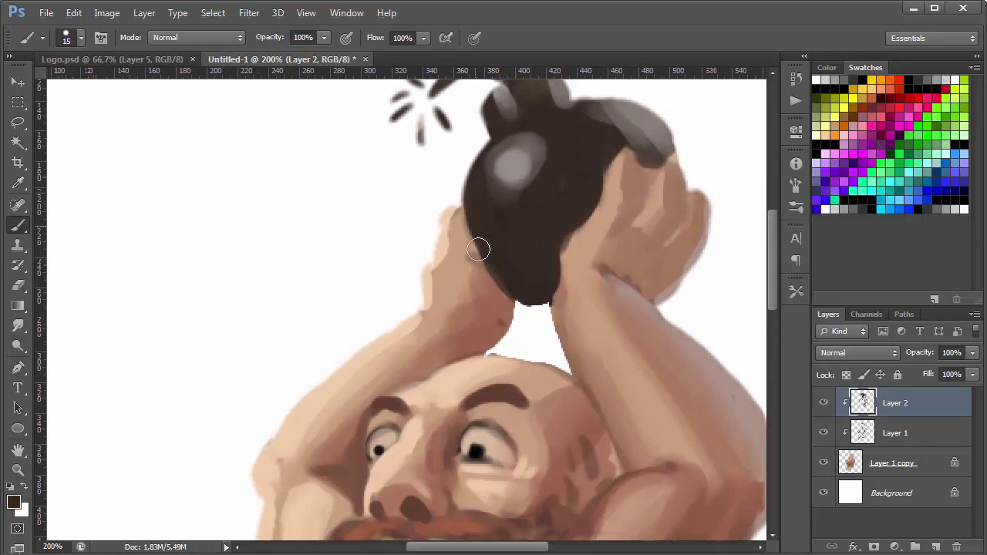
pyautogui.moveTo(491, 218)
pyautogui.mouseDown()
pyautogui.moveTo(504, 285)
pyautogui.moveTo(480, 278)
pyautogui.mouseUp()
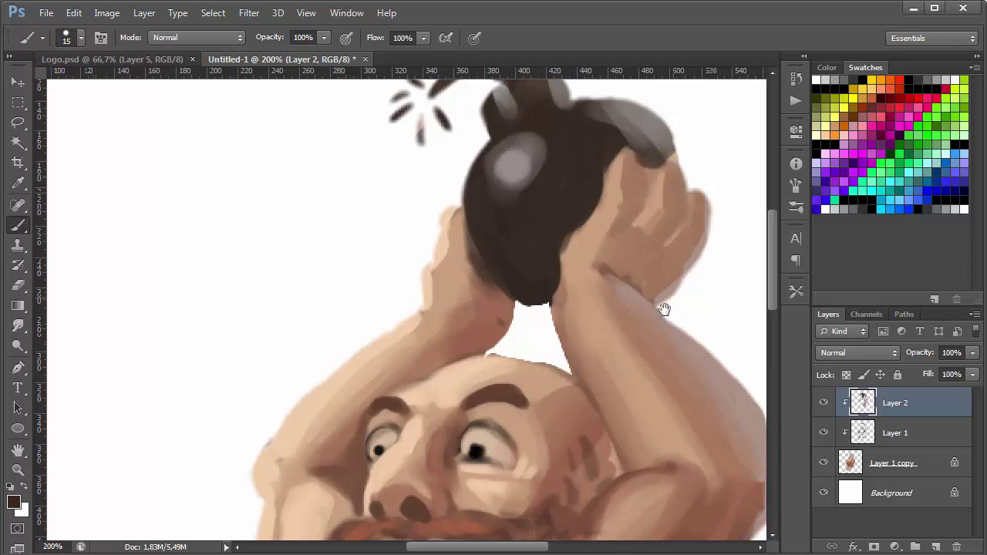
pyautogui.moveTo(661, 308); pyautogui.dragTo(648, 327)
pyautogui.press('[')
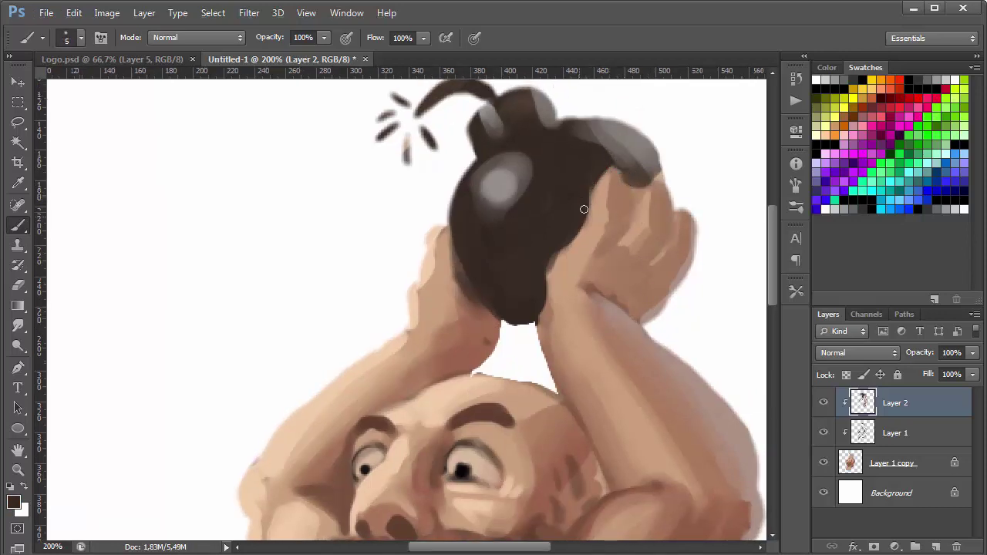
pyautogui.moveTo(584, 209)
pyautogui.mouseDown()
pyautogui.moveTo(606, 167)
pyautogui.moveTo(653, 185)
pyautogui.mouseUp()
pyautogui.moveTo(611, 260)
pyautogui.mouseDown()
pyautogui.moveTo(594, 184)
pyautogui.moveTo(588, 217)
pyautogui.mouseUp()
# Highlight the knuckles of the raised hands in light peach skin tone.
pyautogui.keyDown('alt'); pyautogui.click(580, 202); pyautogui.keyUp('alt')
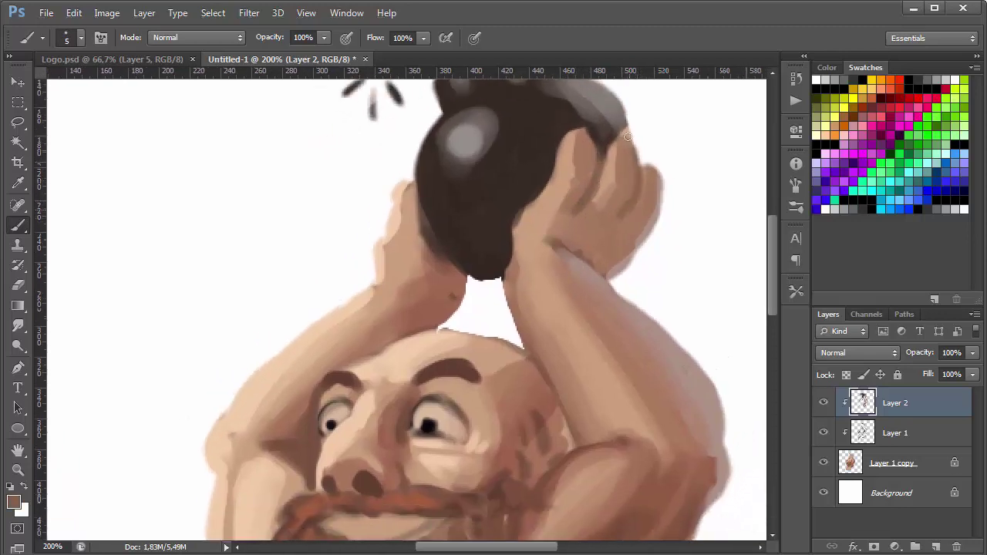
pyautogui.moveTo(628, 137); pyautogui.dragTo(626, 161)
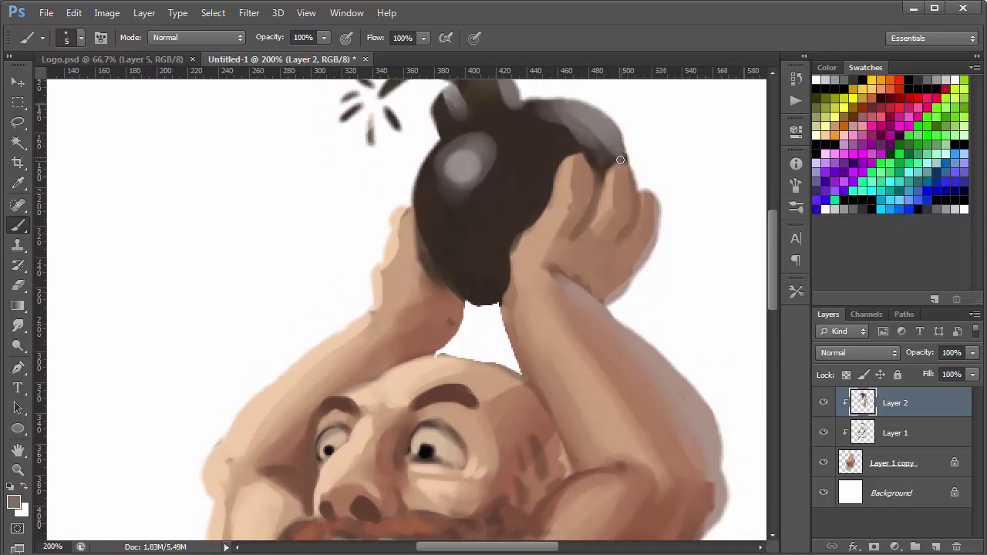
pyautogui.moveTo(665, 228); pyautogui.dragTo(710, 304)
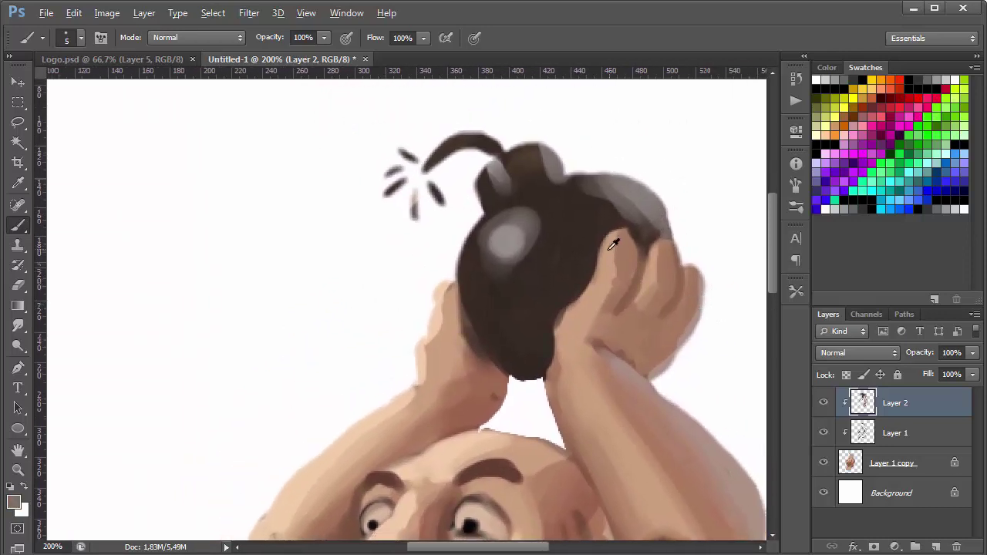
pyautogui.moveTo(586, 340); pyautogui.dragTo(620, 220)
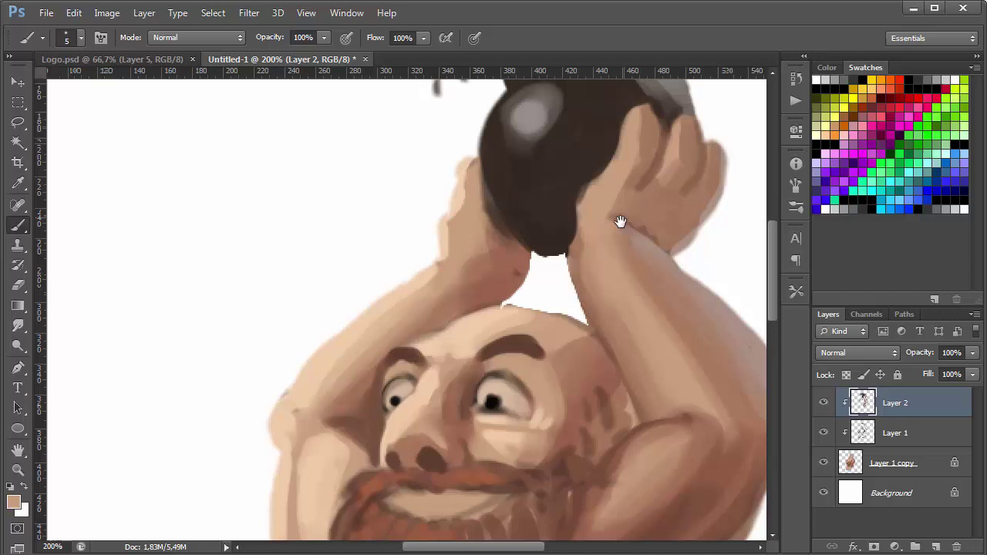
pyautogui.keyDown('alt'); pyautogui.click(309, 371); pyautogui.keyUp('alt')
pyautogui.moveTo(626, 157)
pyautogui.mouseDown()
pyautogui.moveTo(629, 110)
pyautogui.moveTo(627, 148)
pyautogui.mouseUp()
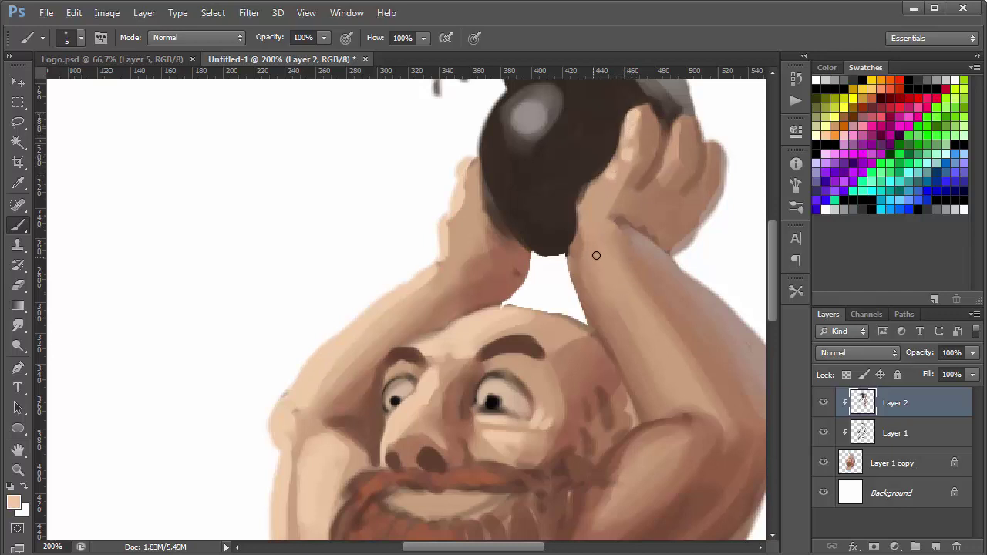
# Paint darker tan strokes over the bomb's edge near the thumb.
pyautogui.keyDown('alt'); pyautogui.click(587, 203); pyautogui.keyUp('alt')
pyautogui.moveTo(566, 221)
pyautogui.mouseDown()
pyautogui.moveTo(571, 204)
pyautogui.moveTo(579, 257)
pyautogui.mouseUp()
pyautogui.keyDown('alt'); pyautogui.click(580, 258); pyautogui.keyUp('alt')
pyautogui.moveTo(571, 205)
pyautogui.mouseDown()
pyautogui.moveTo(567, 242)
pyautogui.moveTo(591, 185)
pyautogui.moveTo(585, 249)
pyautogui.mouseUp()
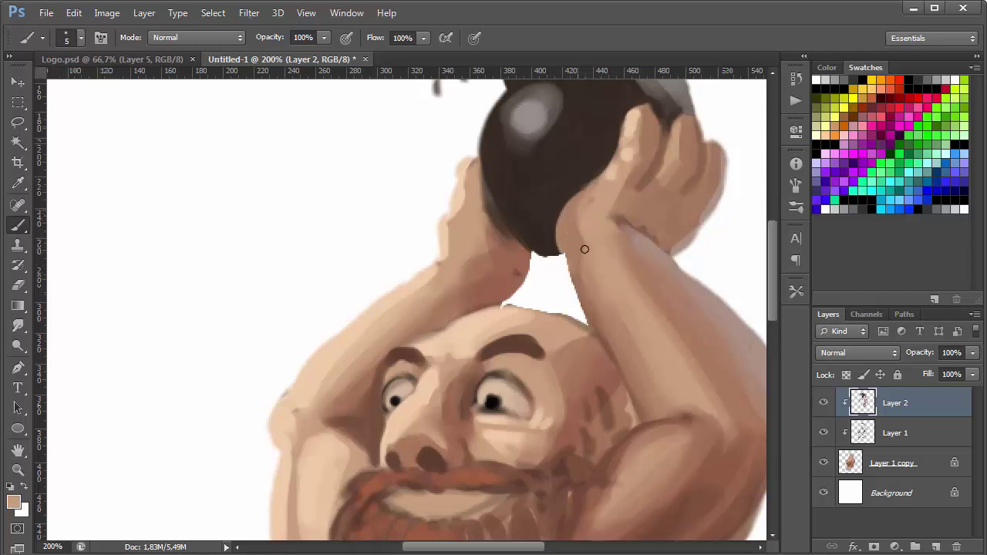
pyautogui.moveTo(687, 298); pyautogui.dragTo(552, 275)
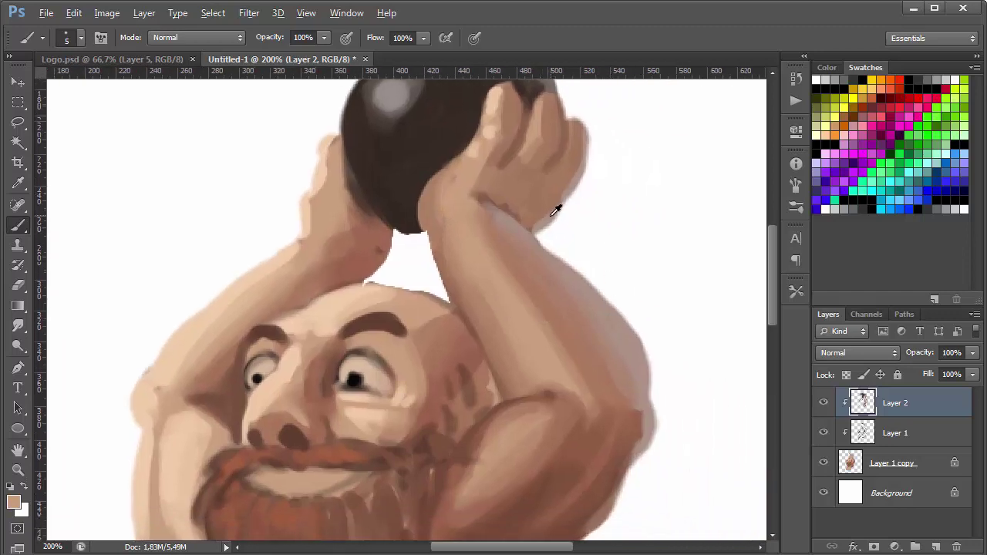
pyautogui.moveTo(557, 223); pyautogui.dragTo(699, 236)
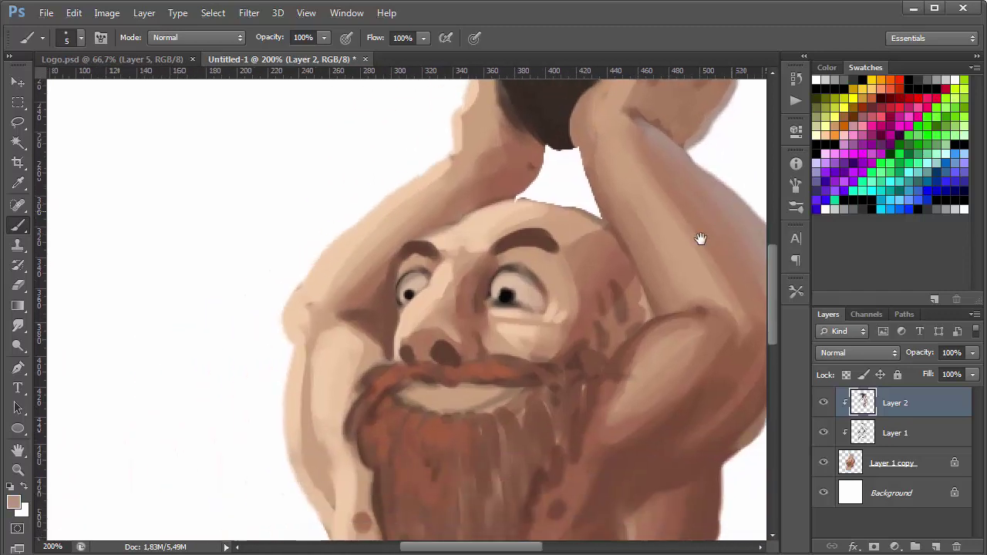
# Smooth the left arm's edge with a lighter tan skin colour.
pyautogui.keyDown('alt'); pyautogui.click(355, 247); pyautogui.keyUp('alt')
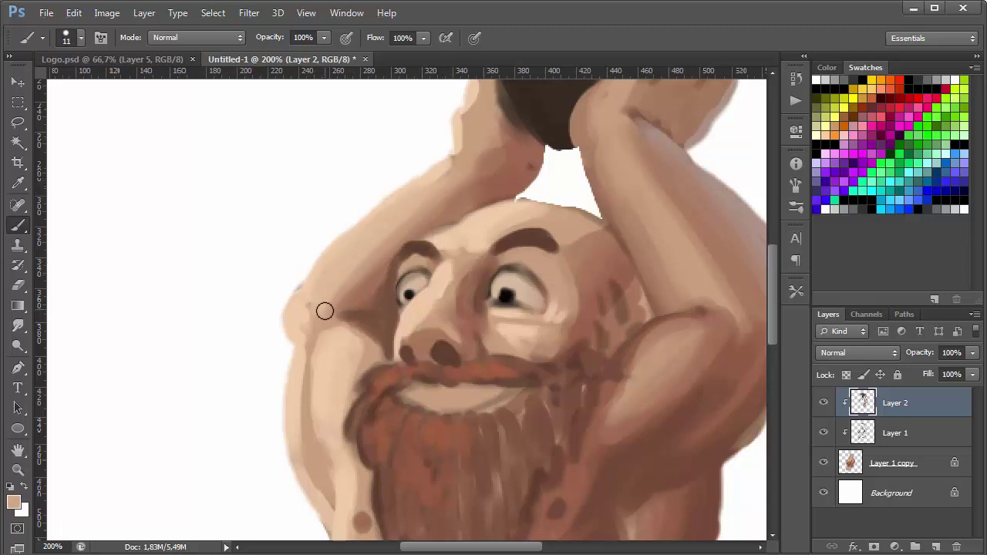
pyautogui.keyDown('alt'); pyautogui.click(337, 248); pyautogui.keyUp('alt')
pyautogui.moveTo(301, 304); pyautogui.dragTo(304, 277)
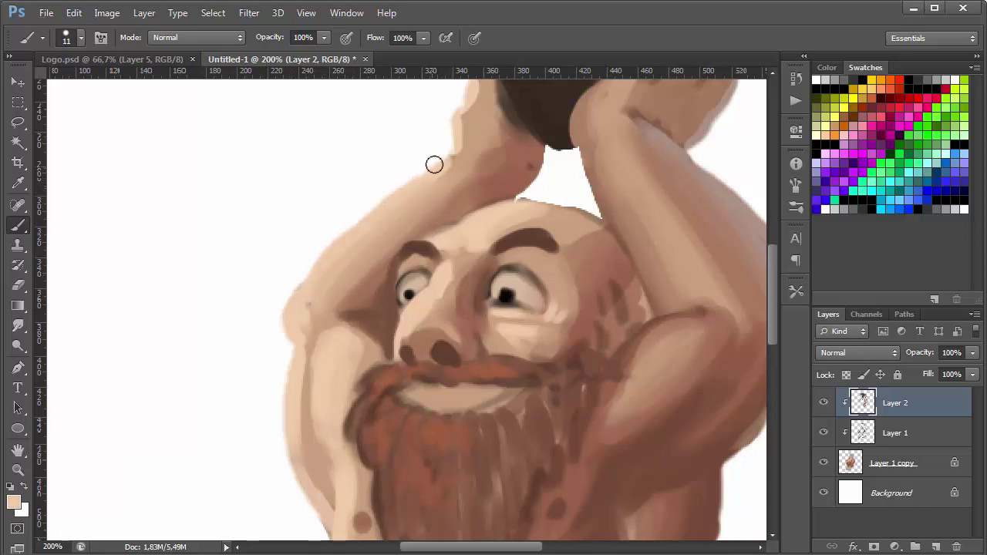
pyautogui.keyDown('alt'); pyautogui.click(331, 285); pyautogui.keyUp('alt')
pyautogui.moveTo(573, 165); pyautogui.dragTo(525, 236)
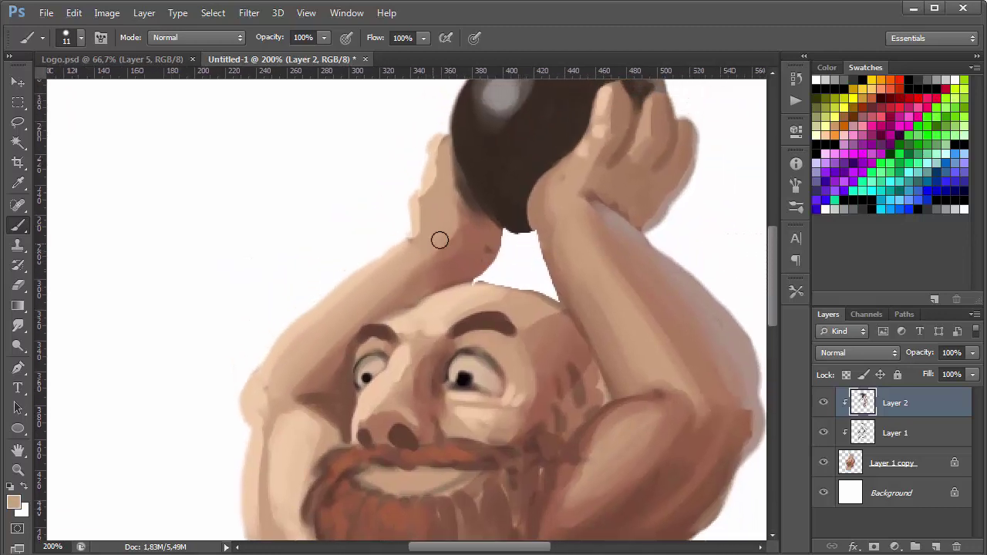
# Paint the bomb's lower-left edge dark brown over the hand with a slightly smaller brush.
pyautogui.keyDown('alt'); pyautogui.click(454, 198); pyautogui.keyUp('alt')
pyautogui.keyDown('alt'); pyautogui.click(461, 200); pyautogui.keyUp('alt')
pyautogui.keyDown('alt'); pyautogui.click(471, 156); pyautogui.keyUp('alt')
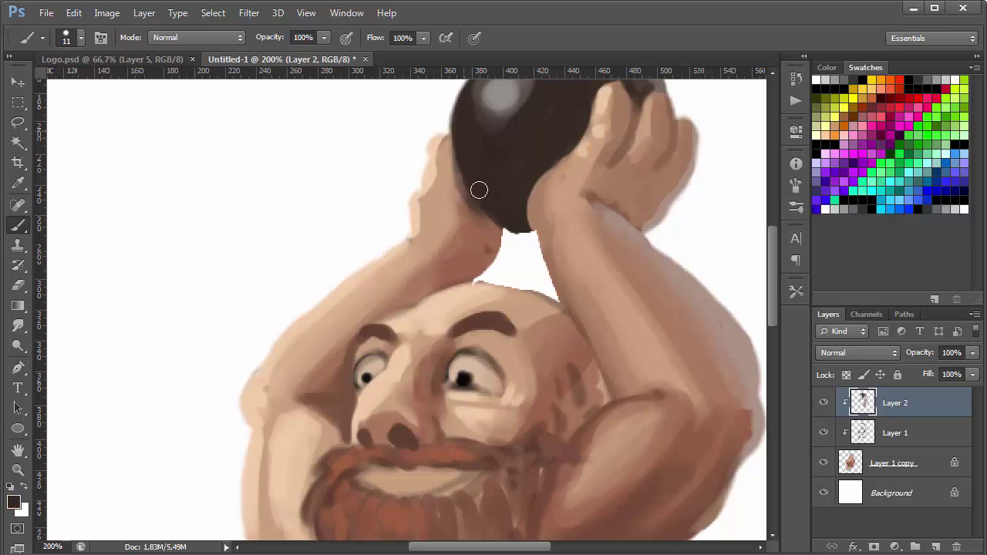
pyautogui.moveTo(498, 204); pyautogui.dragTo(452, 188)
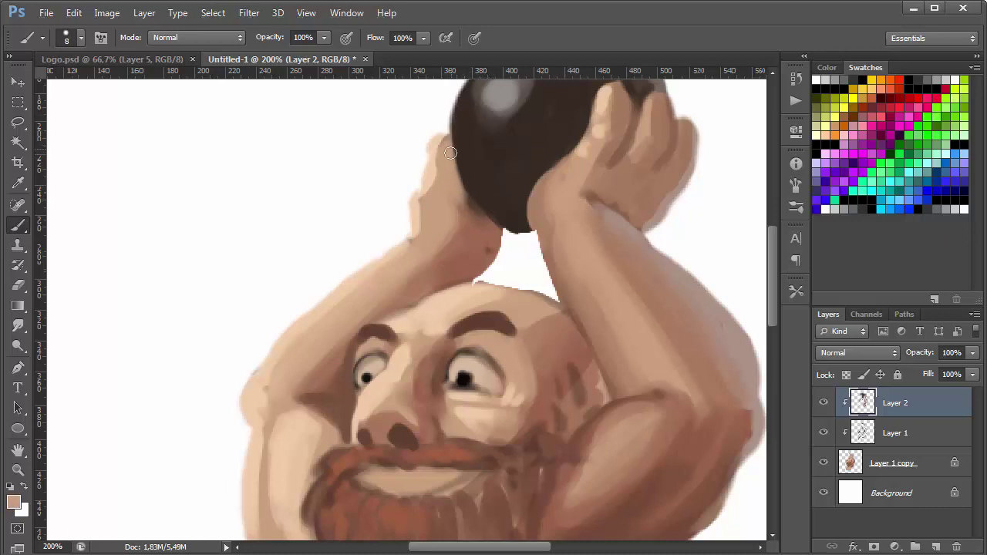
pyautogui.keyDown('alt'); pyautogui.click(465, 209); pyautogui.keyUp('alt')
pyautogui.keyDown('alt'); pyautogui.click(463, 137); pyautogui.keyUp('alt')
pyautogui.moveTo(462, 144)
pyautogui.mouseDown()
pyautogui.moveTo(494, 223)
pyautogui.moveTo(467, 202)
pyautogui.mouseUp()
# Bring the bomb's fuse into view and enlarge the brush to about 28 px.
pyautogui.rightClick(529, 283)
pyautogui.press('Escape')
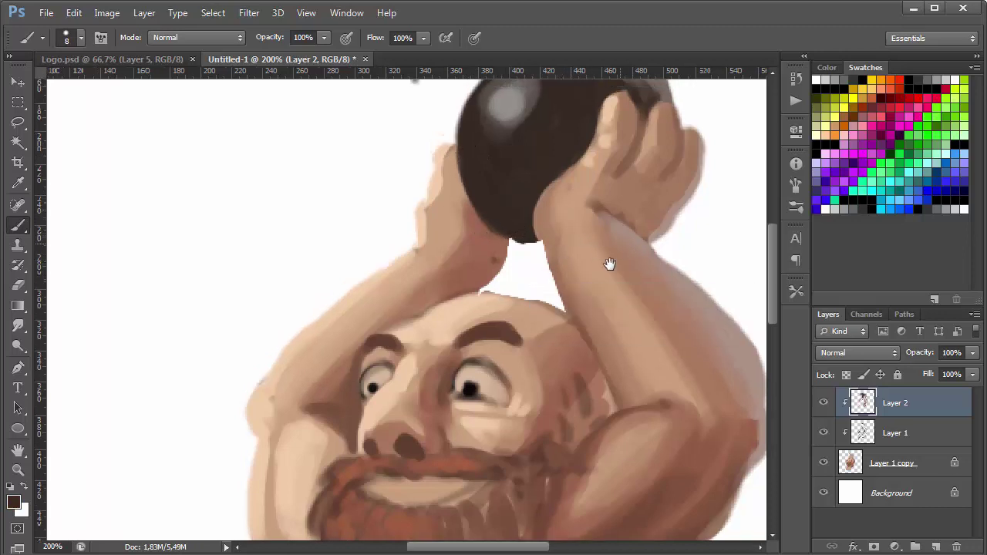
pyautogui.moveTo(609, 265); pyautogui.dragTo(536, 409)
pyautogui.moveTo(421, 339); pyautogui.dragTo(452, 340)
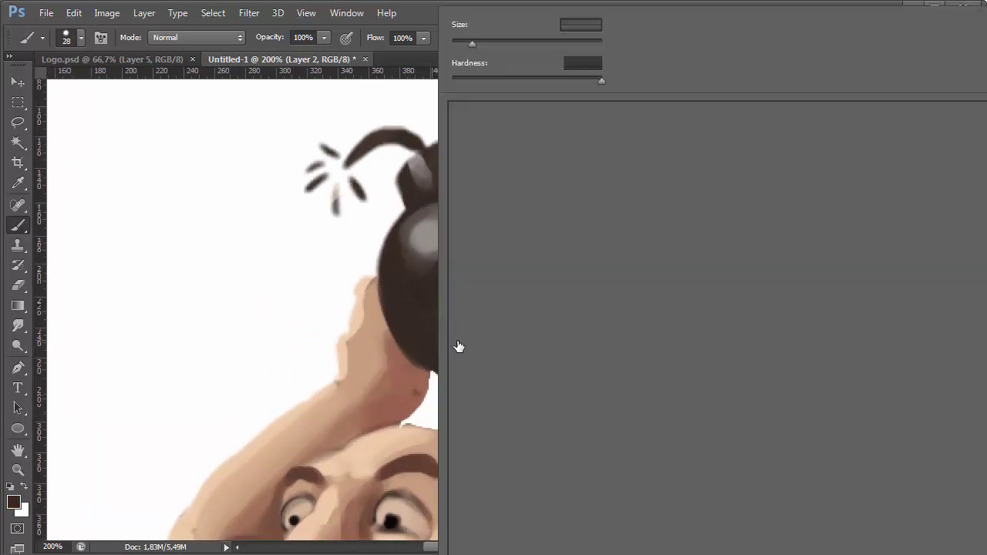
# Choose a larger round brush preset and zoom to 200% on the beard.
pyautogui.rightClick(411, 341)
pyautogui.click(548, 335)
pyautogui.click(417, 324)
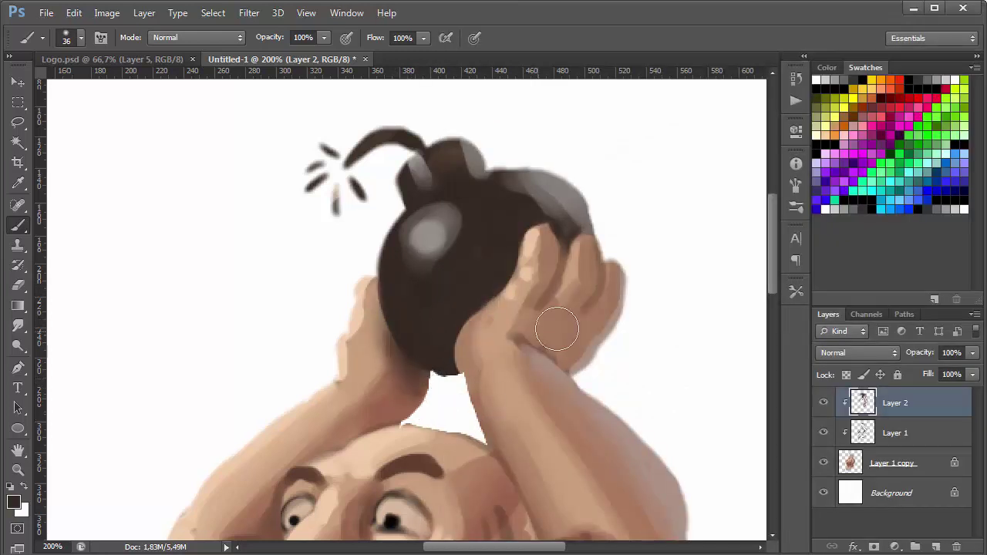
pyautogui.moveTo(553, 326); pyautogui.dragTo(568, 234)
pyautogui.keyDown('alt'); pyautogui.click(567, 235); pyautogui.keyUp('alt')
pyautogui.keyDown('alt'); pyautogui.click(631, 362); pyautogui.keyUp('alt')
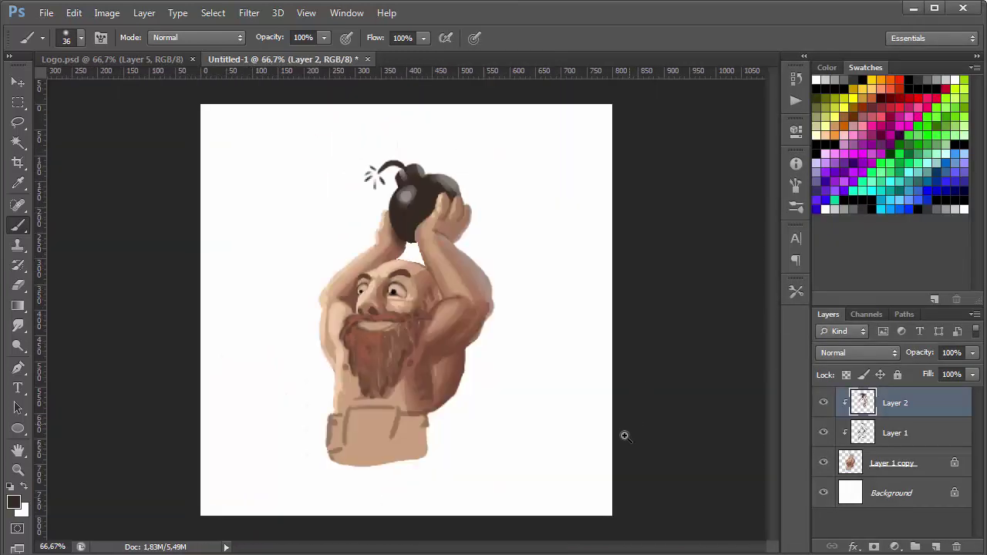
pyautogui.click(494, 387)
pyautogui.click(480, 406)
pyautogui.moveTo(554, 383); pyautogui.dragTo(692, 406)
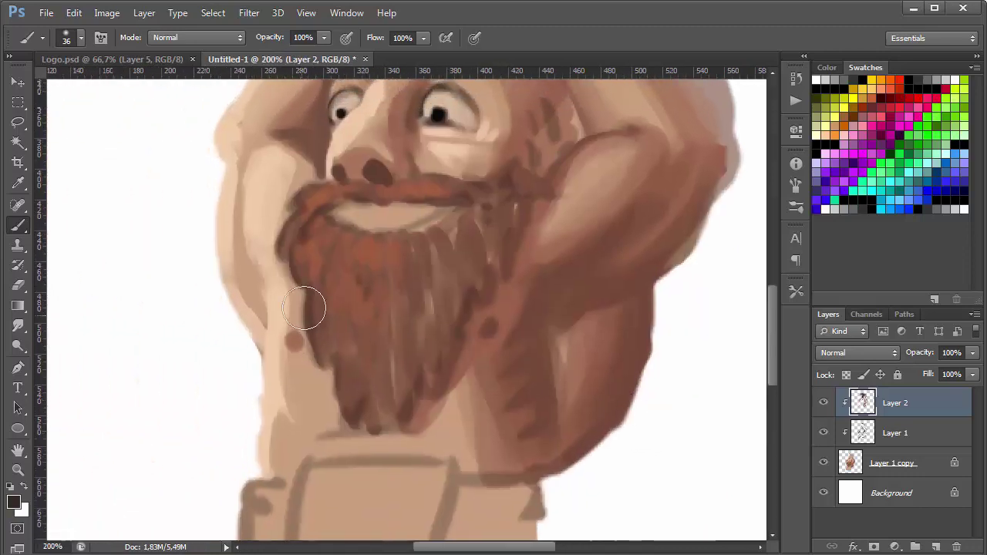
# Darken and smooth the beard's middle and right with the 26 px brush preset.
pyautogui.rightClick(386, 304)
pyautogui.click(501, 166)
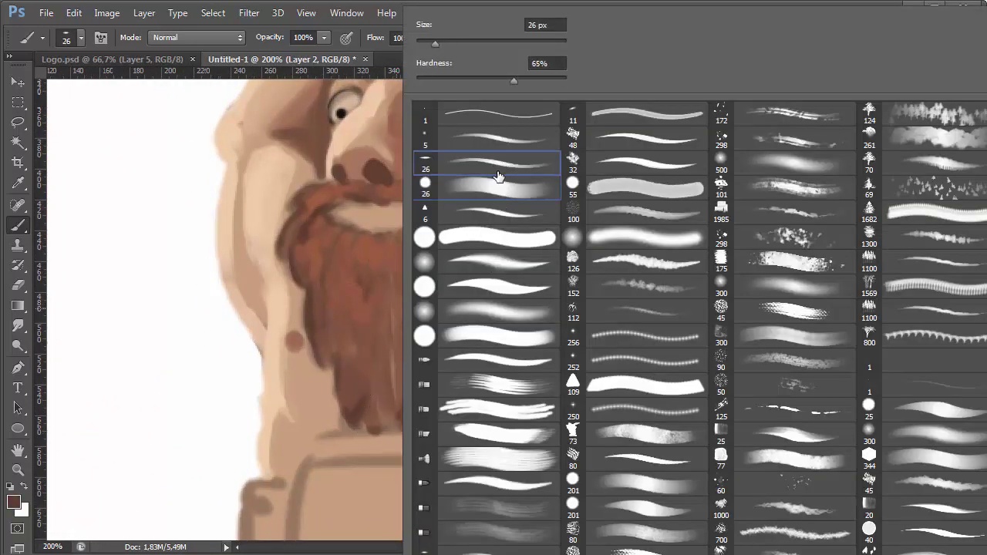
pyautogui.click(375, 354)
pyautogui.moveTo(394, 288)
pyautogui.mouseDown()
pyautogui.moveTo(407, 247)
pyautogui.moveTo(436, 260)
pyautogui.moveTo(467, 221)
pyautogui.moveTo(463, 244)
pyautogui.mouseUp()
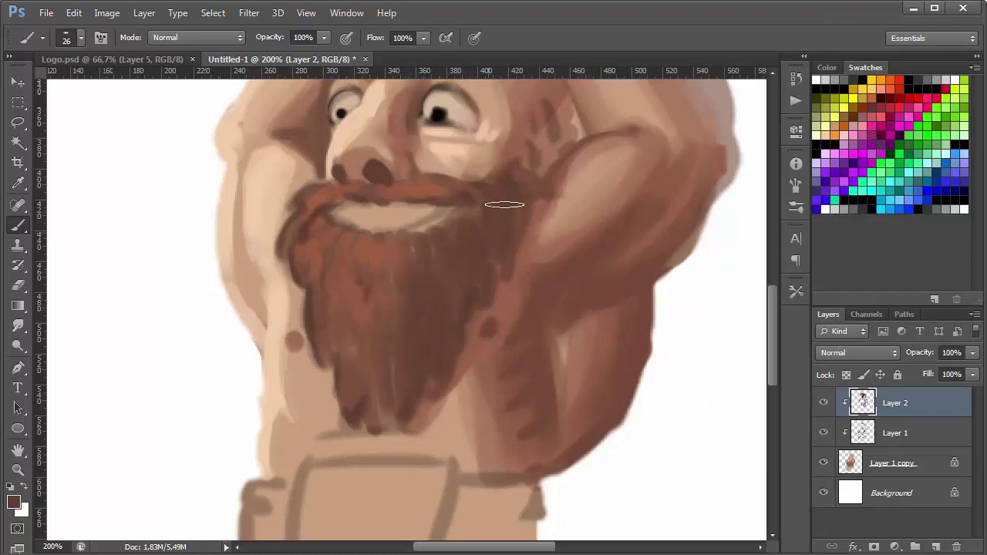
pyautogui.moveTo(438, 94); pyautogui.dragTo(551, 209)
# Paint white teeth with a 17 px brush and a black line along their top edge.
pyautogui.keyDown('alt'); pyautogui.click(617, 104); pyautogui.keyUp('alt')
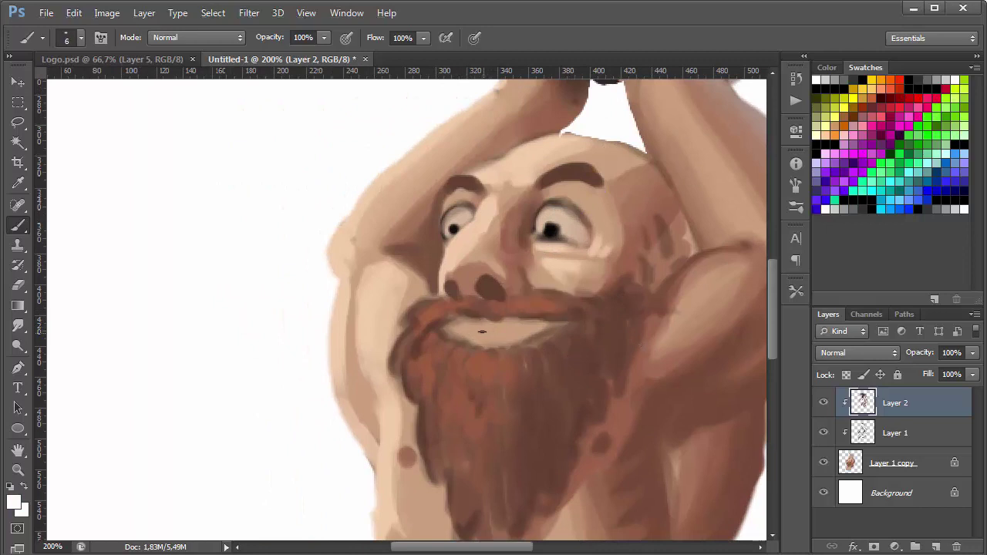
pyautogui.moveTo(486, 317)
pyautogui.mouseDown()
pyautogui.moveTo(499, 321)
pyautogui.moveTo(466, 329)
pyautogui.moveTo(511, 324)
pyautogui.mouseUp()
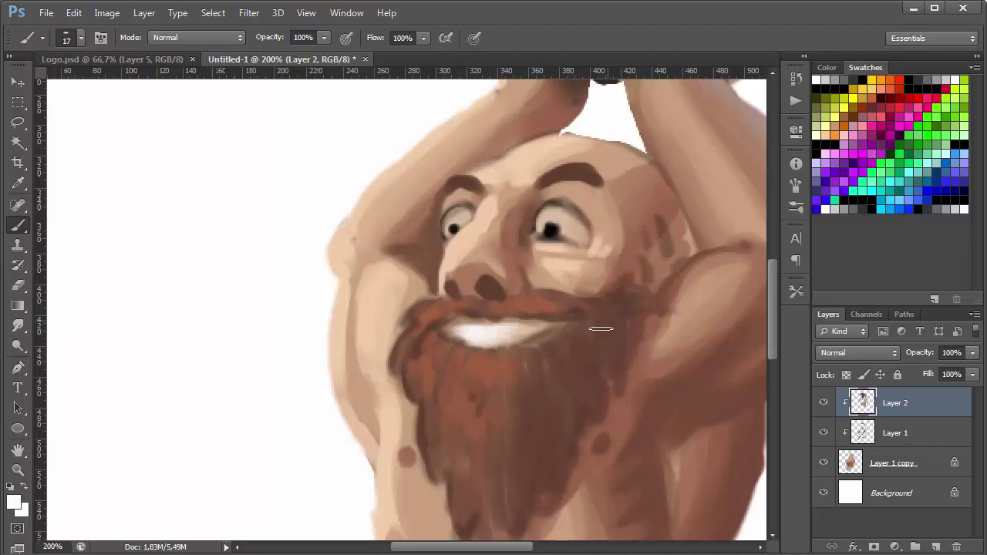
pyautogui.press('d')
pyautogui.moveTo(466, 317); pyautogui.dragTo(561, 327)
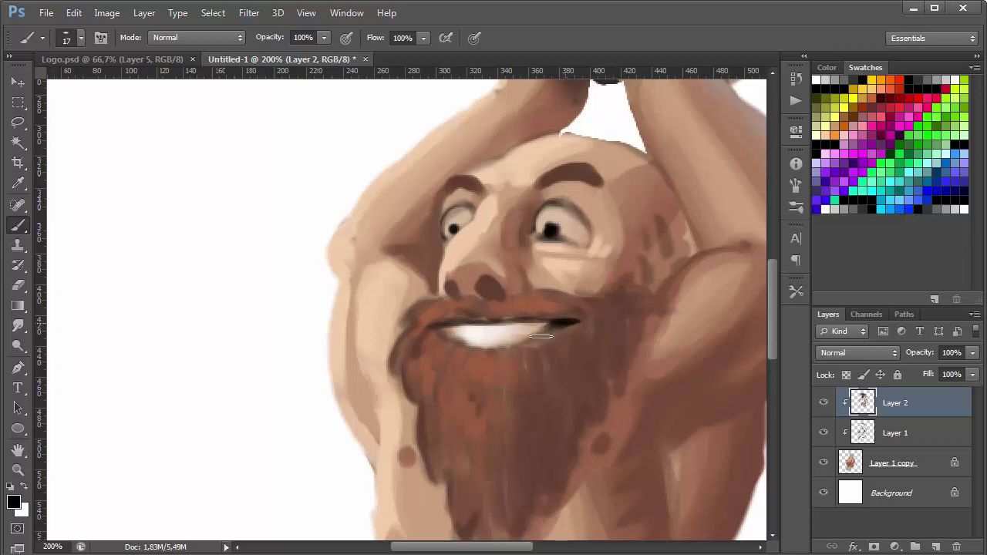
pyautogui.moveTo(567, 328); pyautogui.dragTo(436, 331)
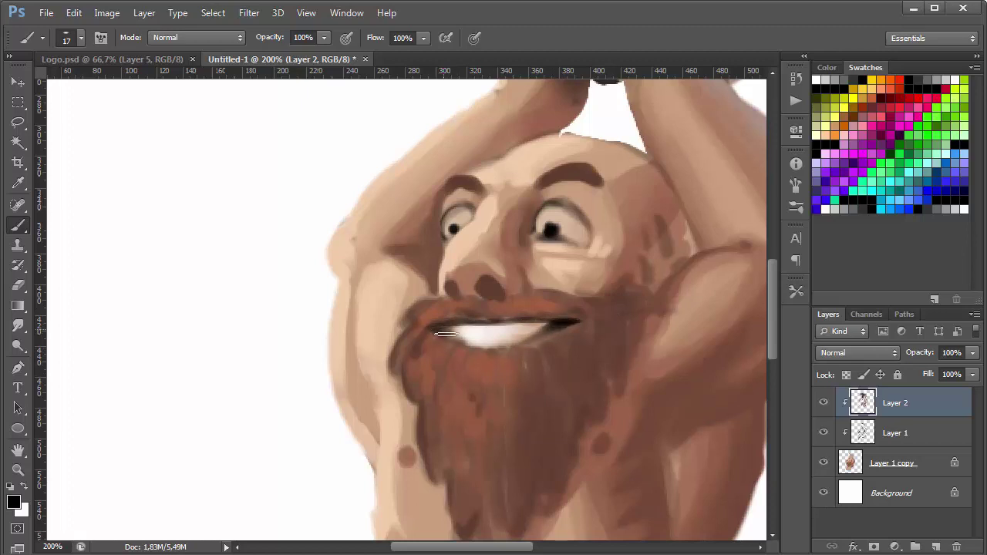
# Switch to a 5 px round brush and sample reddish-brown from the cheek.
pyautogui.rightClick(637, 393)
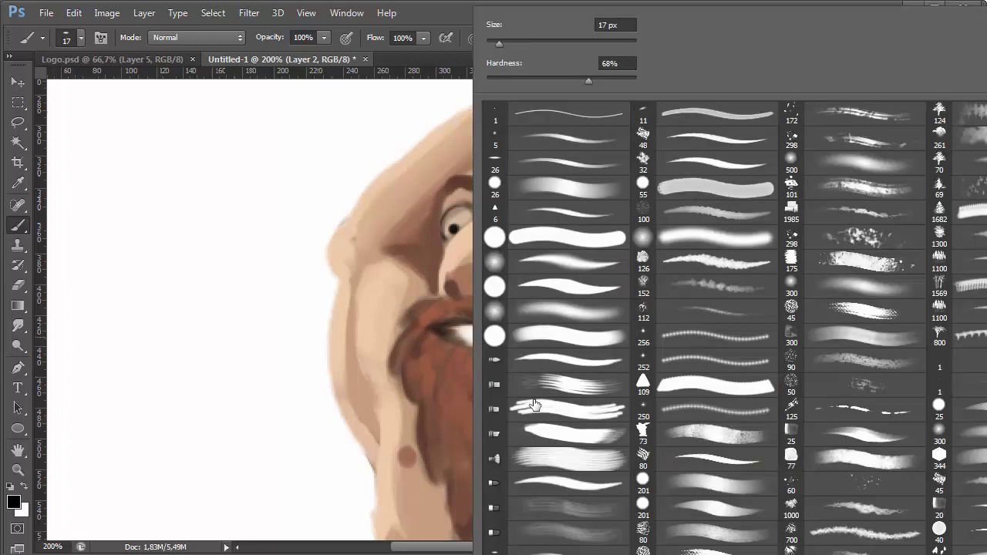
pyautogui.click(586, 130)
pyautogui.press('Return')
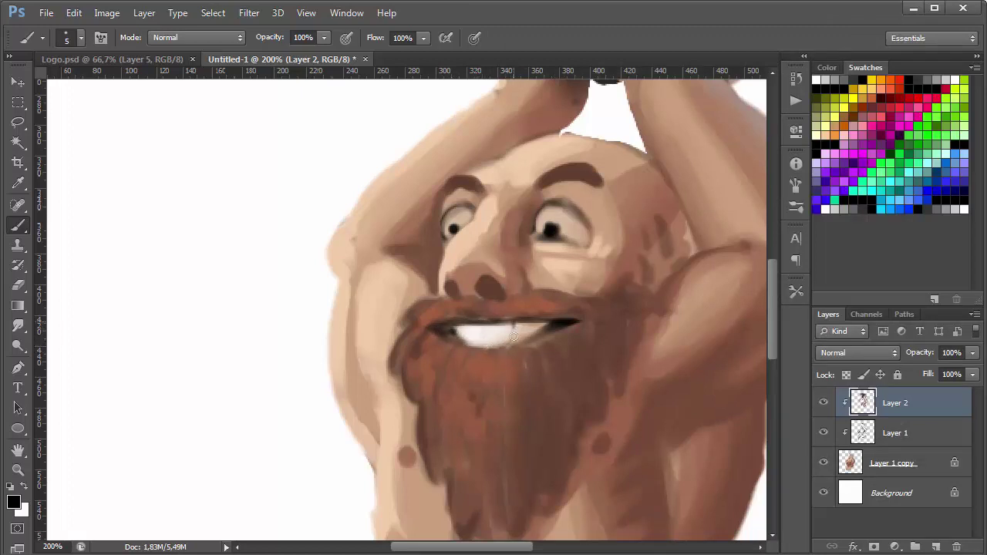
pyautogui.keyDown('alt'); pyautogui.click(622, 264); pyautogui.keyUp('alt')
# Dab white catchlights onto both pupils.
pyautogui.keyDown('alt'); pyautogui.click(614, 116); pyautogui.keyUp('alt')
pyautogui.click(546, 223)
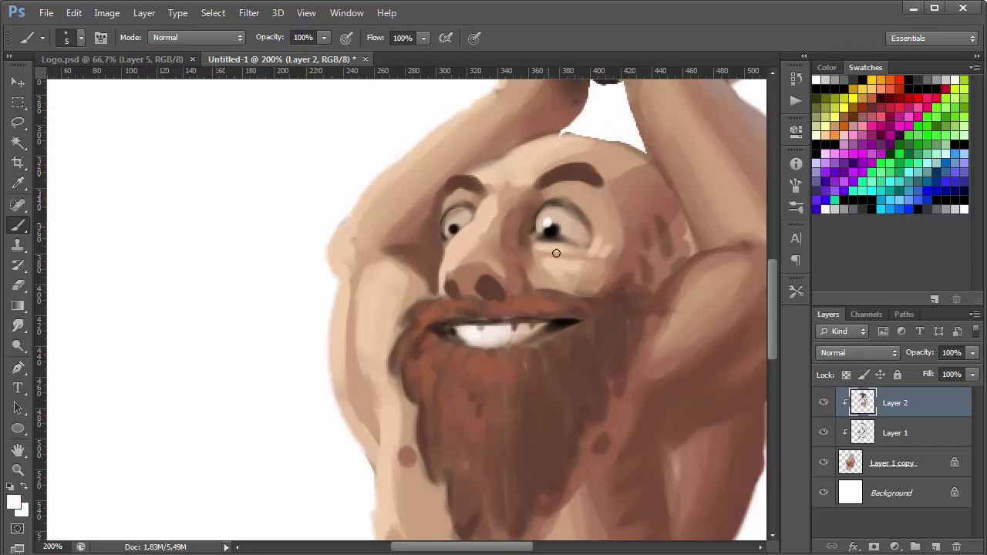
pyautogui.click(455, 223)
pyautogui.scroll(-1, 461, 324)
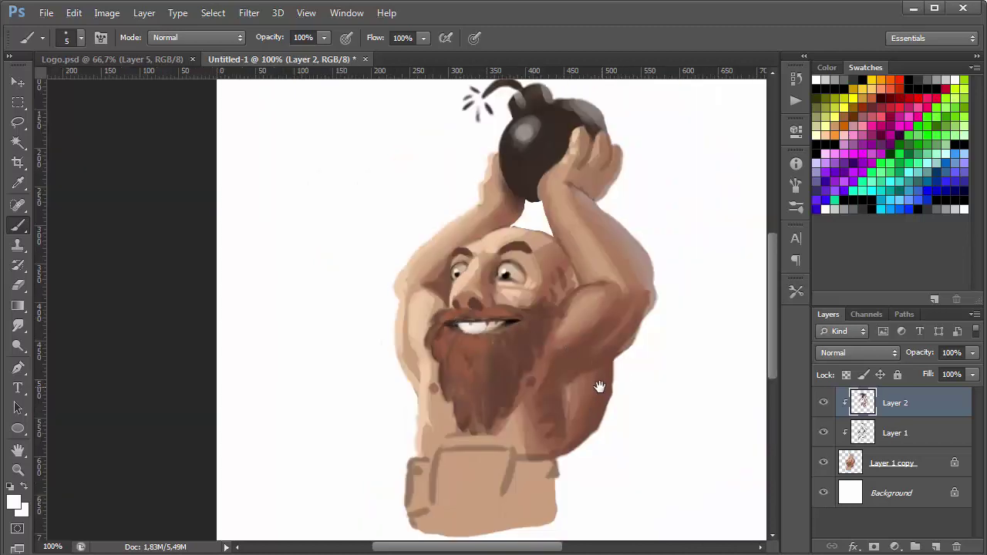
# Add darker brown shading on the temple beside the eye.
pyautogui.keyDown('alt'); pyautogui.click(552, 363); pyautogui.keyUp('alt')
pyautogui.keyDown('alt'); pyautogui.click(579, 311); pyautogui.keyUp('alt')
pyautogui.keyDown('alt'); pyautogui.click(550, 373); pyautogui.keyUp('alt')
pyautogui.keyDown('alt'); pyautogui.click(564, 361); pyautogui.keyUp('alt')
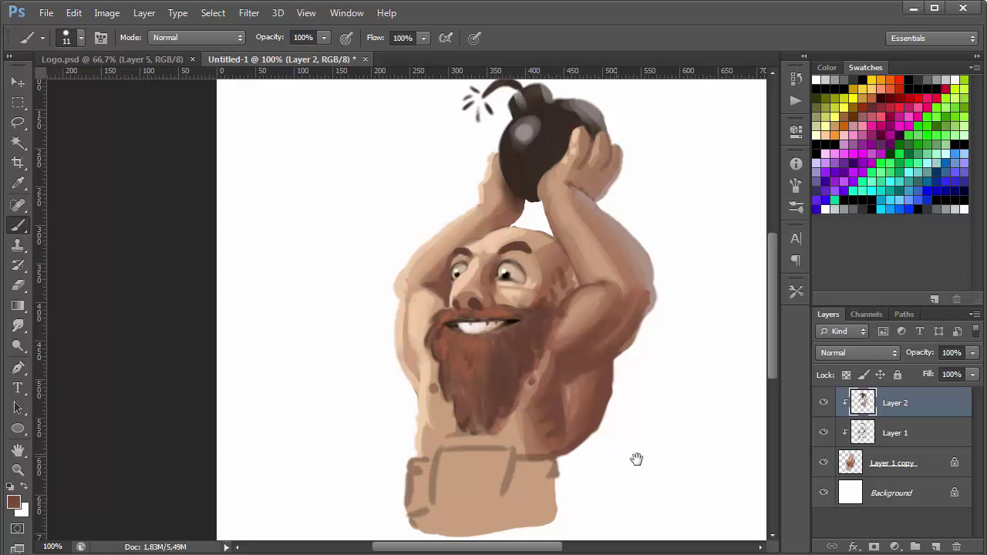
pyautogui.moveTo(636, 459); pyautogui.dragTo(616, 461)
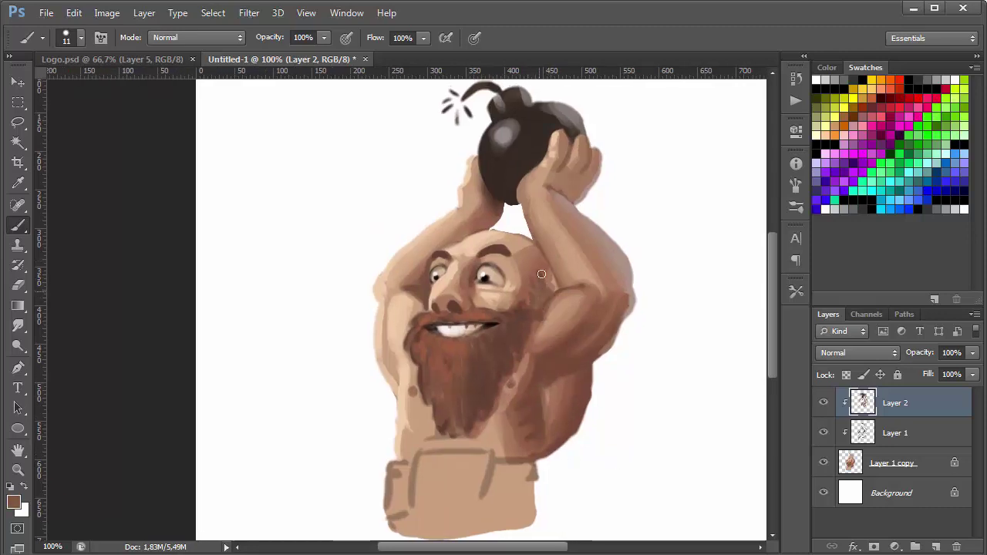
pyautogui.moveTo(542, 273)
pyautogui.mouseDown()
pyautogui.moveTo(551, 286)
pyautogui.moveTo(543, 263)
pyautogui.moveTo(546, 305)
pyautogui.mouseUp()
# Sample several browns around the face and beard, then pick red from the swatches.
pyautogui.keyDown('alt'); pyautogui.click(533, 312); pyautogui.keyUp('alt')
pyautogui.keyDown('alt'); pyautogui.click(418, 291); pyautogui.keyUp('alt')
pyautogui.keyDown('alt'); pyautogui.click(420, 371); pyautogui.keyUp('alt')
pyautogui.keyDown('alt'); pyautogui.click(485, 327); pyautogui.keyUp('alt')
pyautogui.click(907, 95)
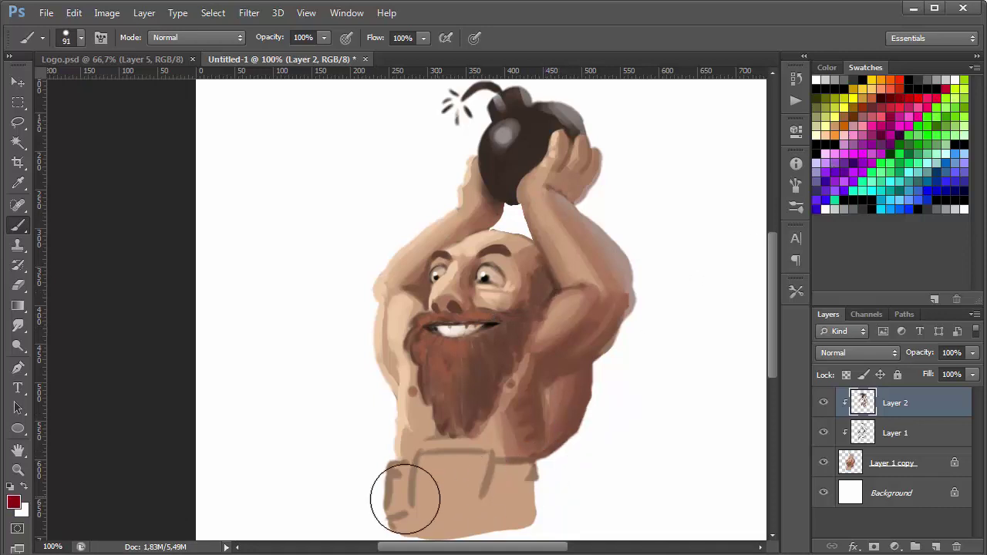
# Paint a wide red band across the pants' waistband, extending it upward and right.
pyautogui.moveTo(406, 501)
pyautogui.mouseDown()
pyautogui.moveTo(446, 503)
pyautogui.moveTo(392, 496)
pyautogui.mouseUp()
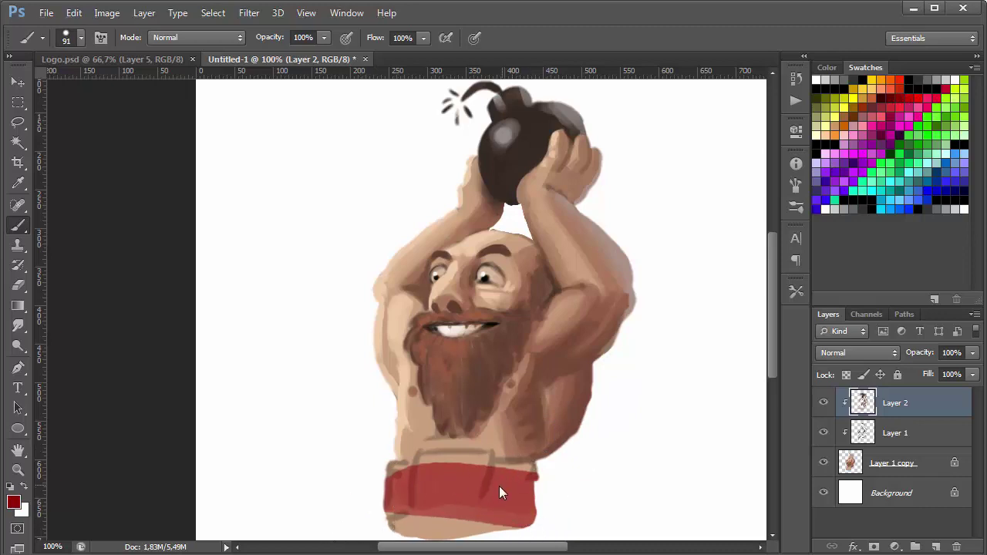
pyautogui.moveTo(497, 471)
pyautogui.mouseDown()
pyautogui.moveTo(522, 480)
pyautogui.moveTo(486, 469)
pyautogui.moveTo(385, 489)
pyautogui.moveTo(439, 467)
pyautogui.moveTo(471, 520)
pyautogui.moveTo(529, 524)
pyautogui.mouseUp()
pyautogui.moveTo(661, 438); pyautogui.dragTo(622, 471)
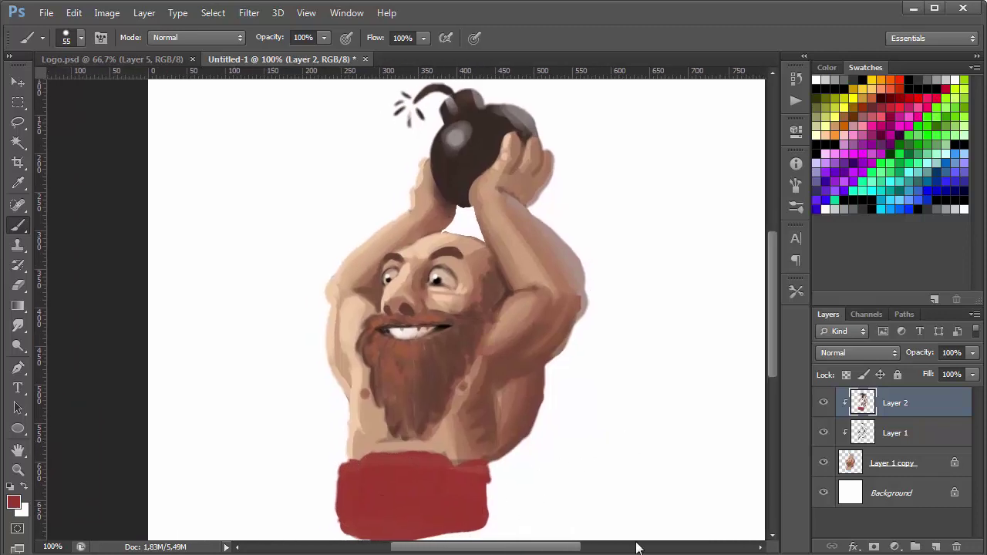